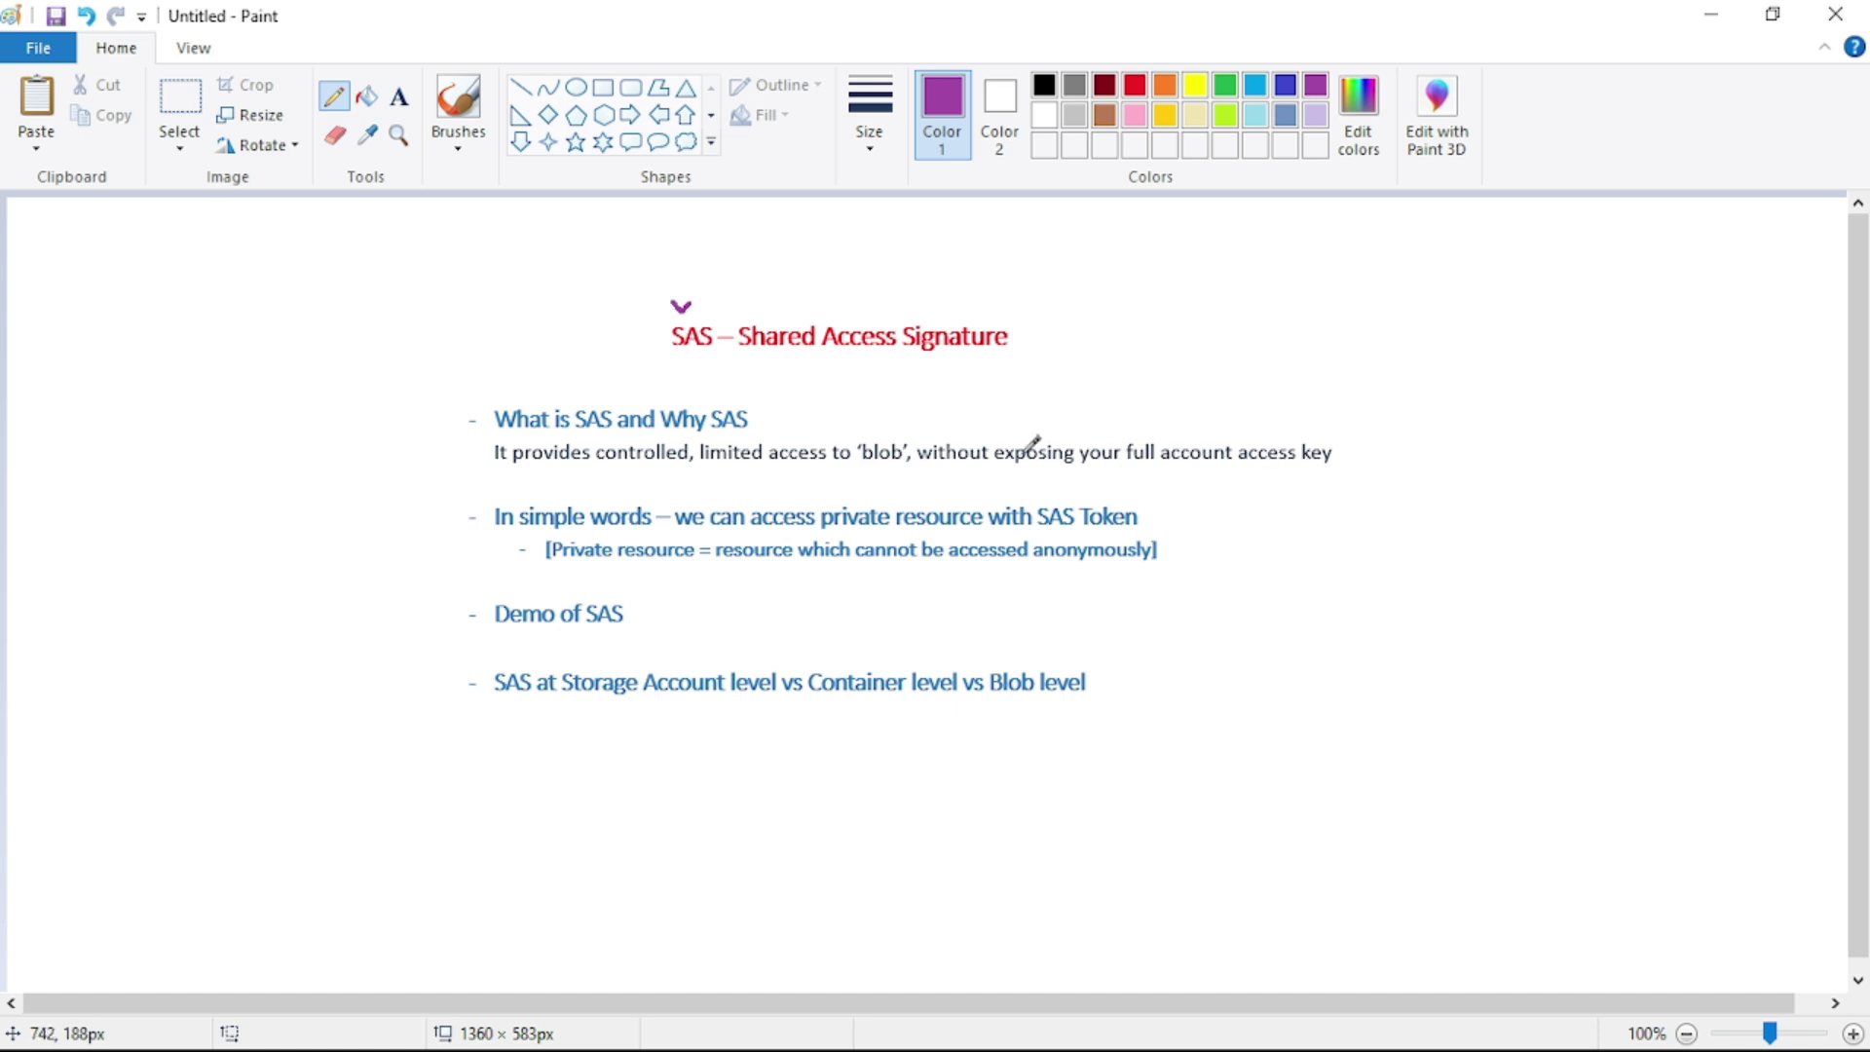
# Switch to Visual Studio, view ContainerDemoController.cs, and highlight the MyBlobConnectionString entry in appsettings.json.
pyautogui.click(897, 1032)
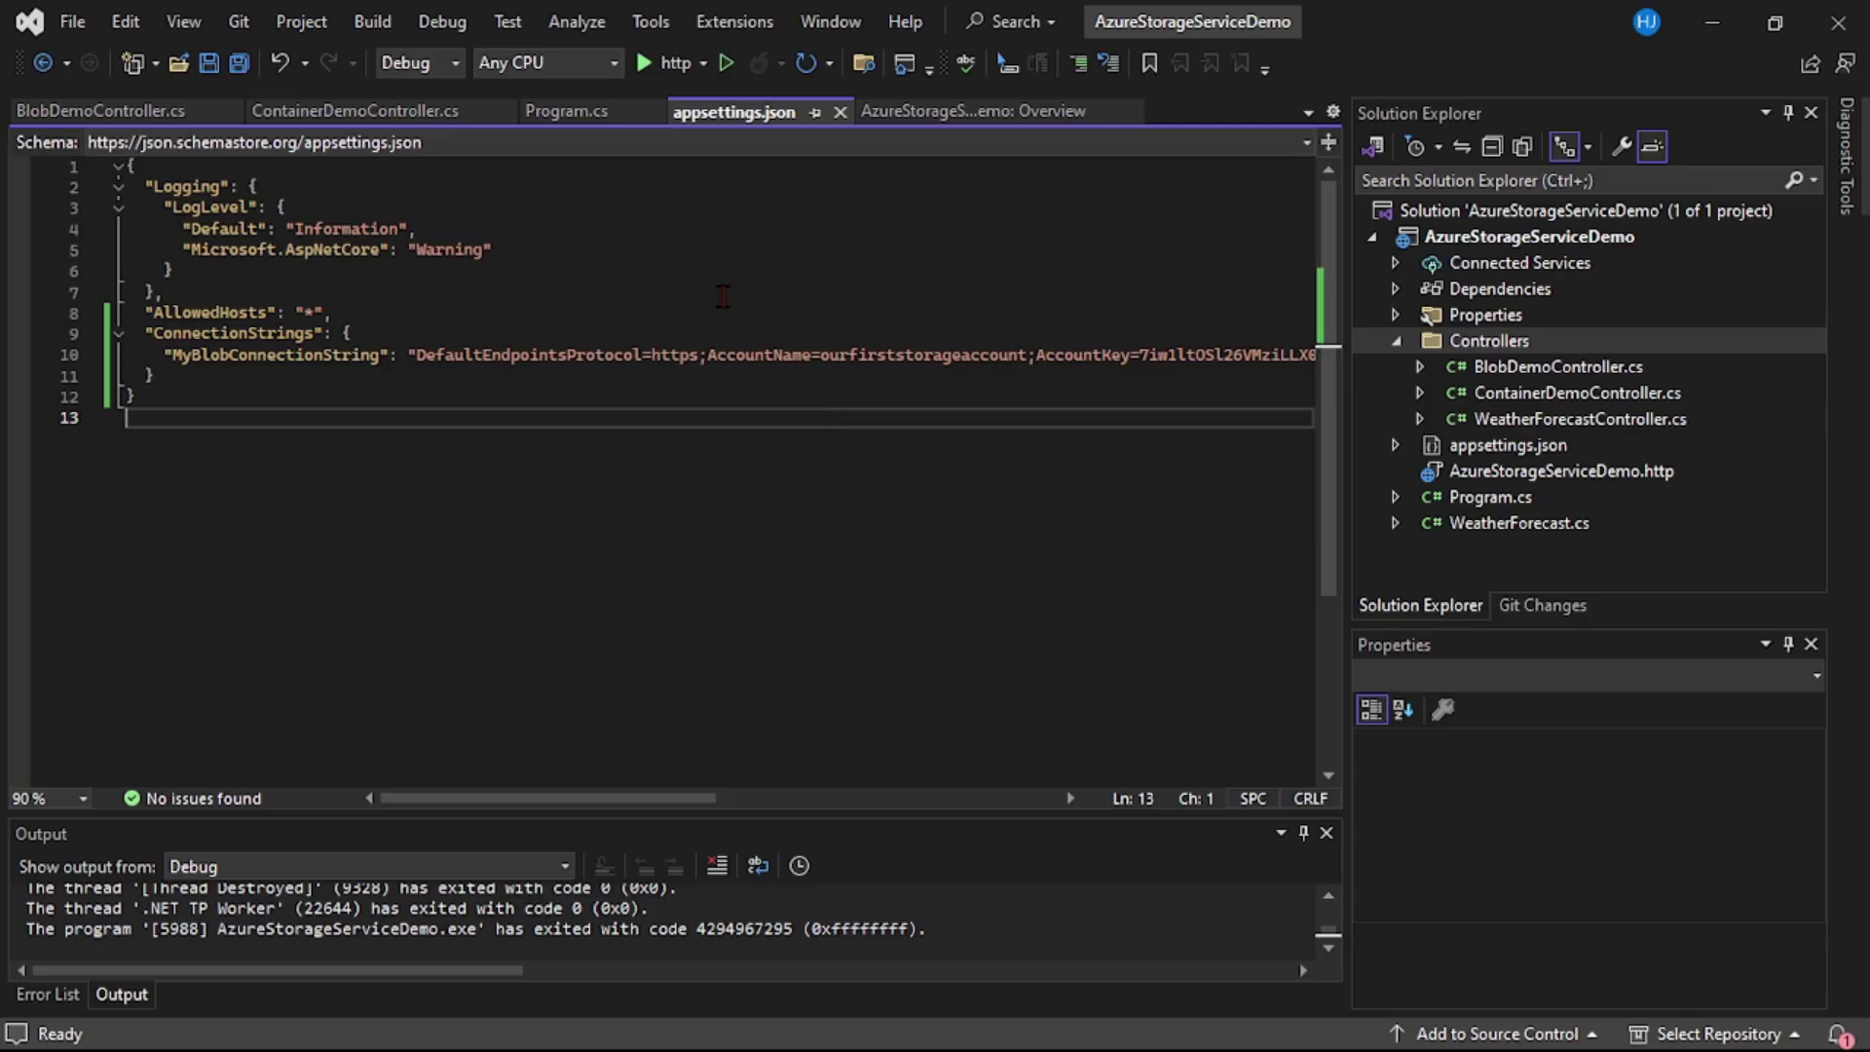
pyautogui.click(409, 112)
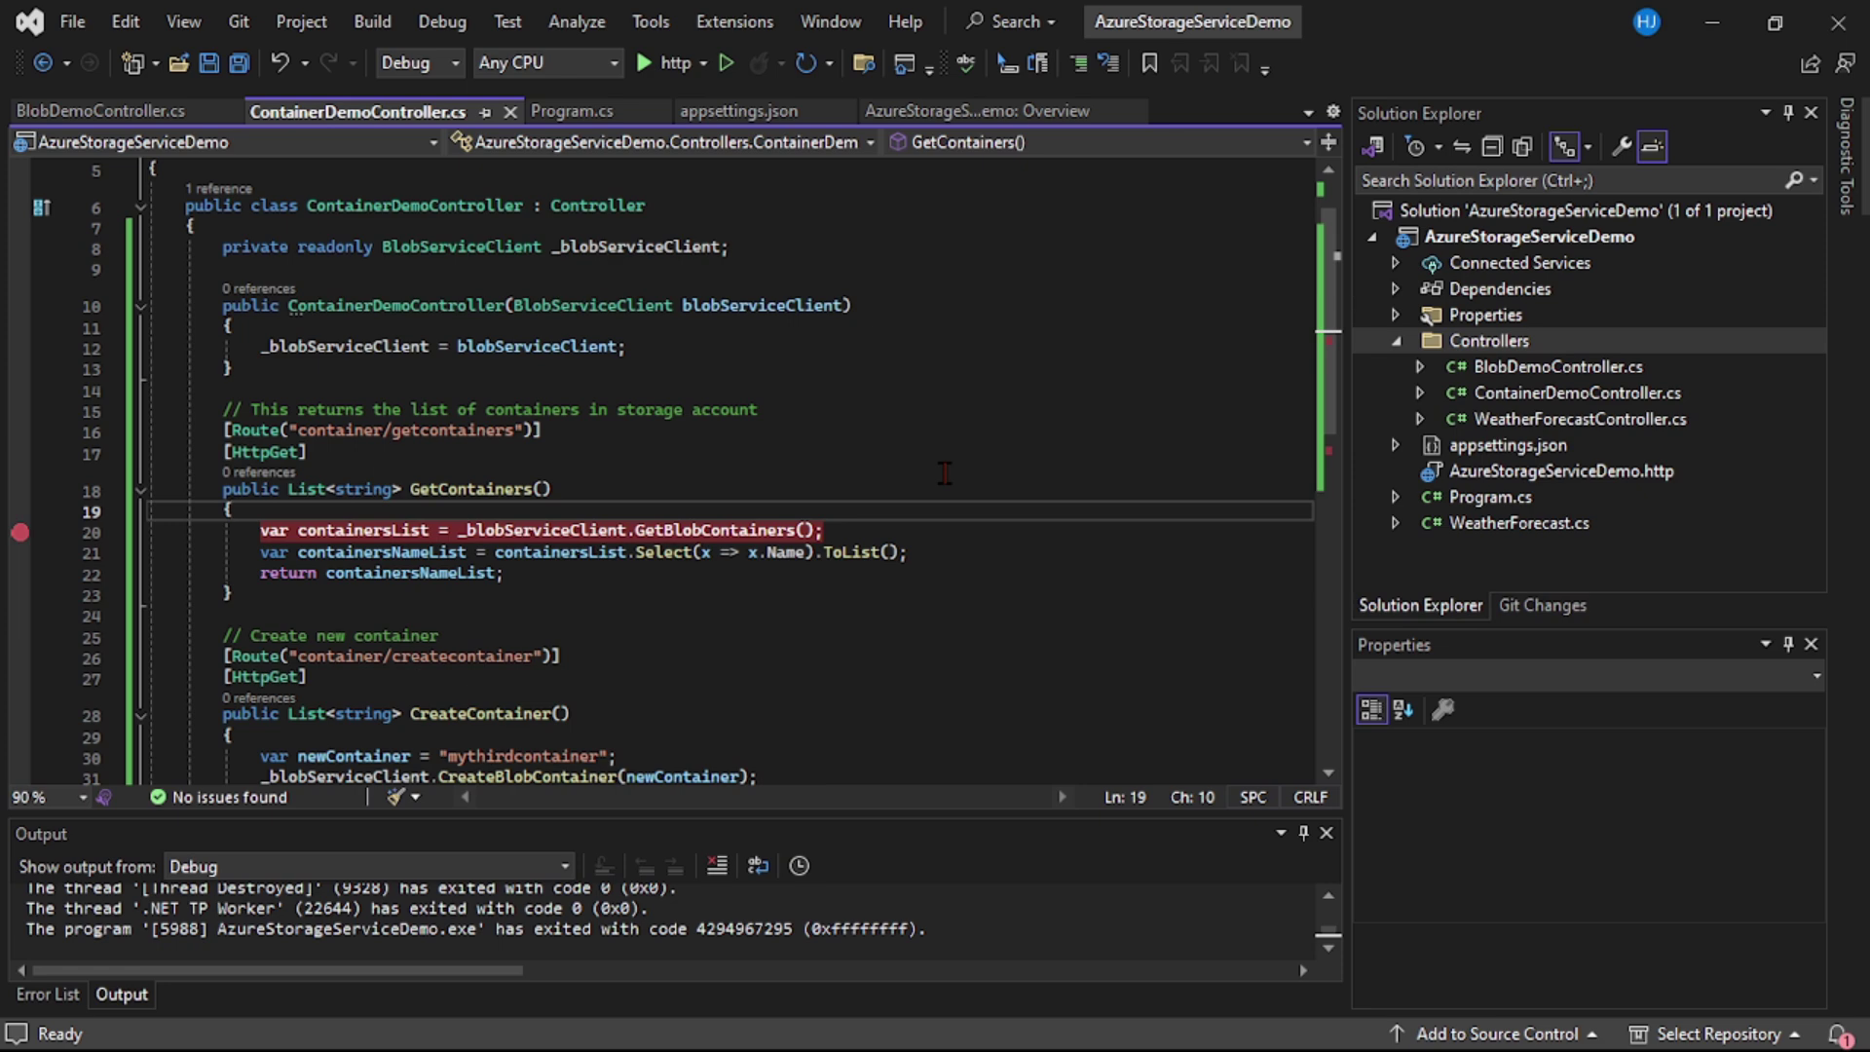
pyautogui.click(737, 115)
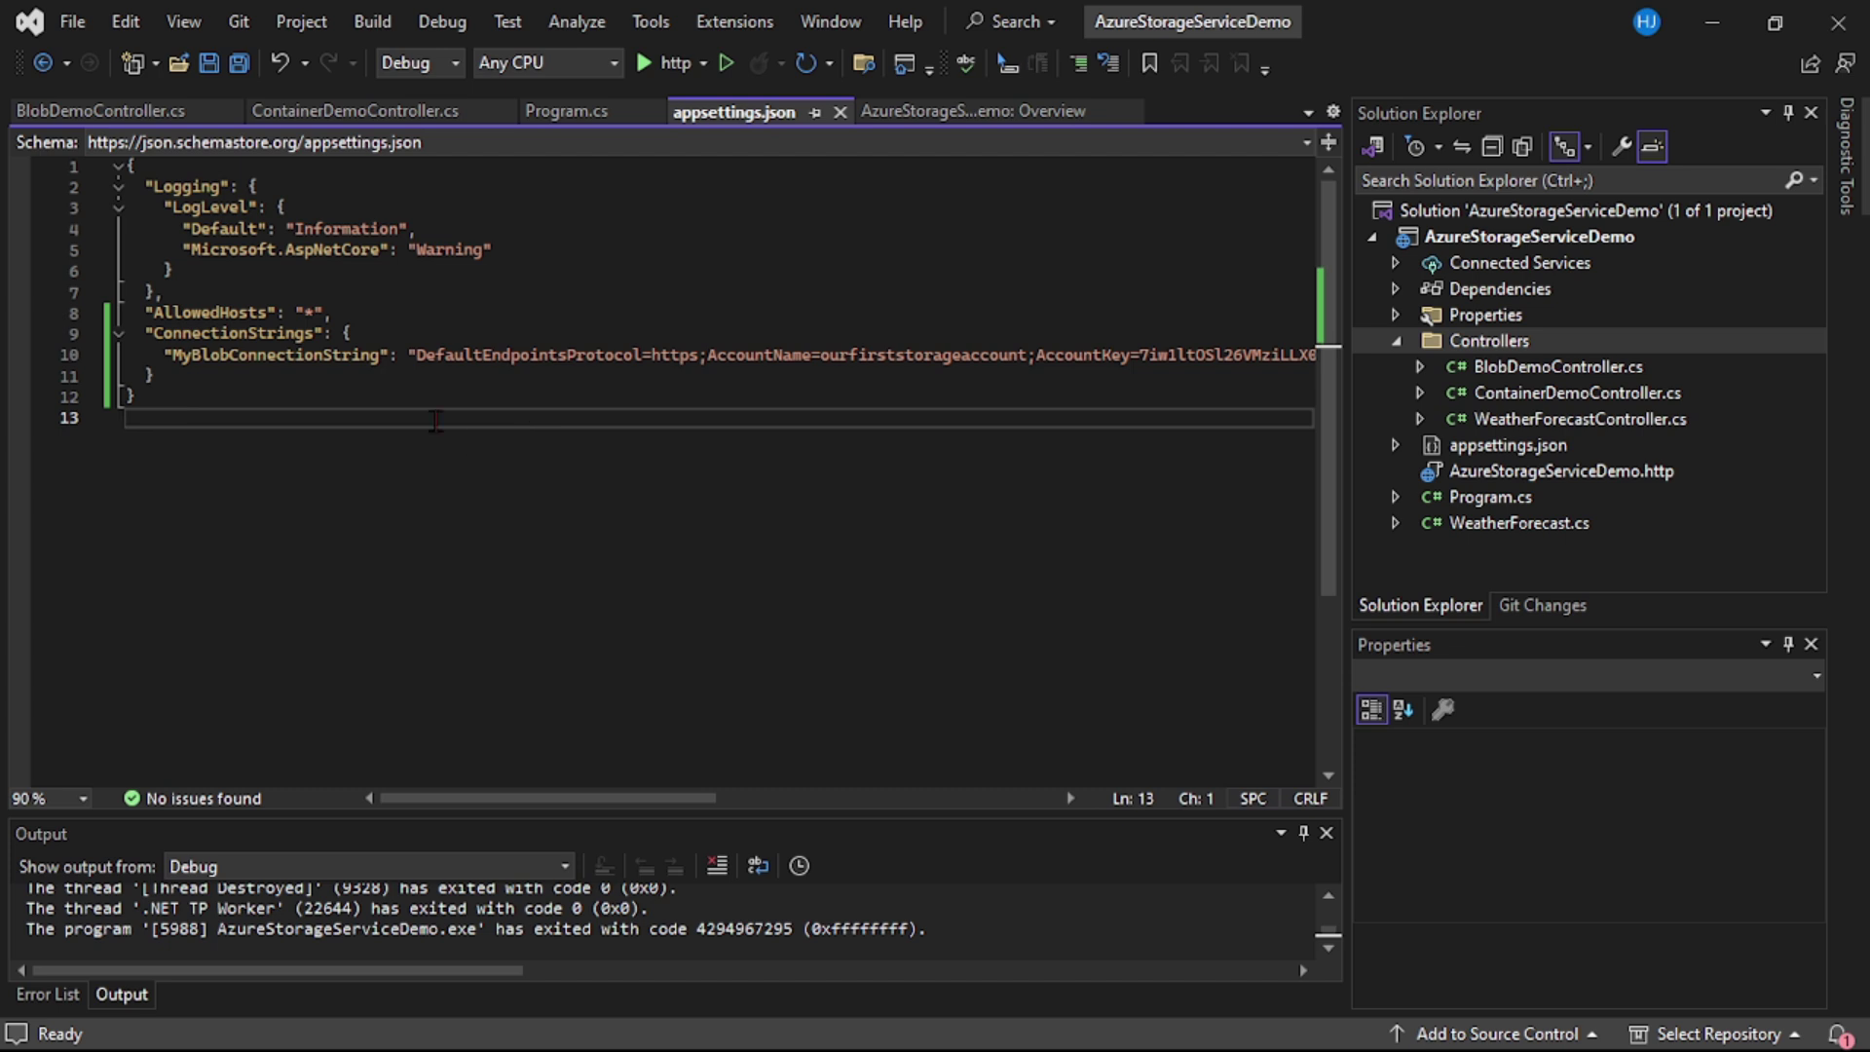
pyautogui.doubleClick(243, 356)
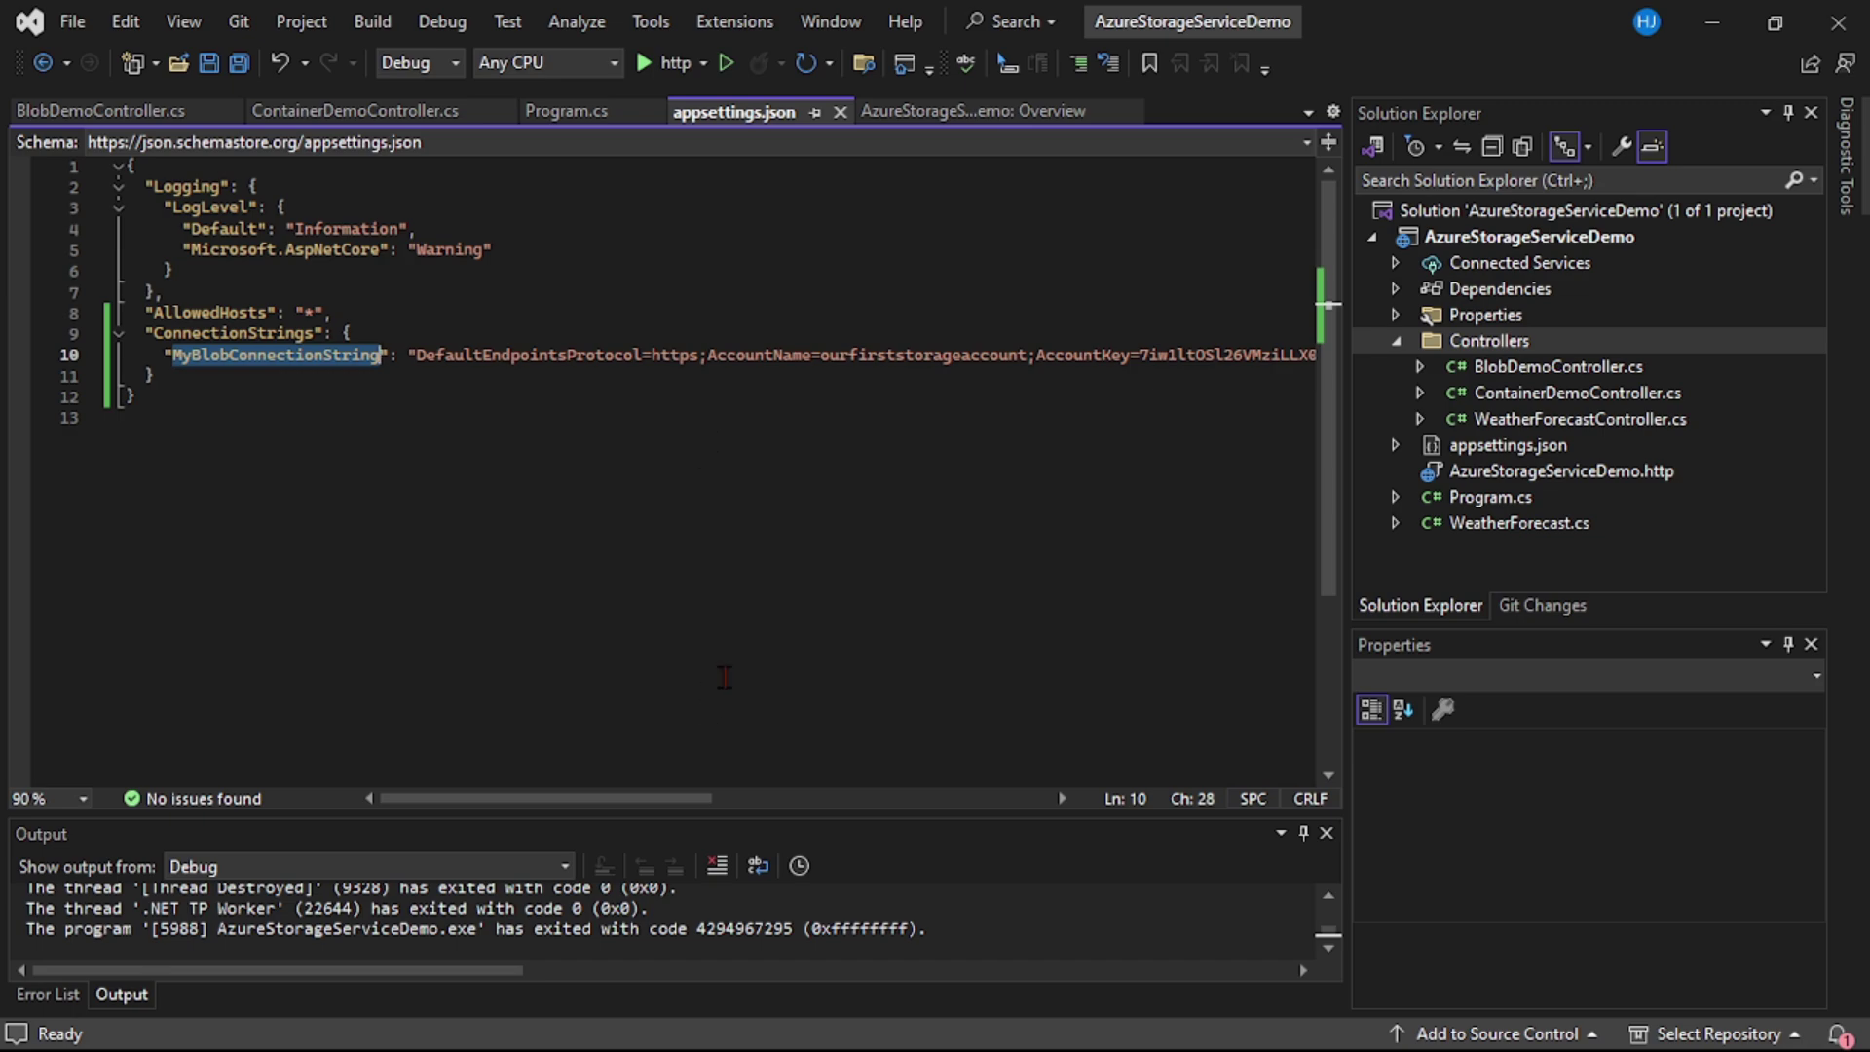
# Switch to the Azure portal in Chrome and view the access keys page of ourfirststorageaccount.
pyautogui.moveTo(697, 1022)
pyautogui.click(684, 894)
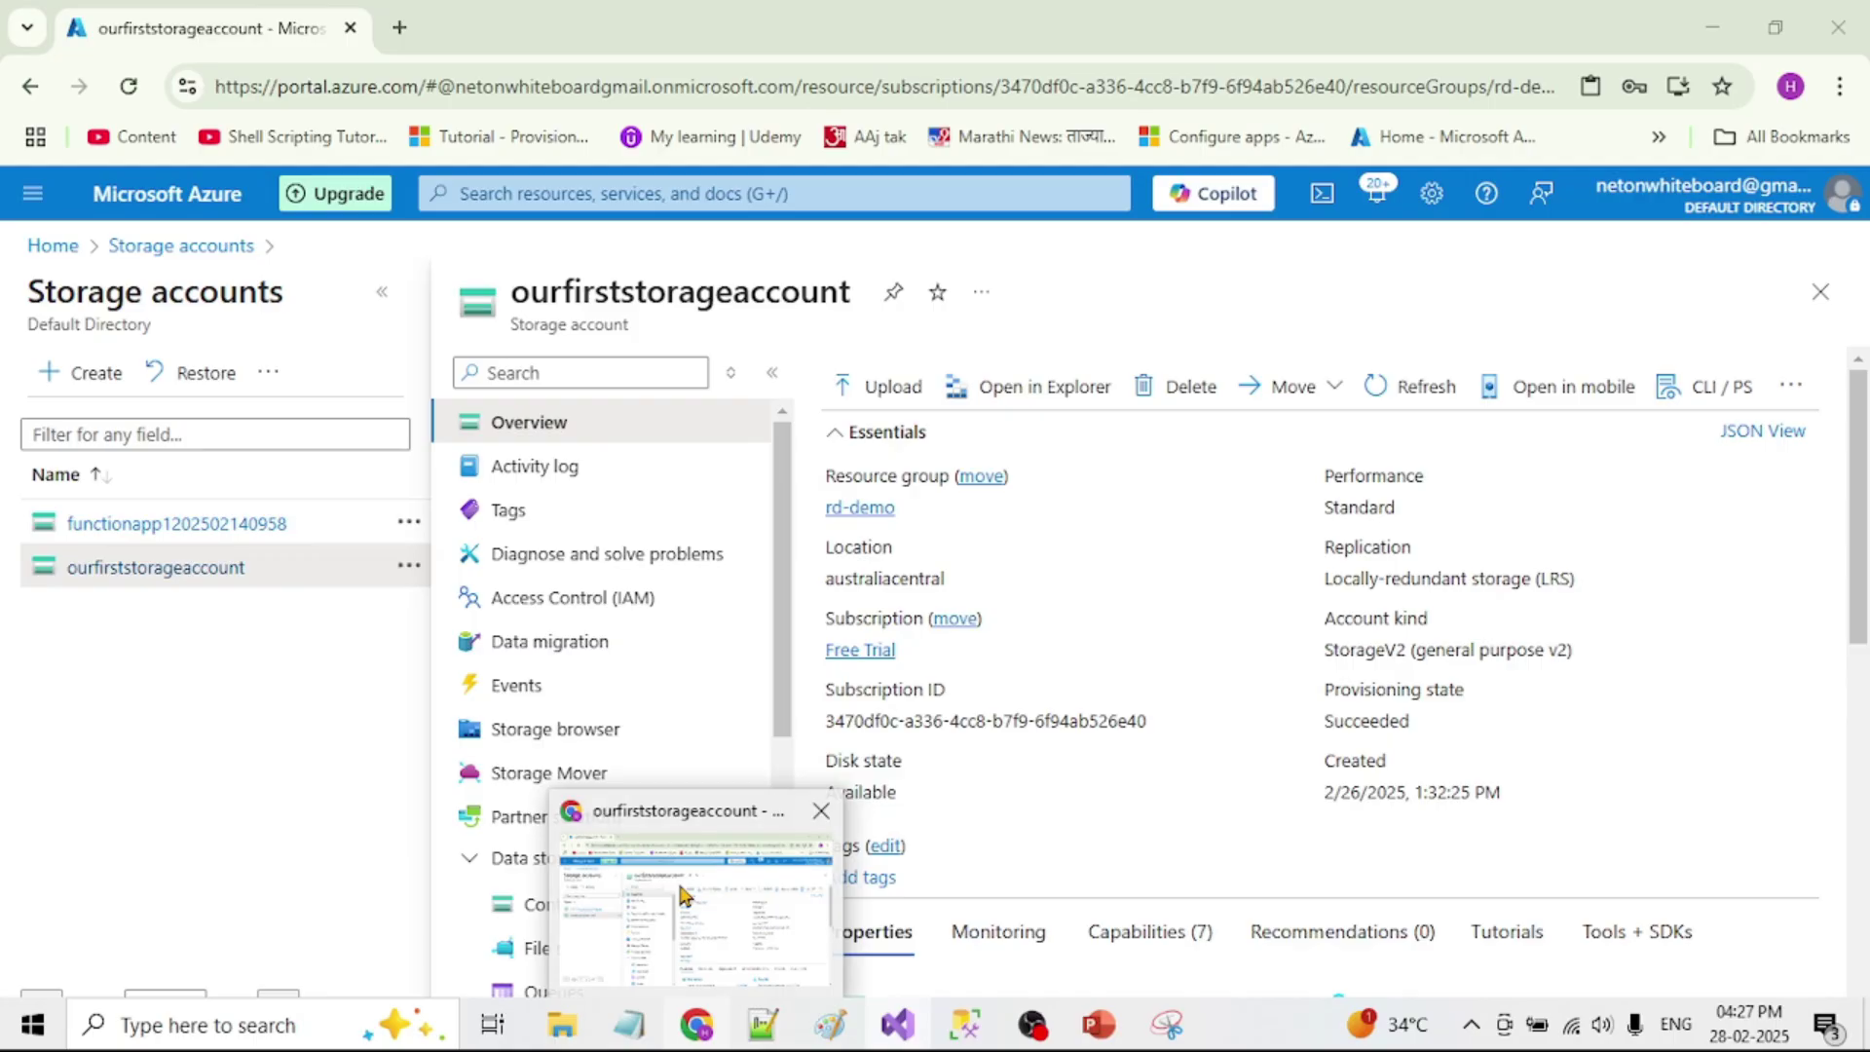
pyautogui.click(117, 859)
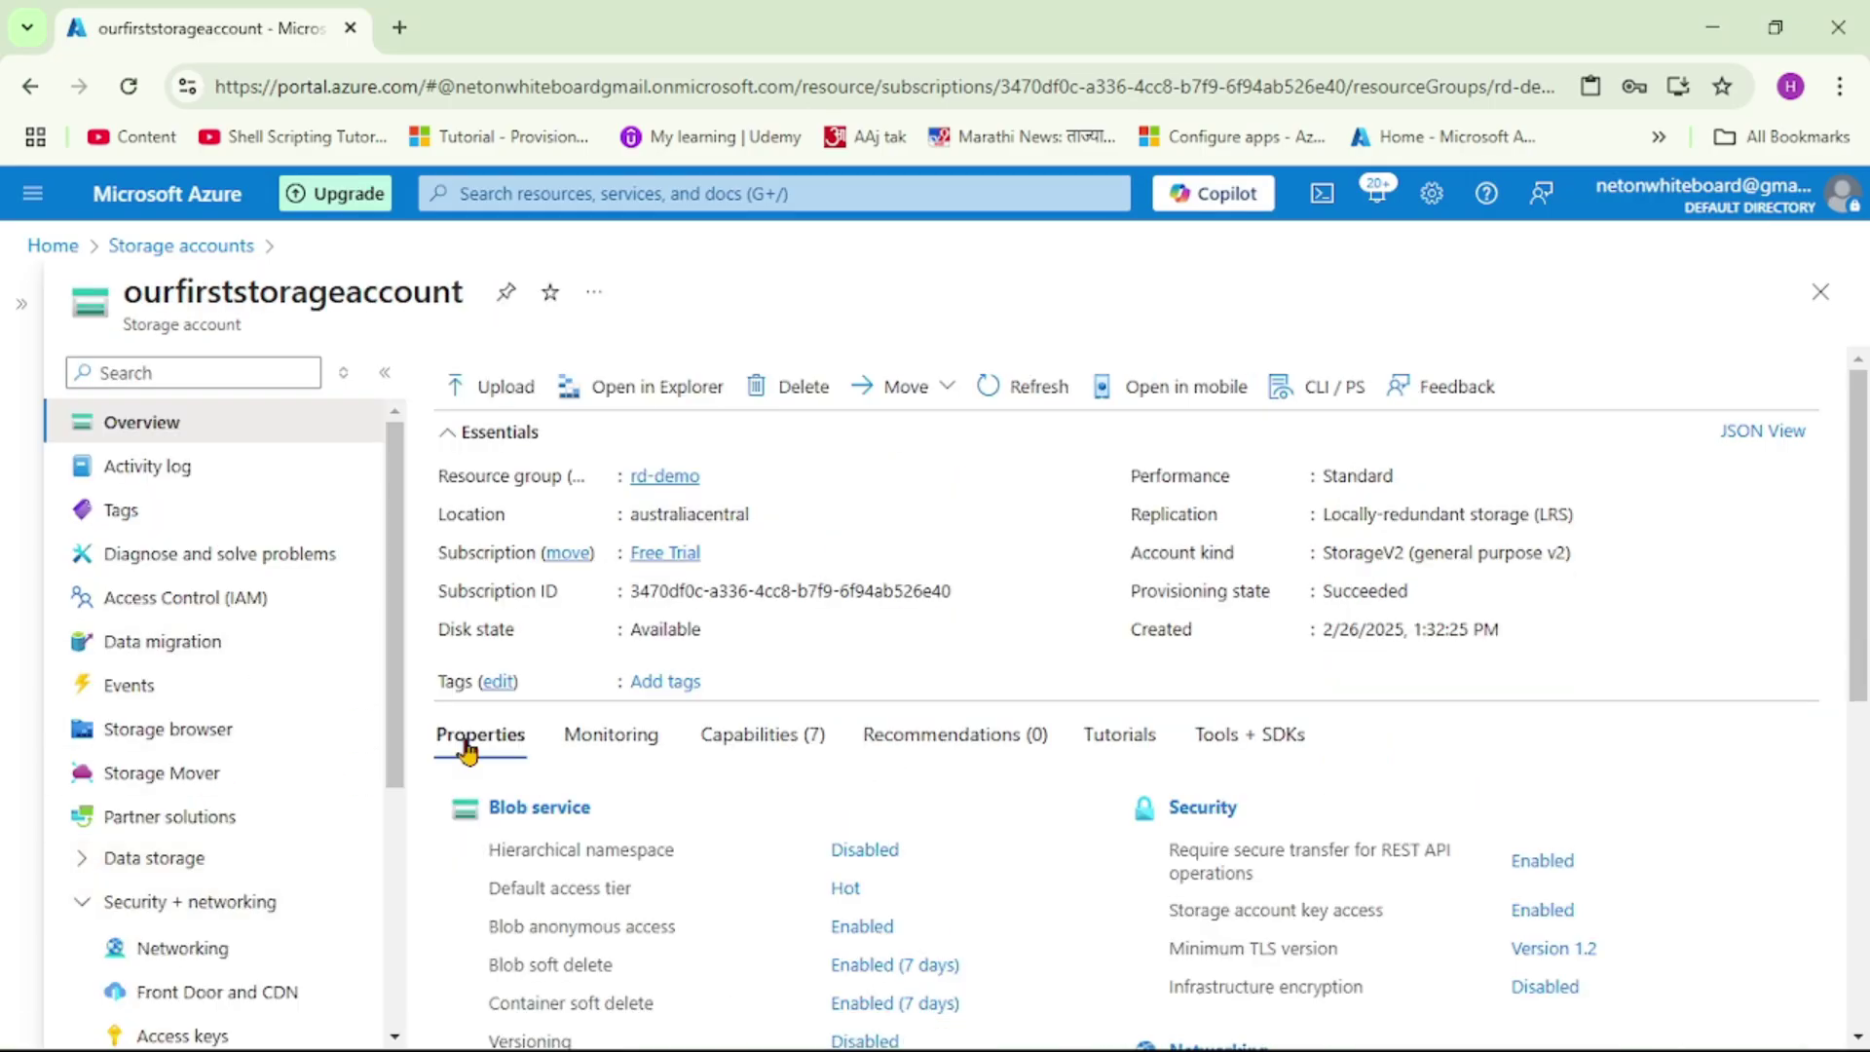
pyautogui.doubleClick(350, 292)
pyautogui.scroll(-1, 295, 771)
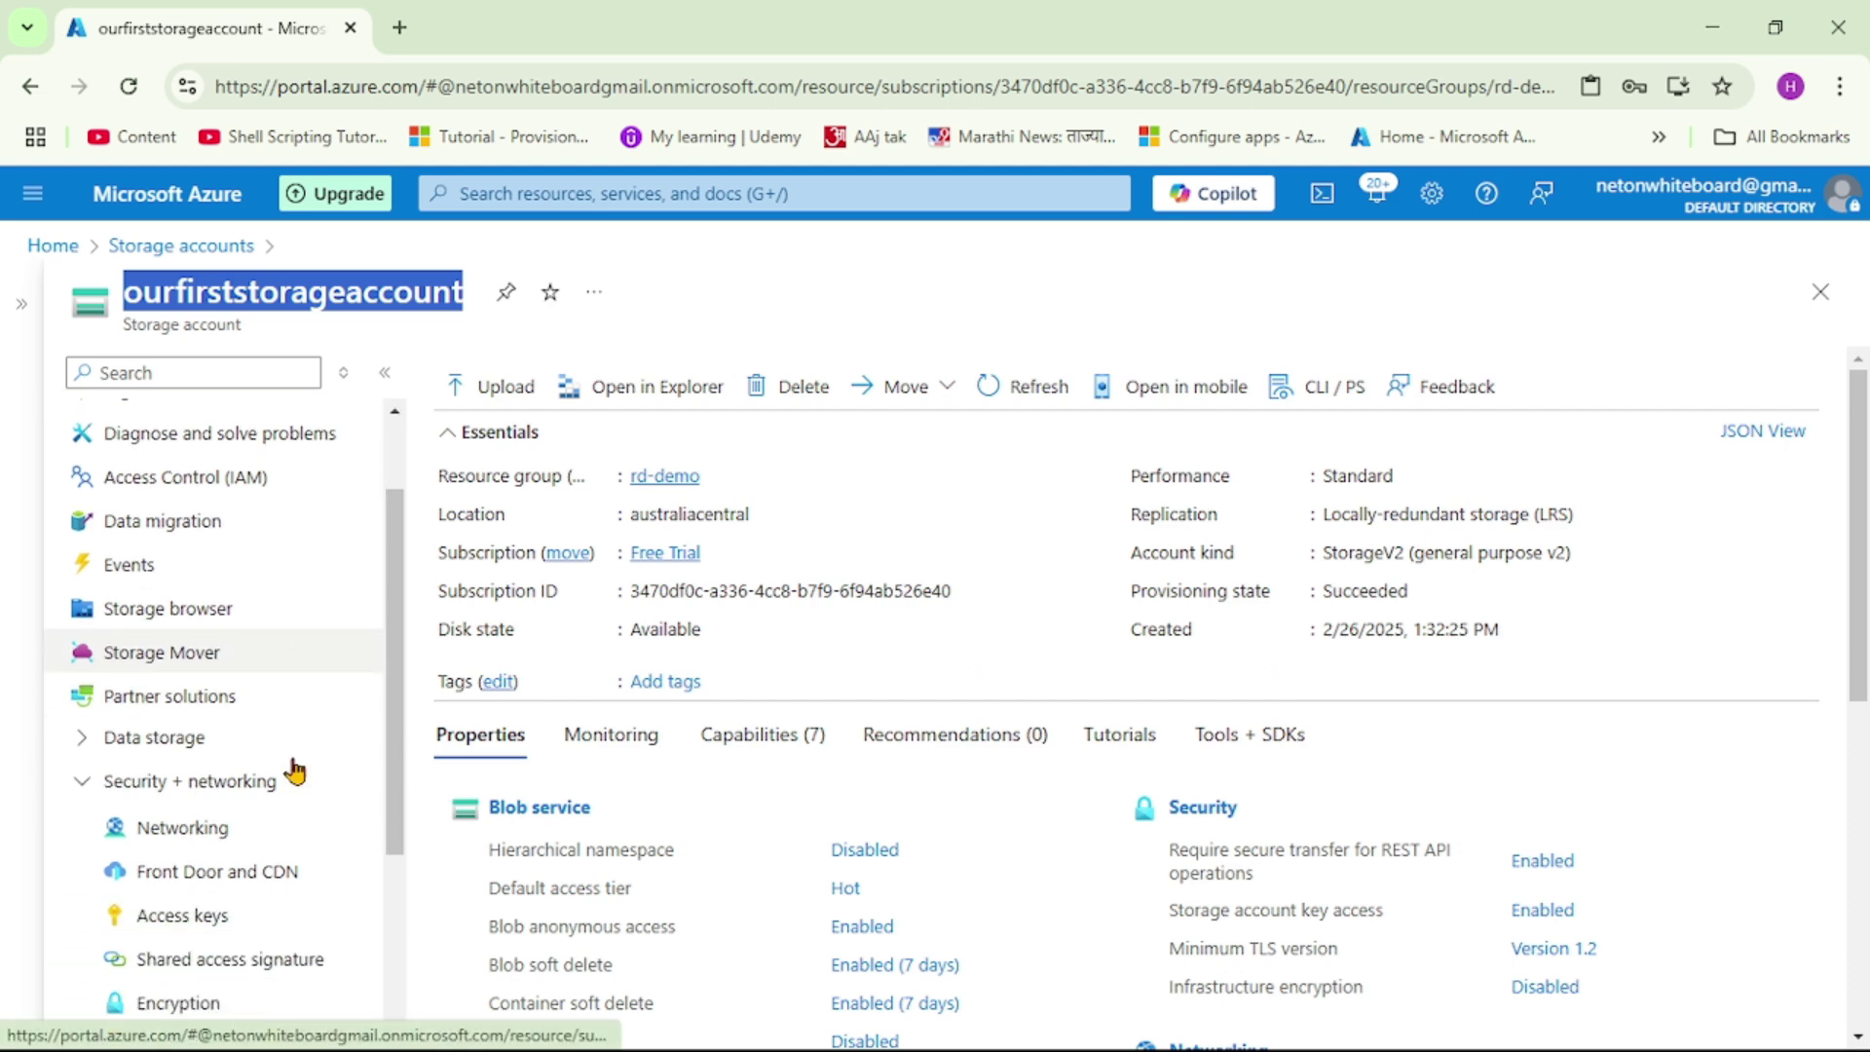
pyautogui.scroll(-1, 312, 837)
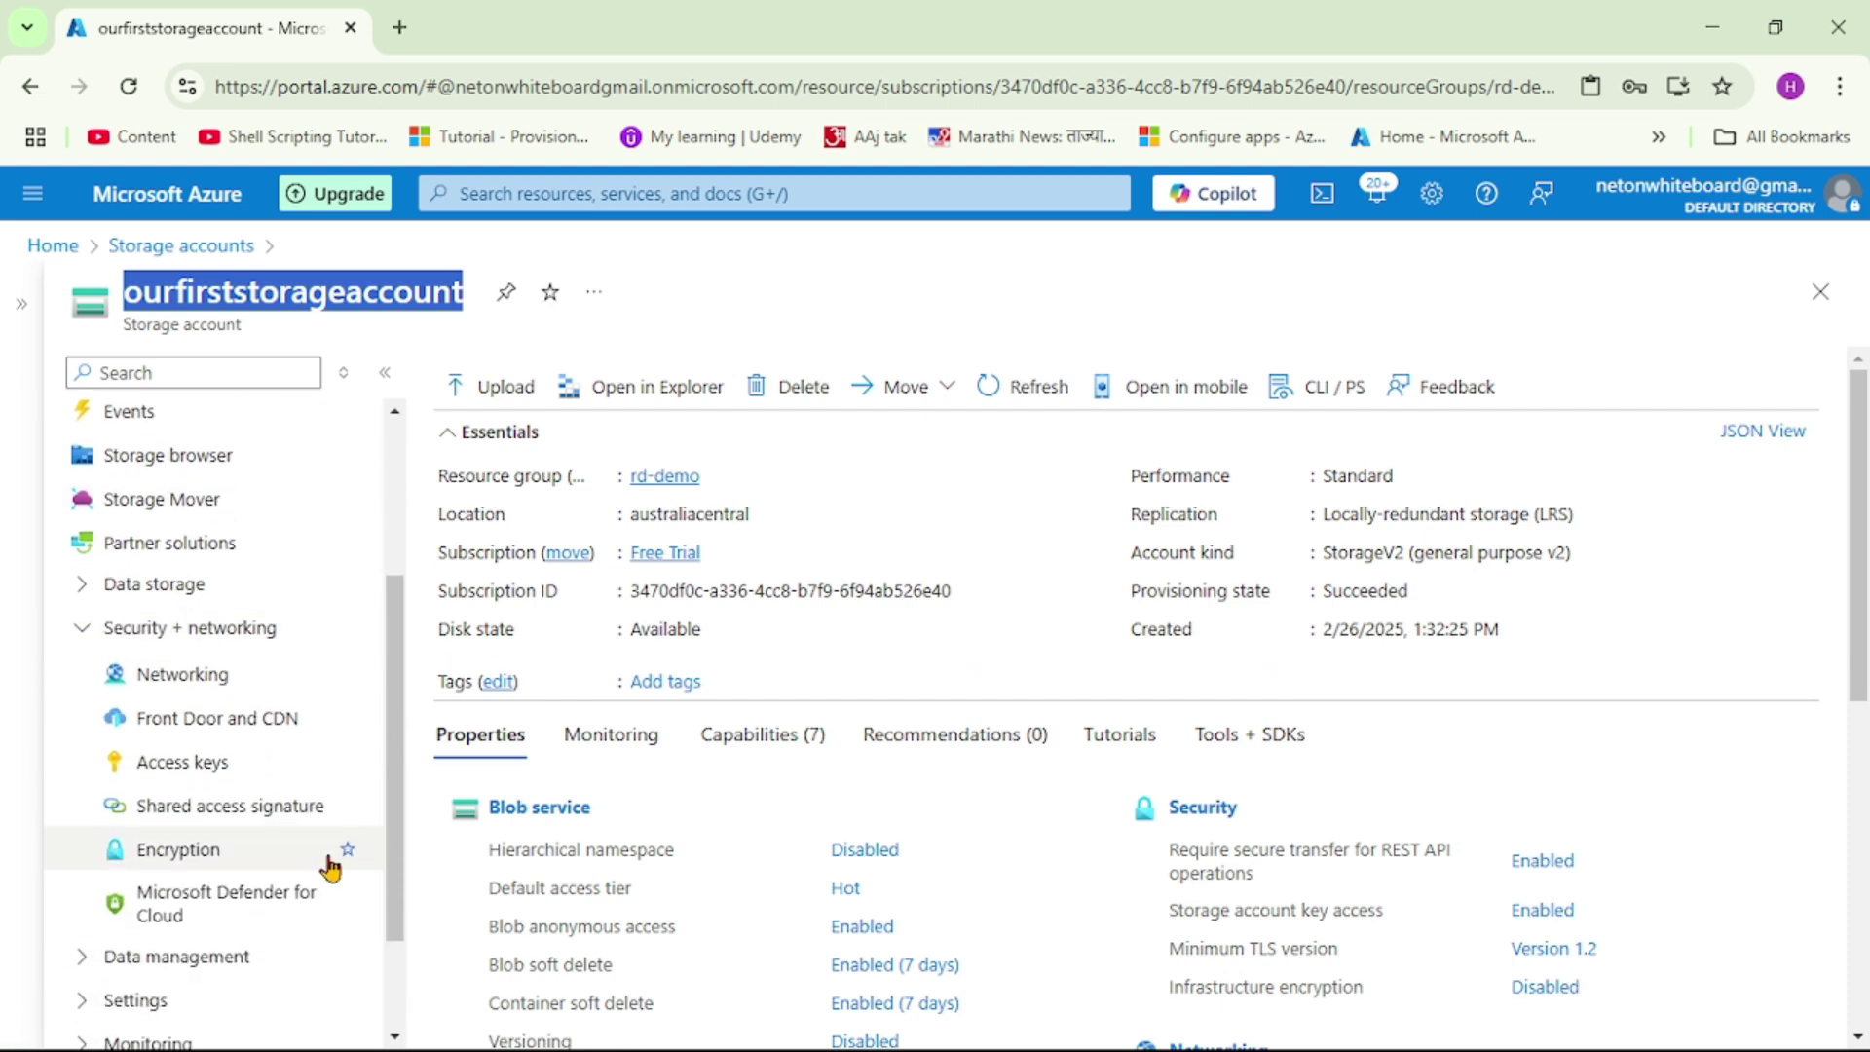
pyautogui.click(185, 769)
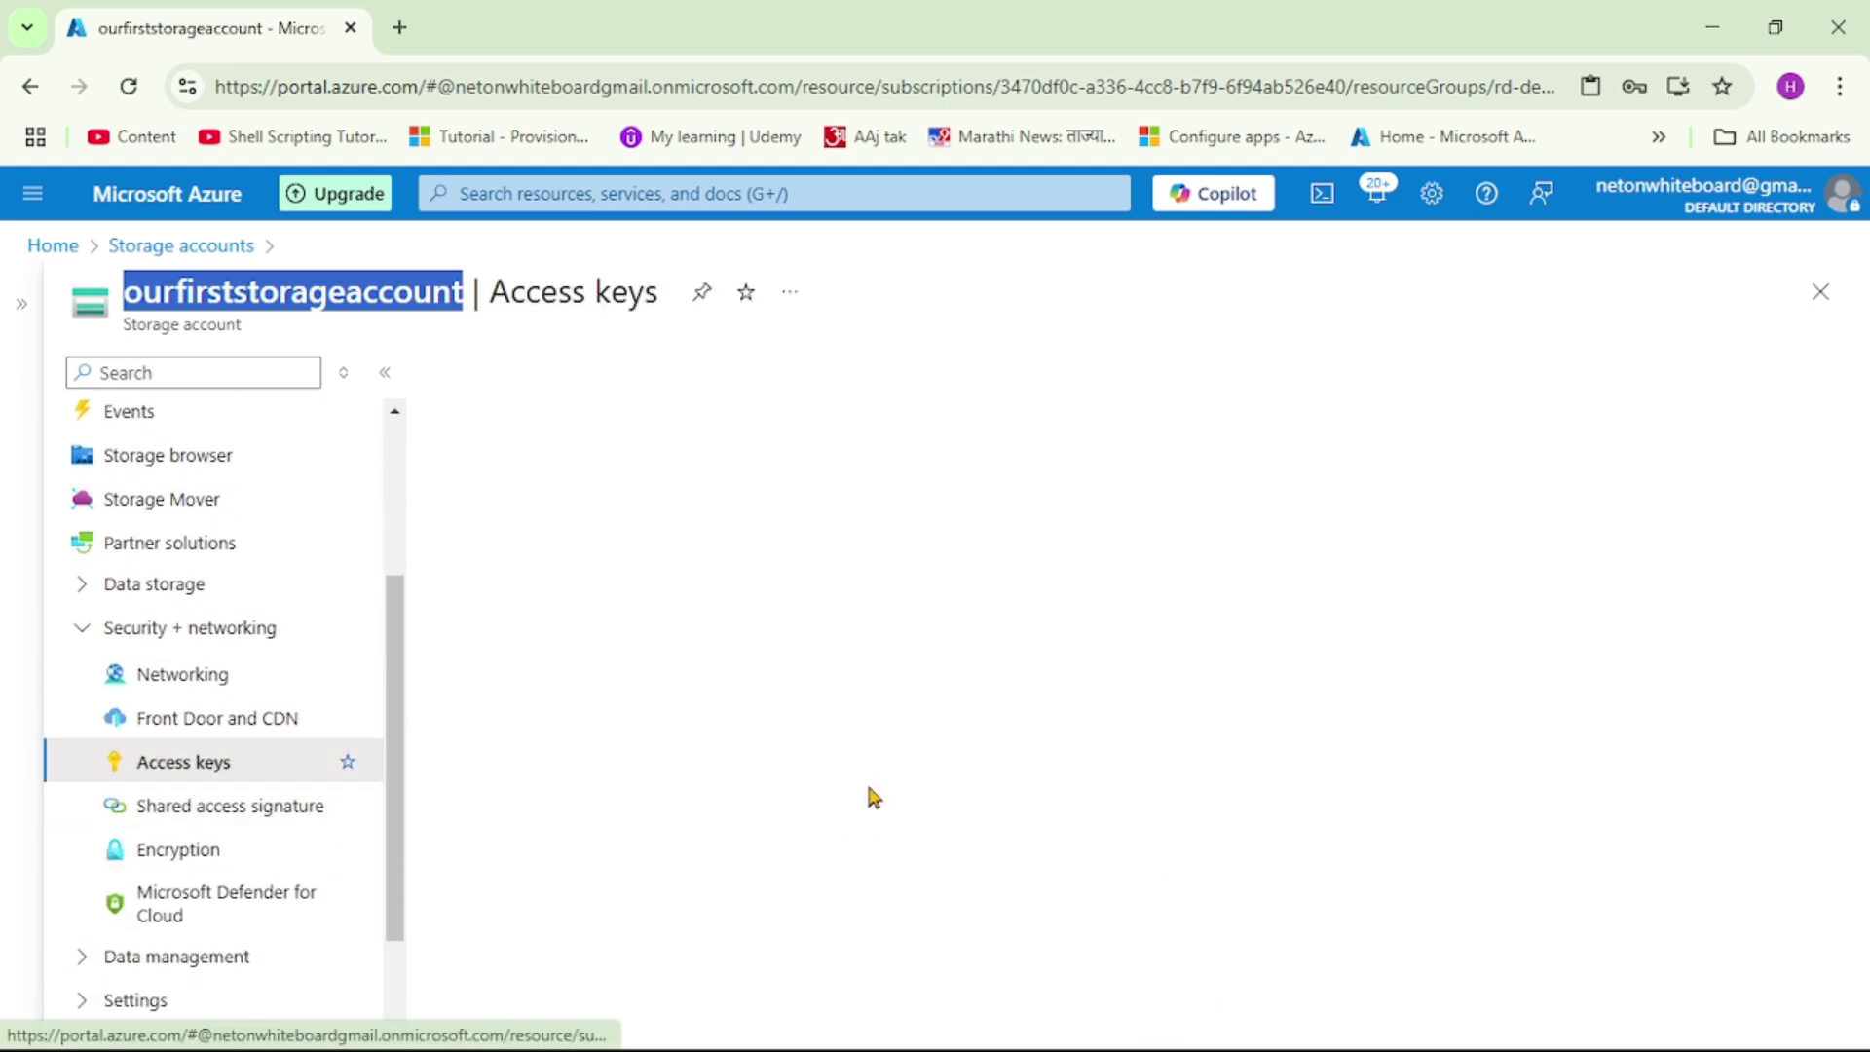
pyautogui.scroll(-1, 818, 653)
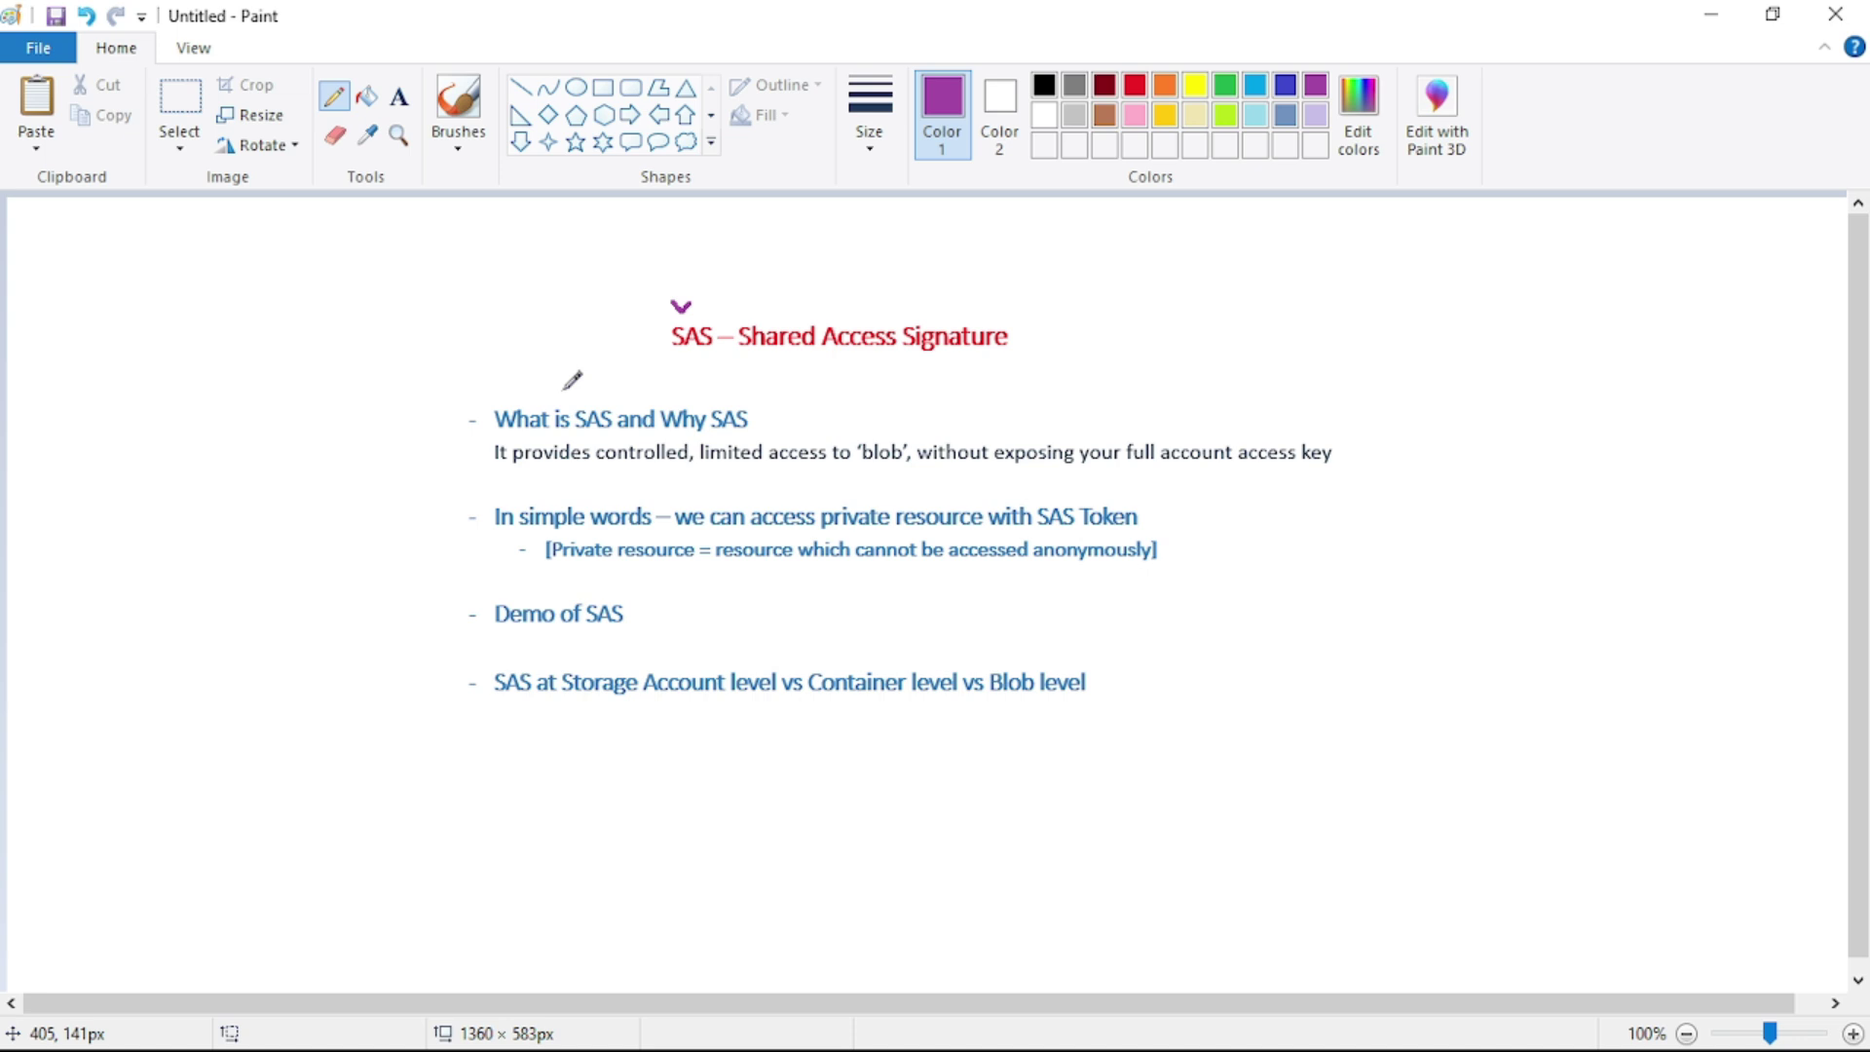
# Return to the Azure portal in Chrome, open the Car_1.jpg blob in mycontainer, and copy its URL.
pyautogui.moveTo(735, 1047)
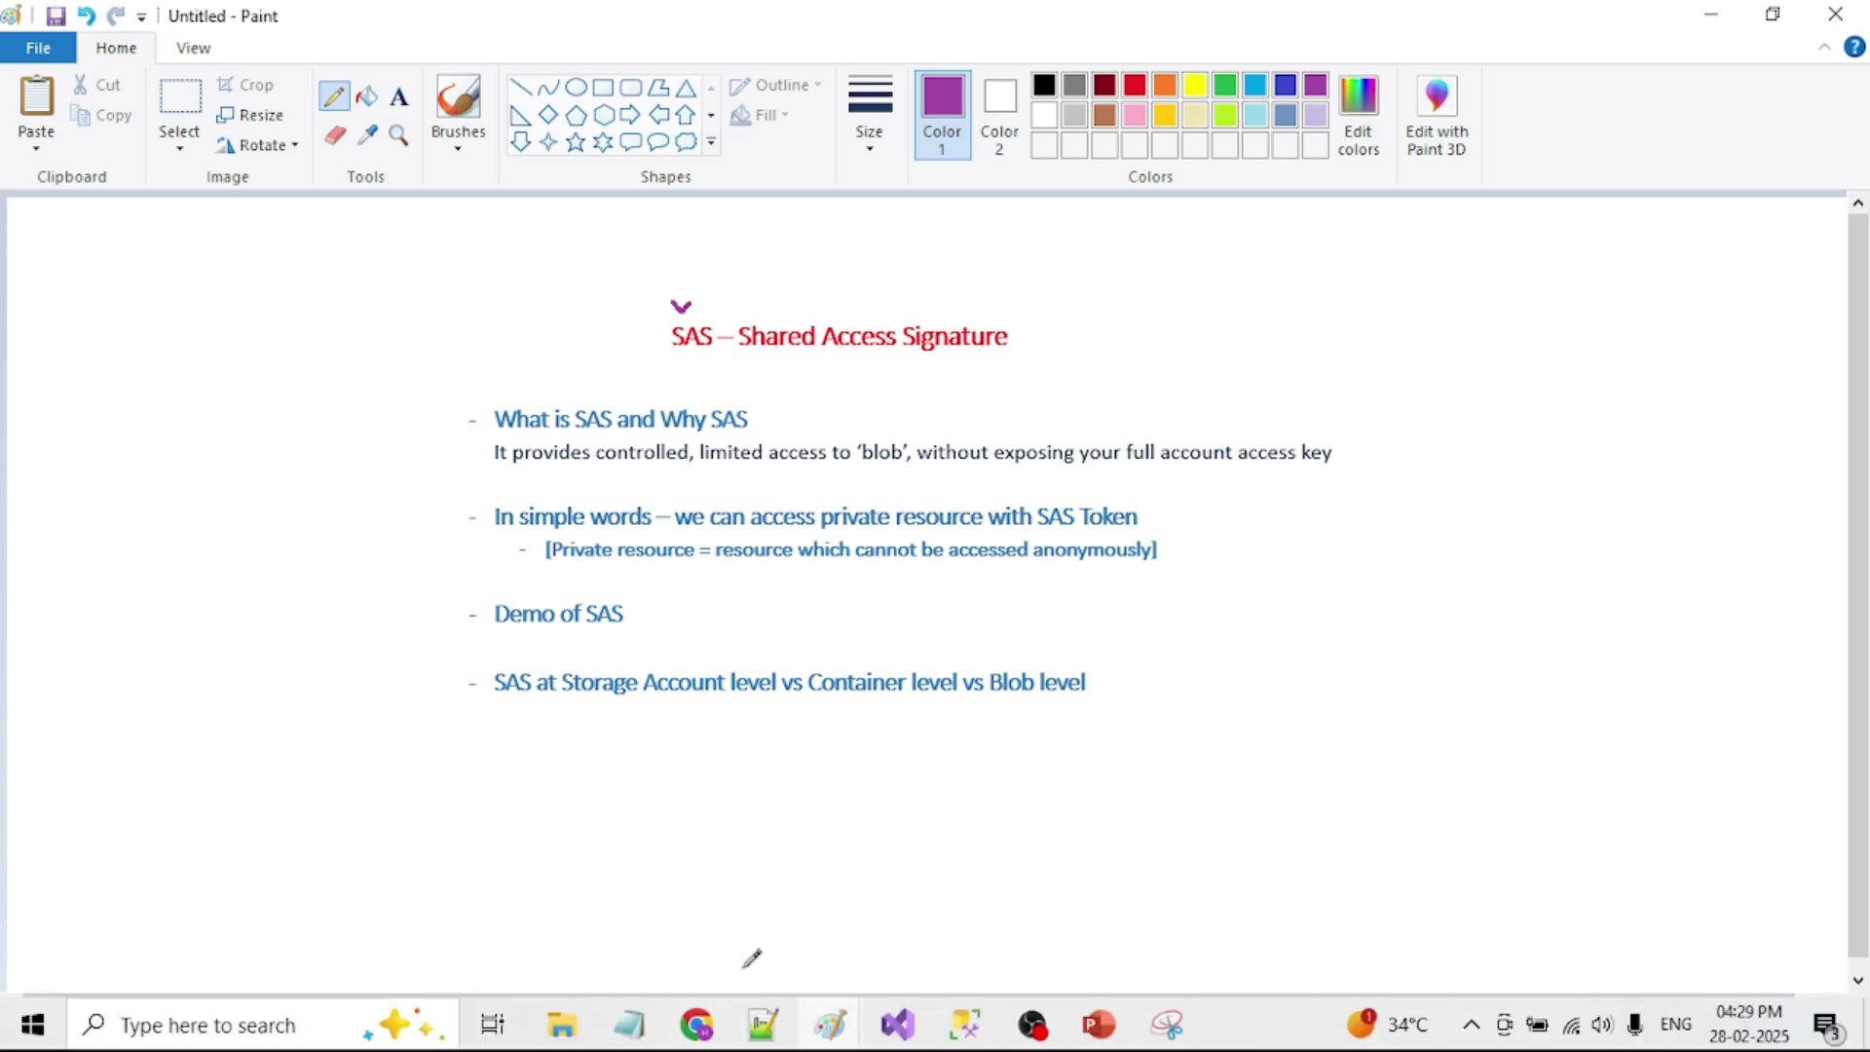
pyautogui.click(687, 895)
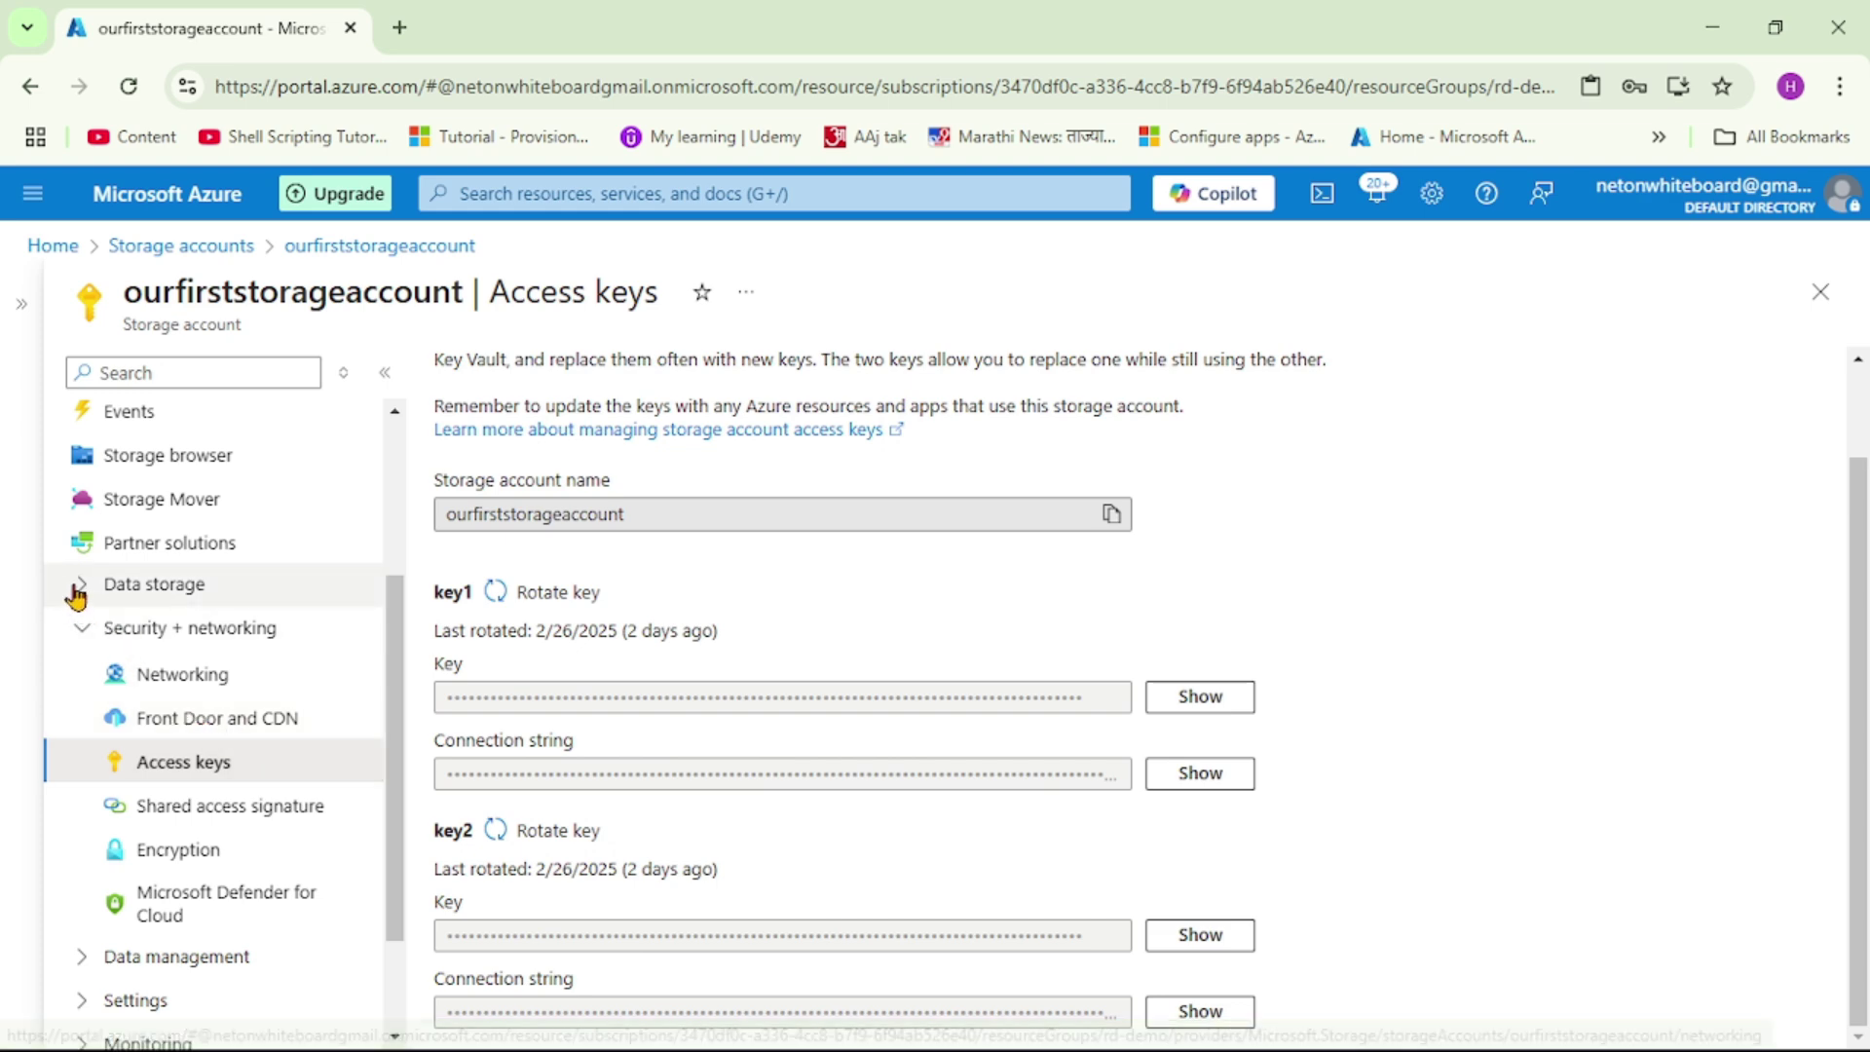
pyautogui.click(83, 587)
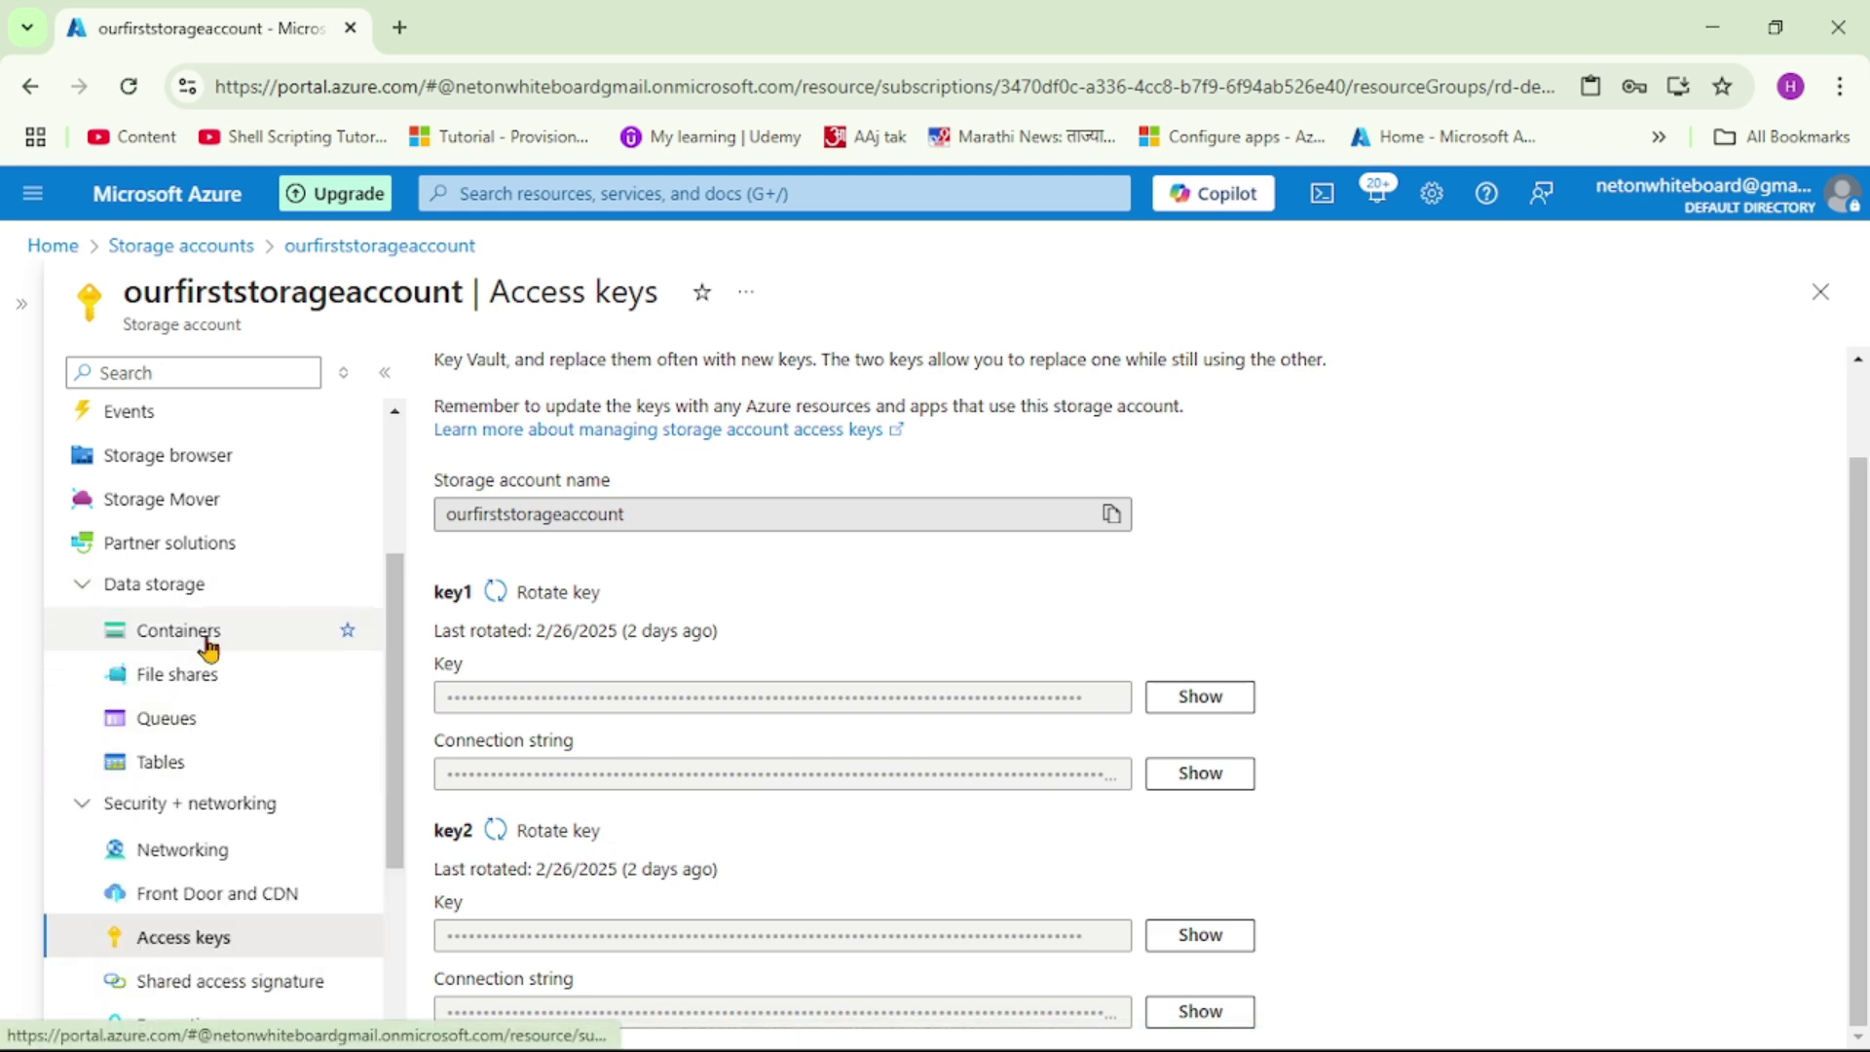
pyautogui.click(207, 640)
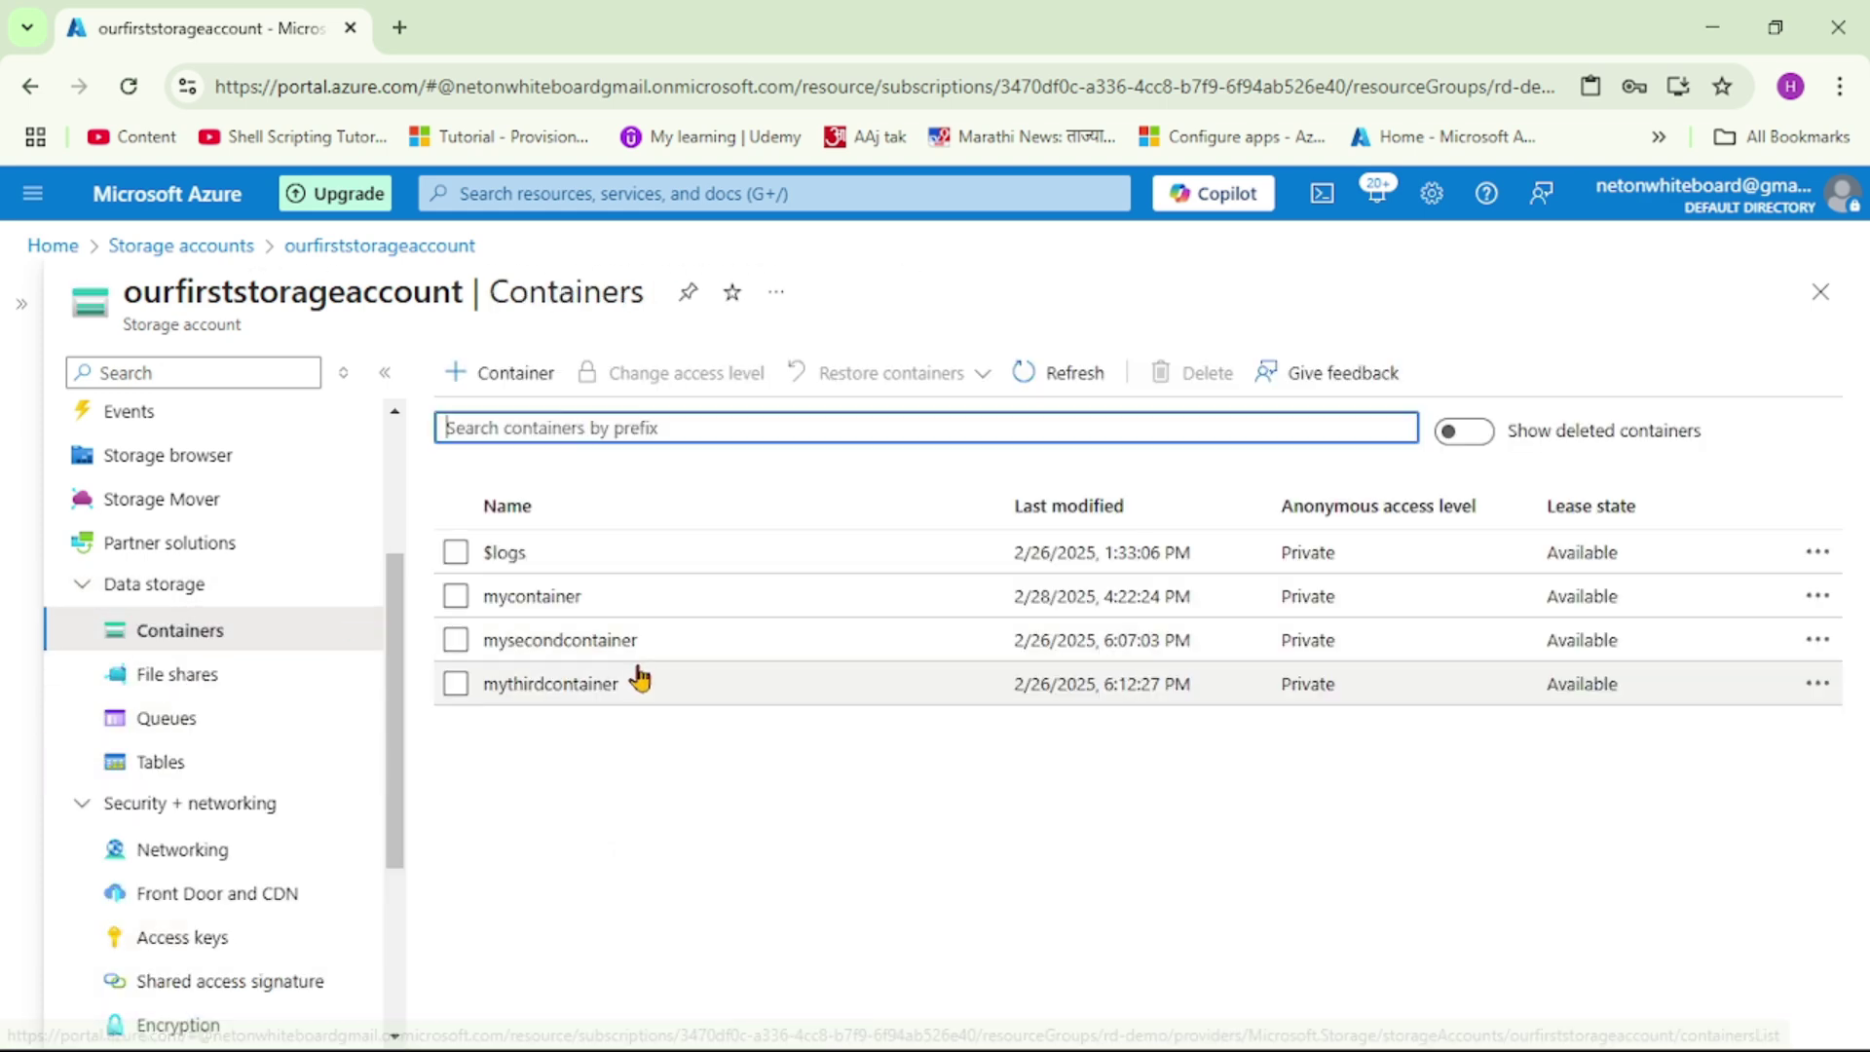
pyautogui.click(555, 599)
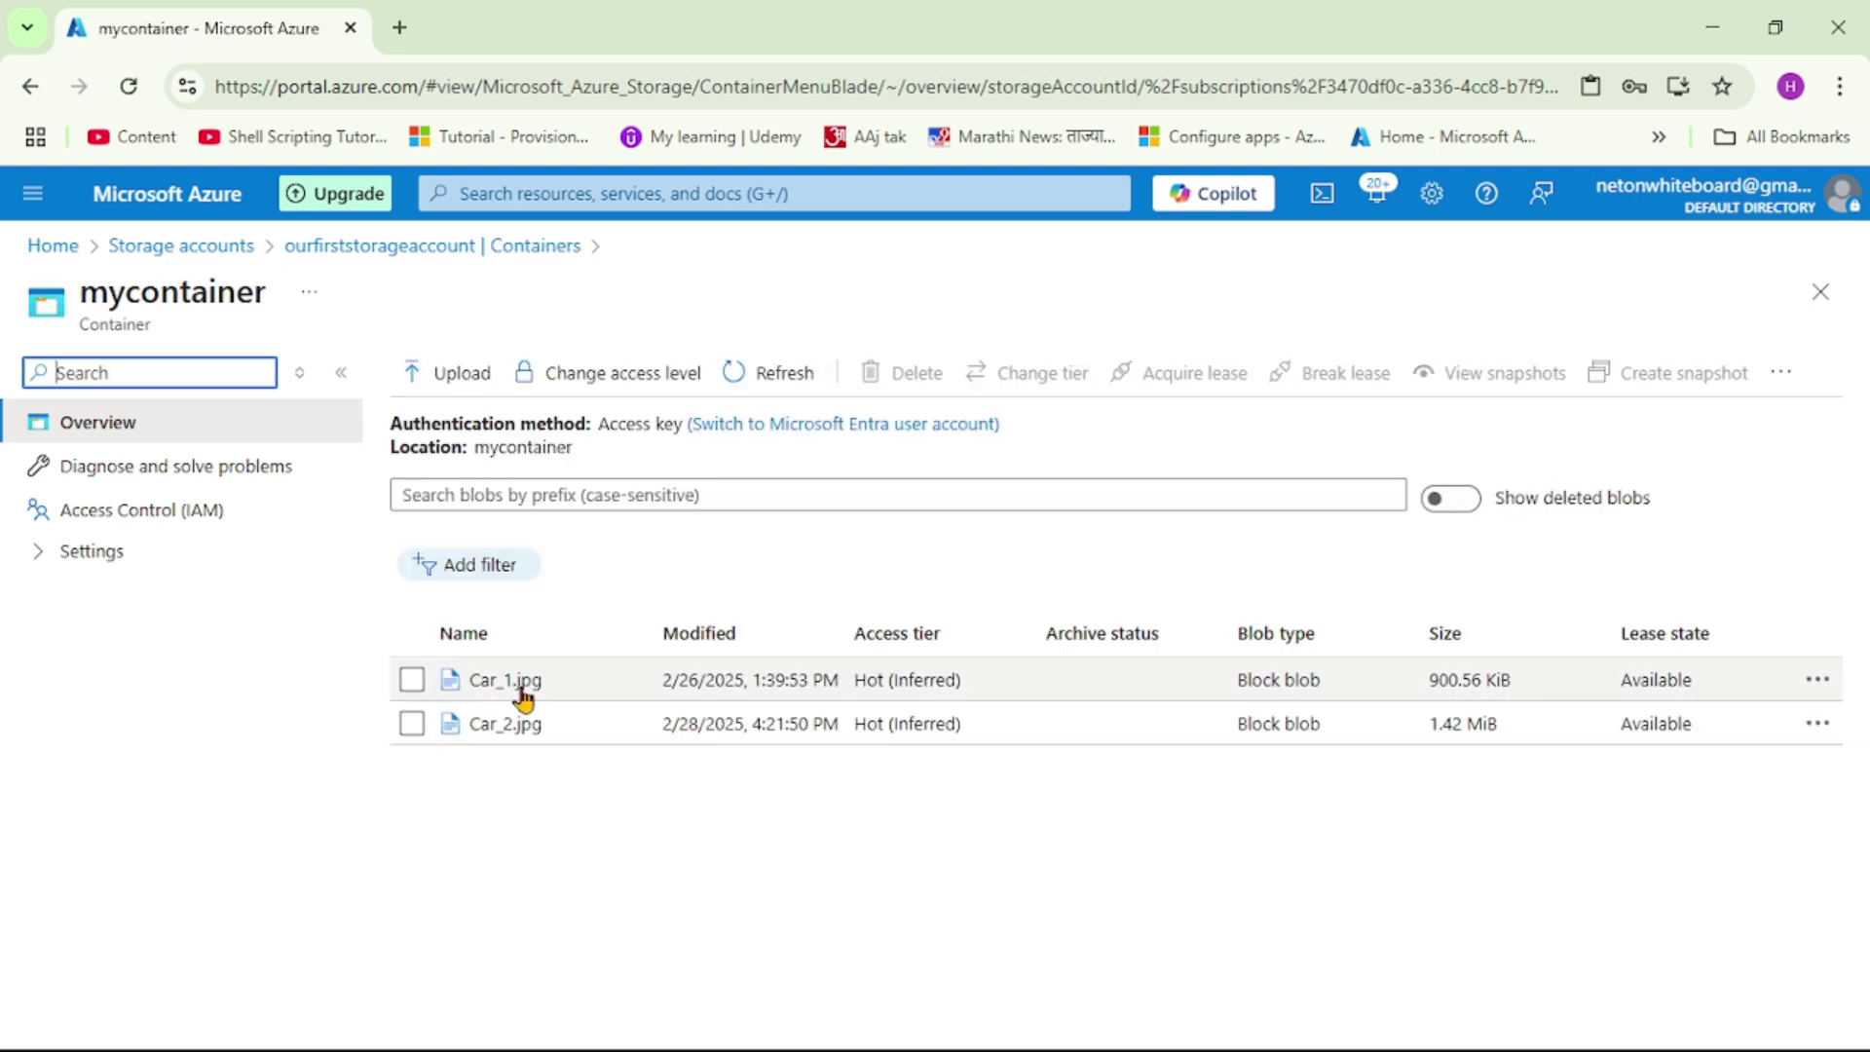
pyautogui.click(523, 694)
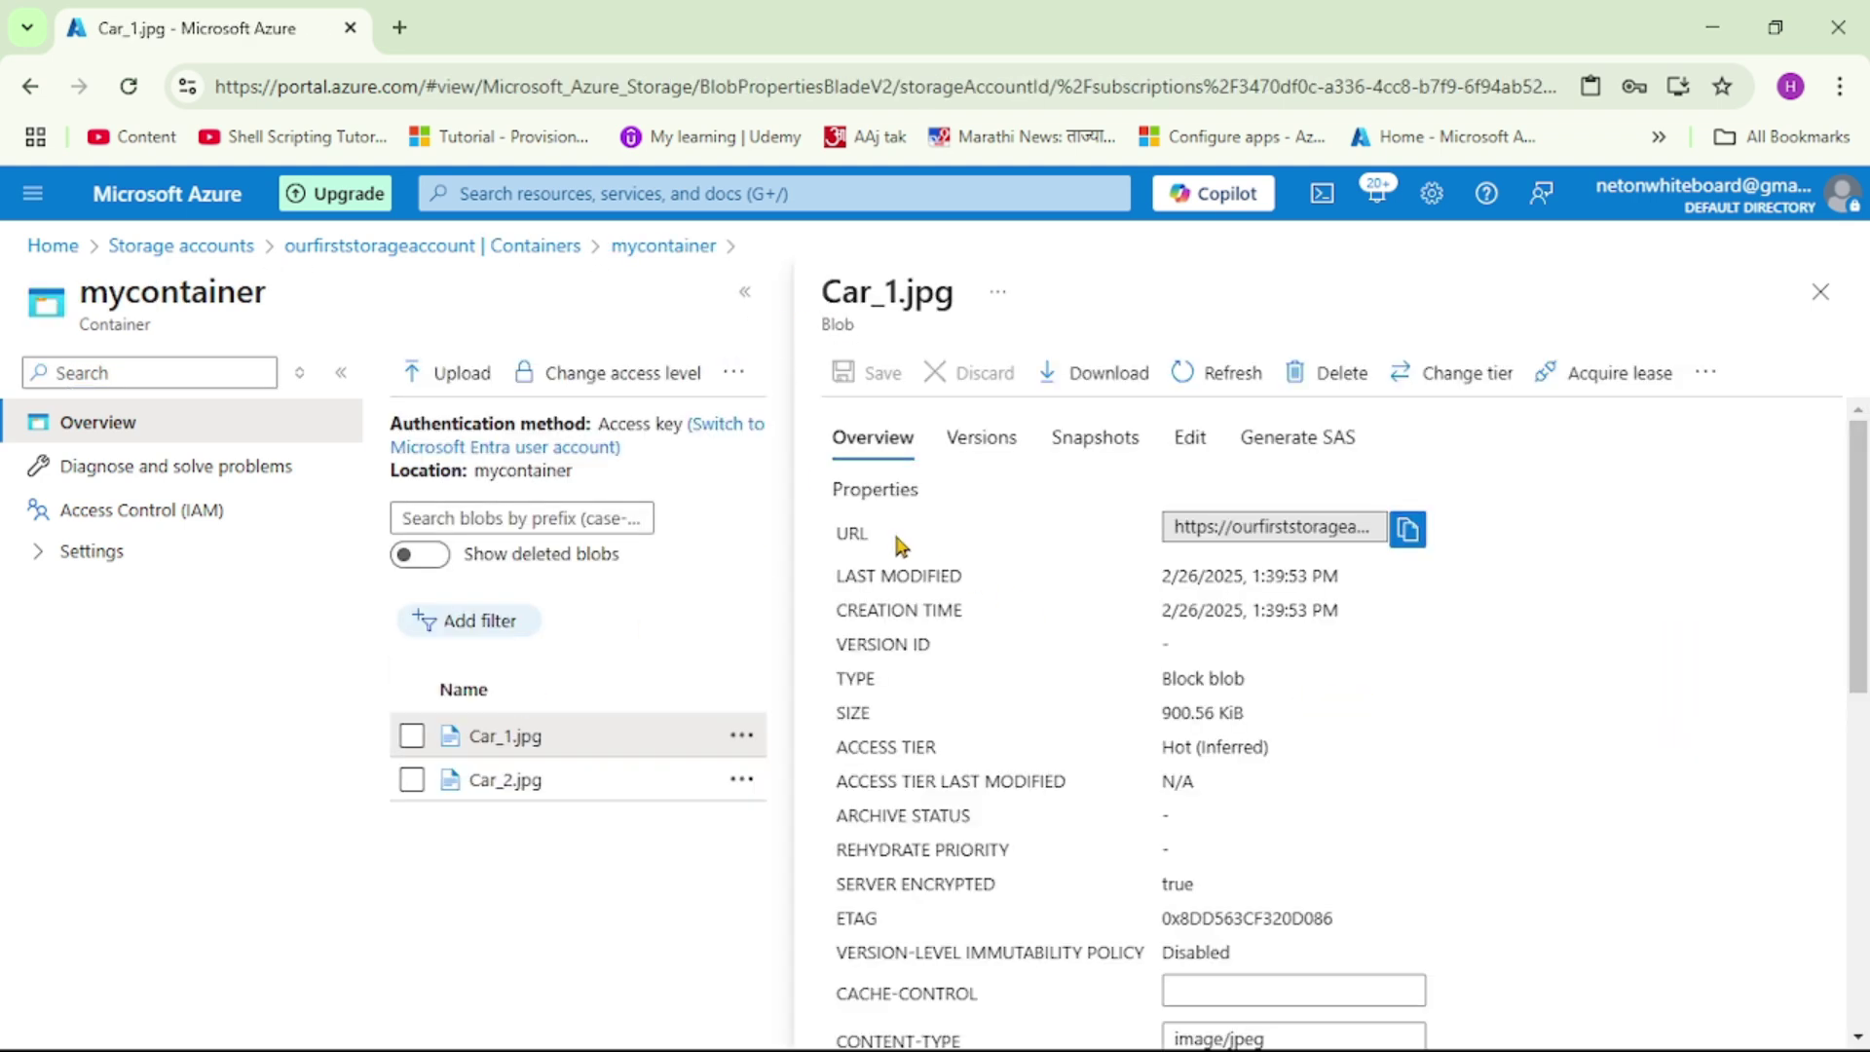
pyautogui.click(1408, 529)
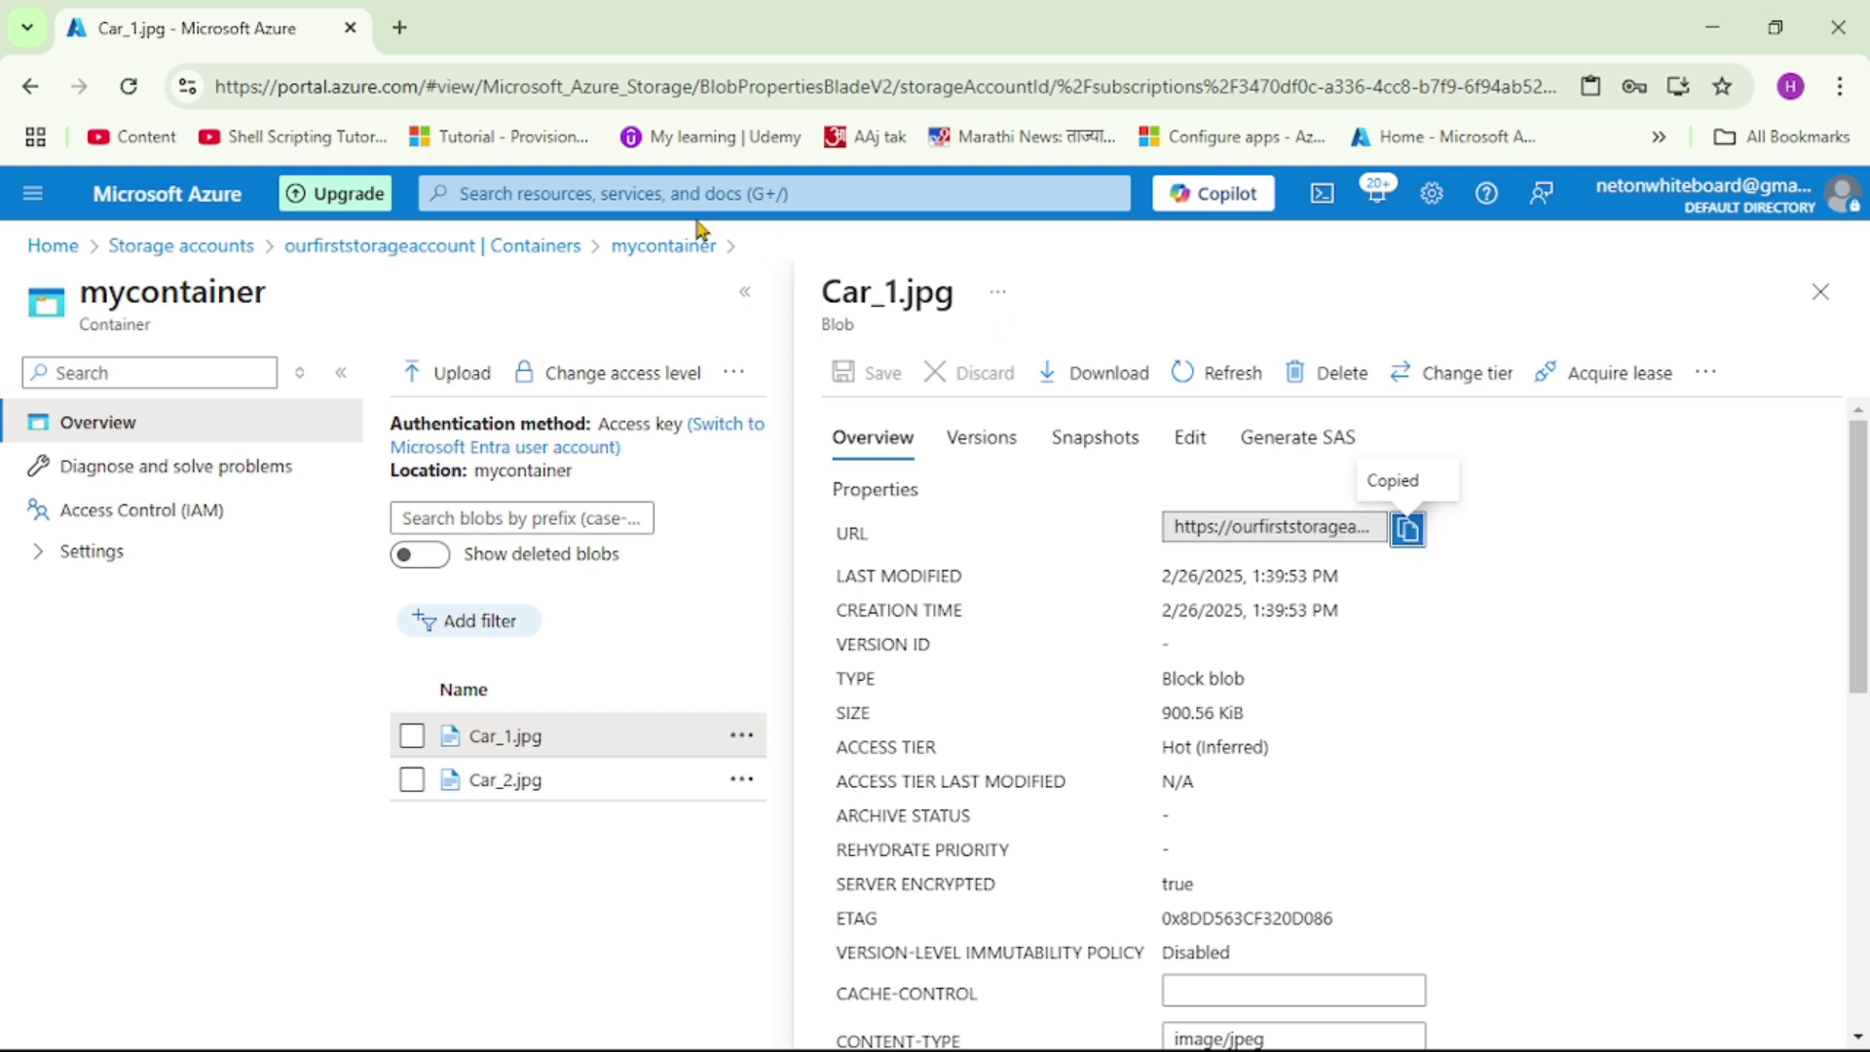
# Load the copied Car_1.jpg URL in a new browser tab and examine the response code.
pyautogui.click(401, 29)
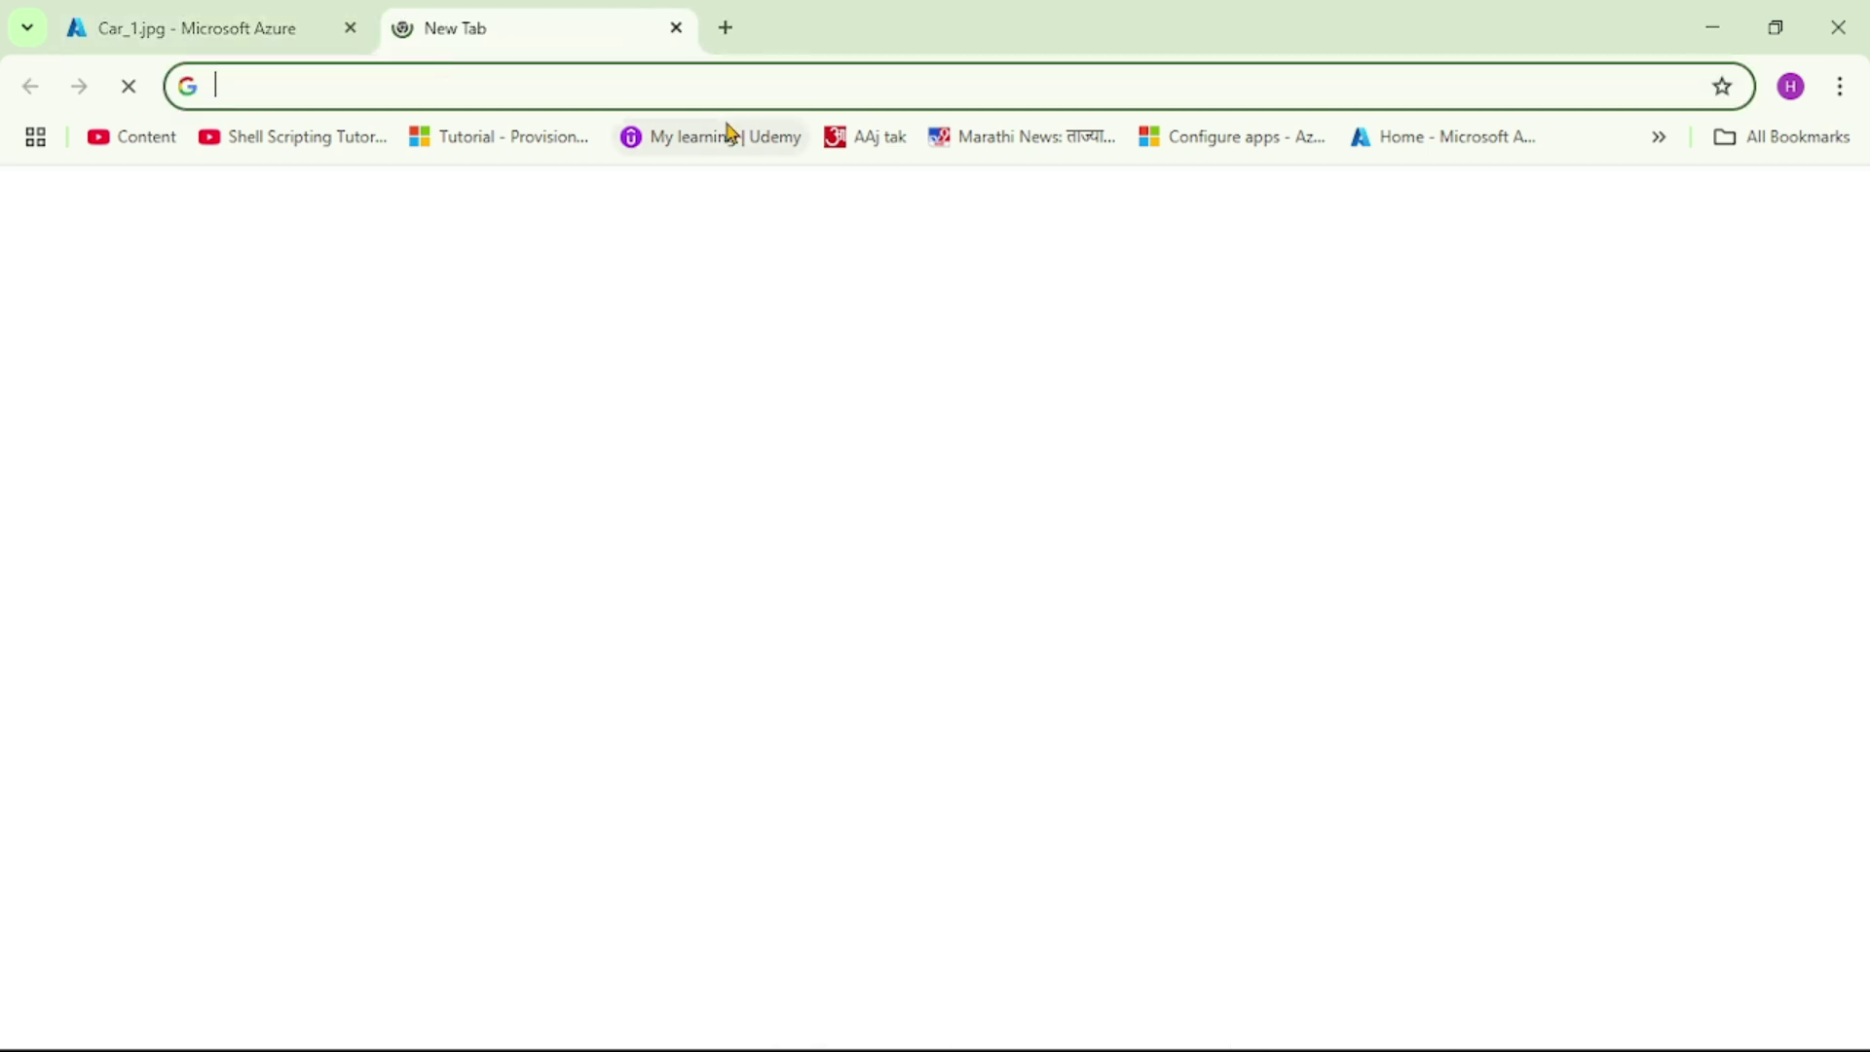
pyautogui.hotkey('ctrl', 'v')
pyautogui.press('Return')
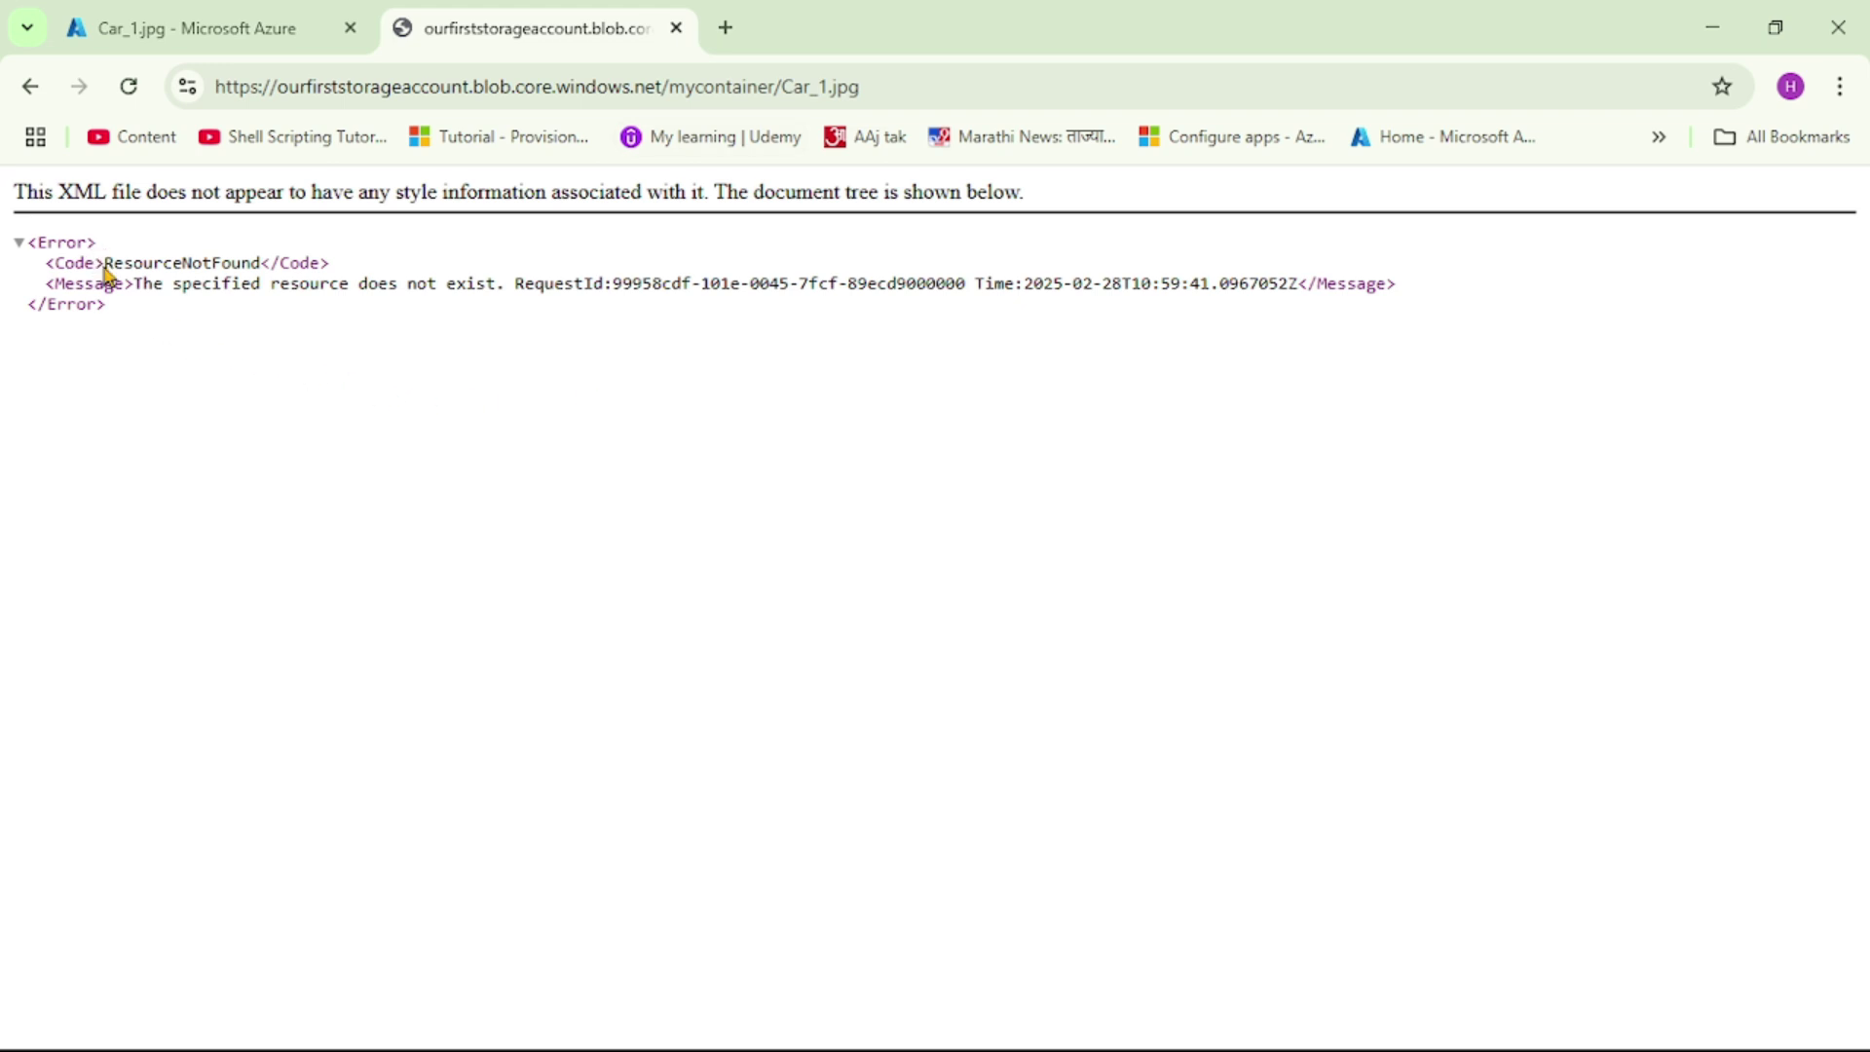
pyautogui.moveTo(251, 262); pyautogui.dragTo(266, 262)
pyautogui.click(296, 349)
# Return to mycontainer in the Azure portal, close the blob details, and view the container's anonymous access level.
pyautogui.click(226, 32)
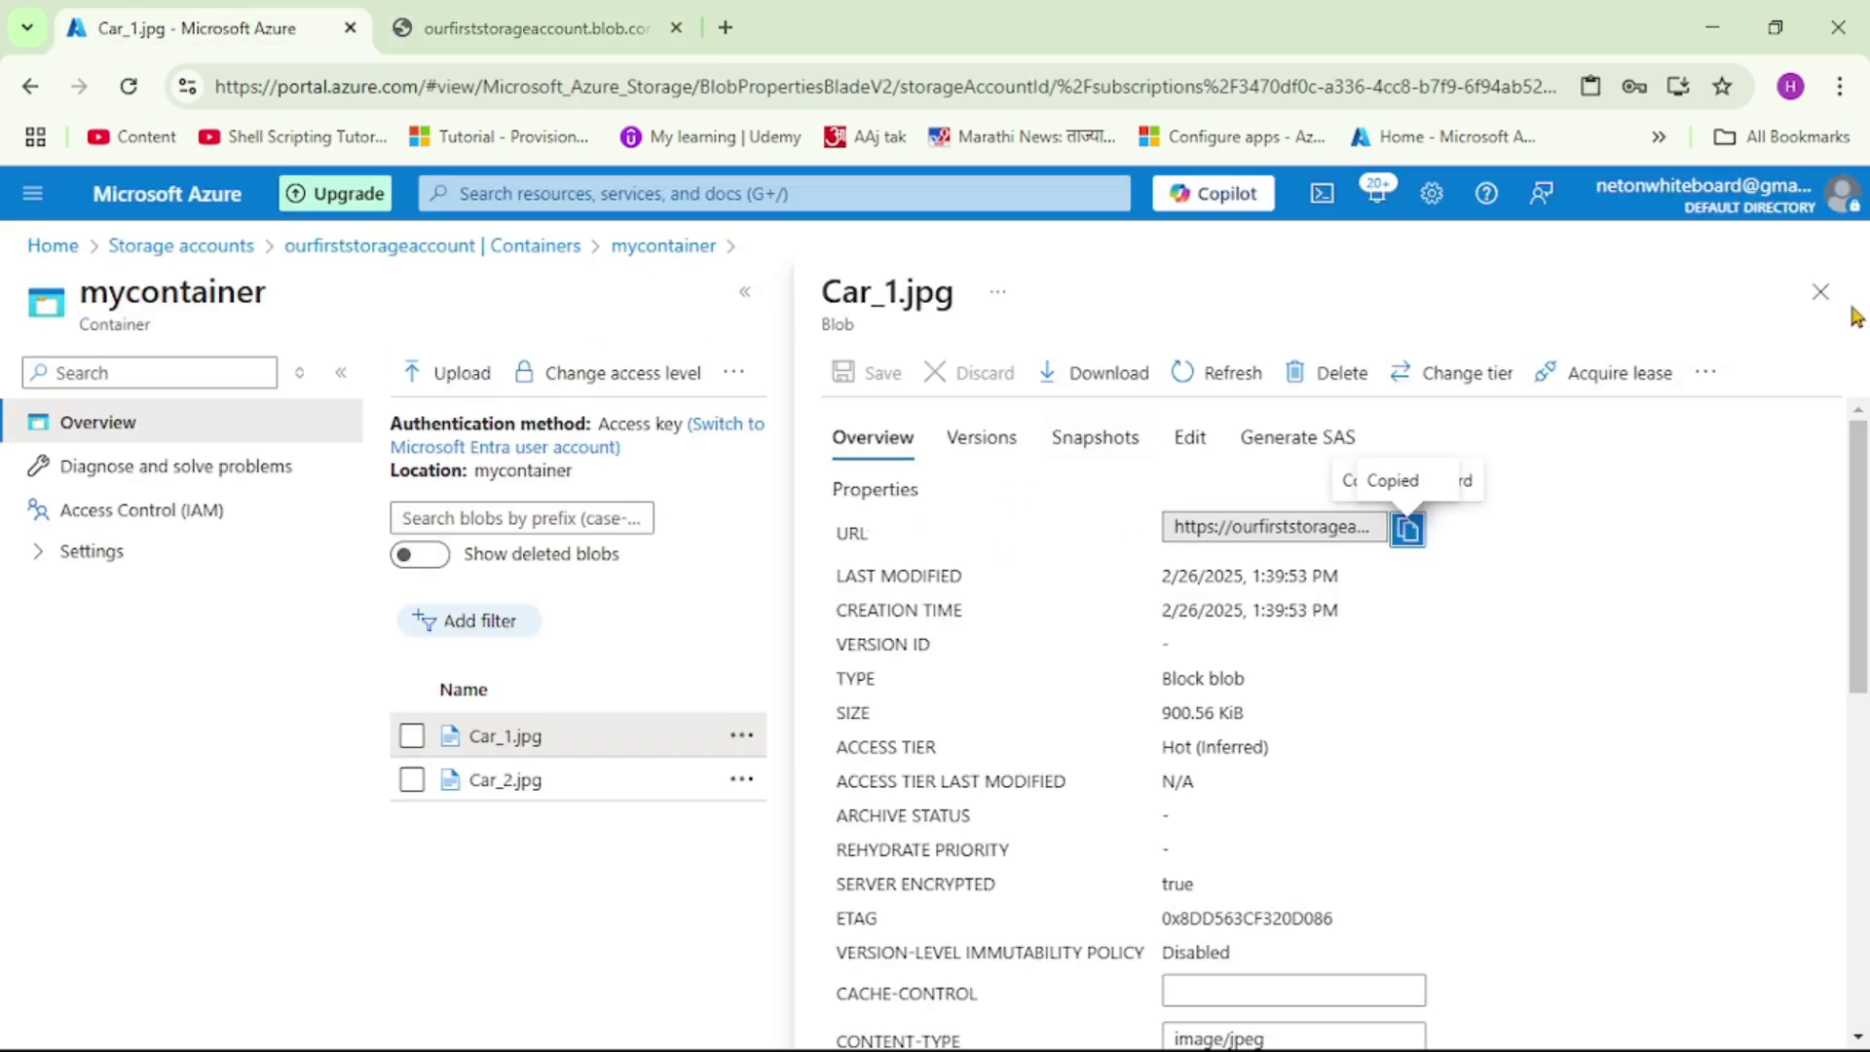
pyautogui.click(1820, 291)
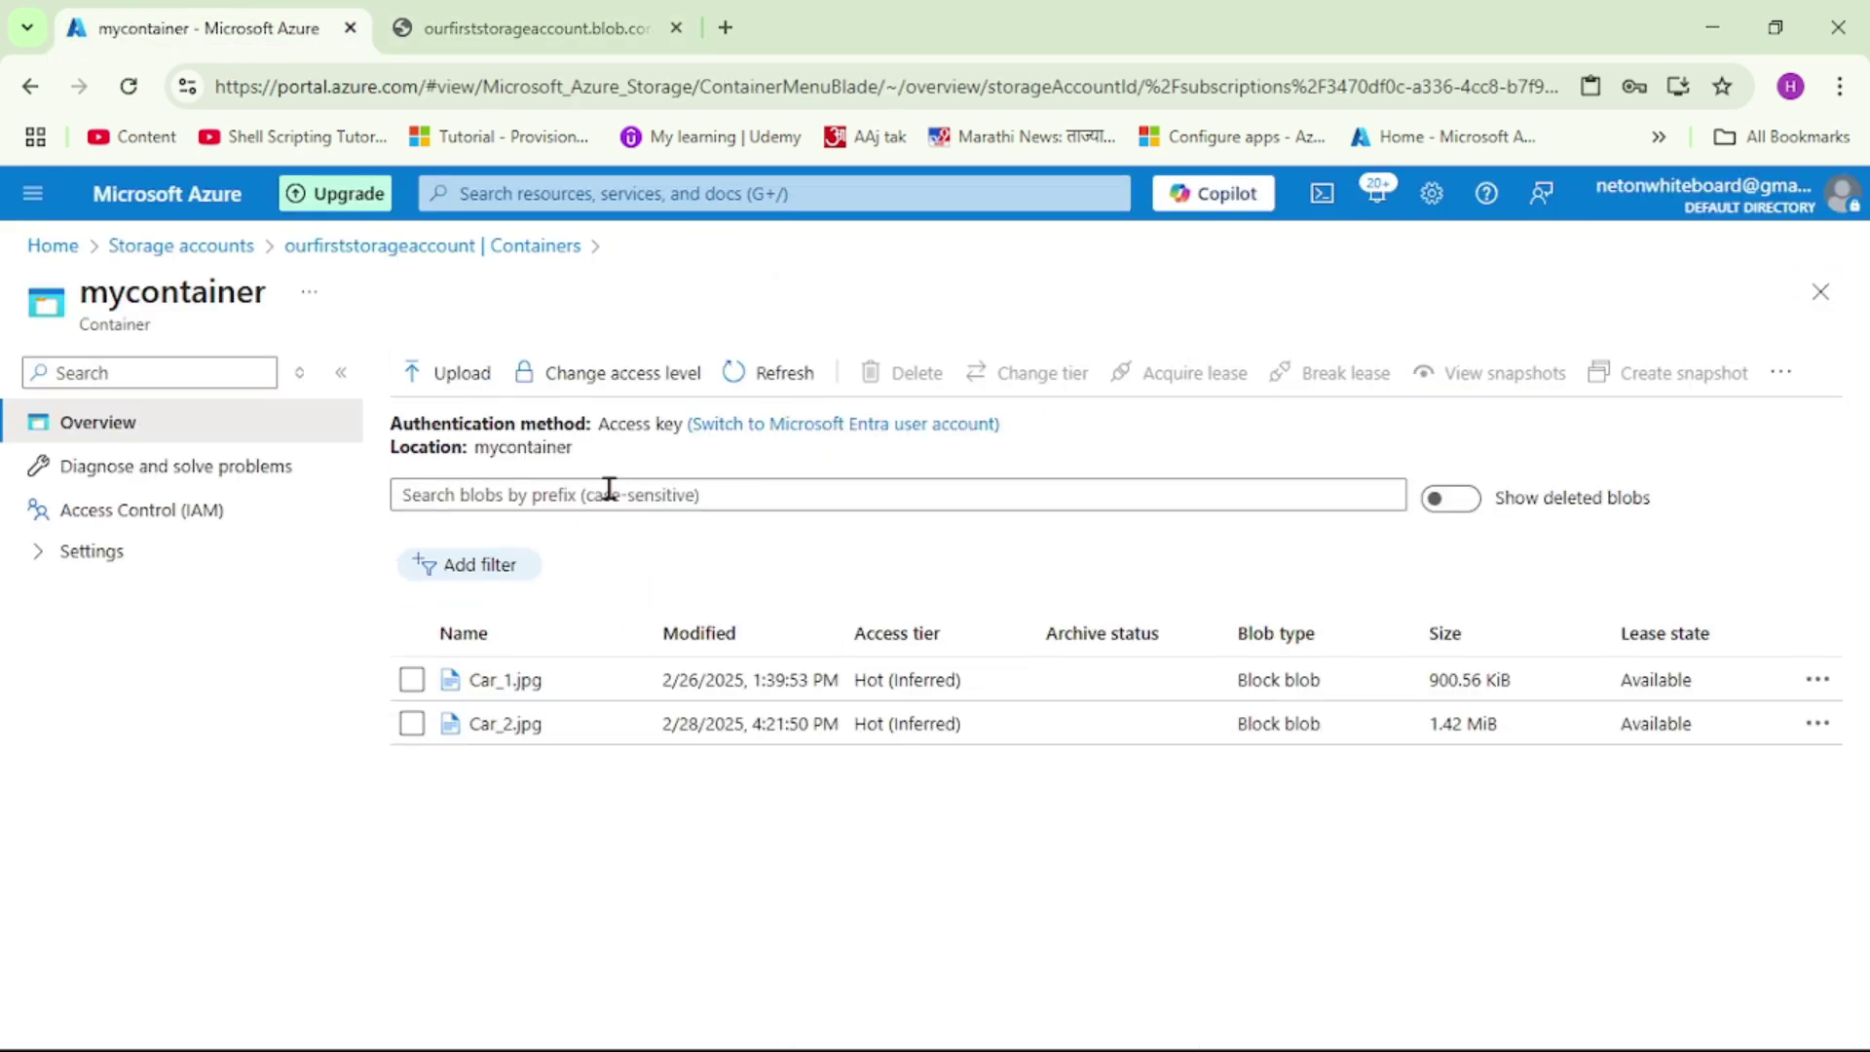
pyautogui.click(624, 376)
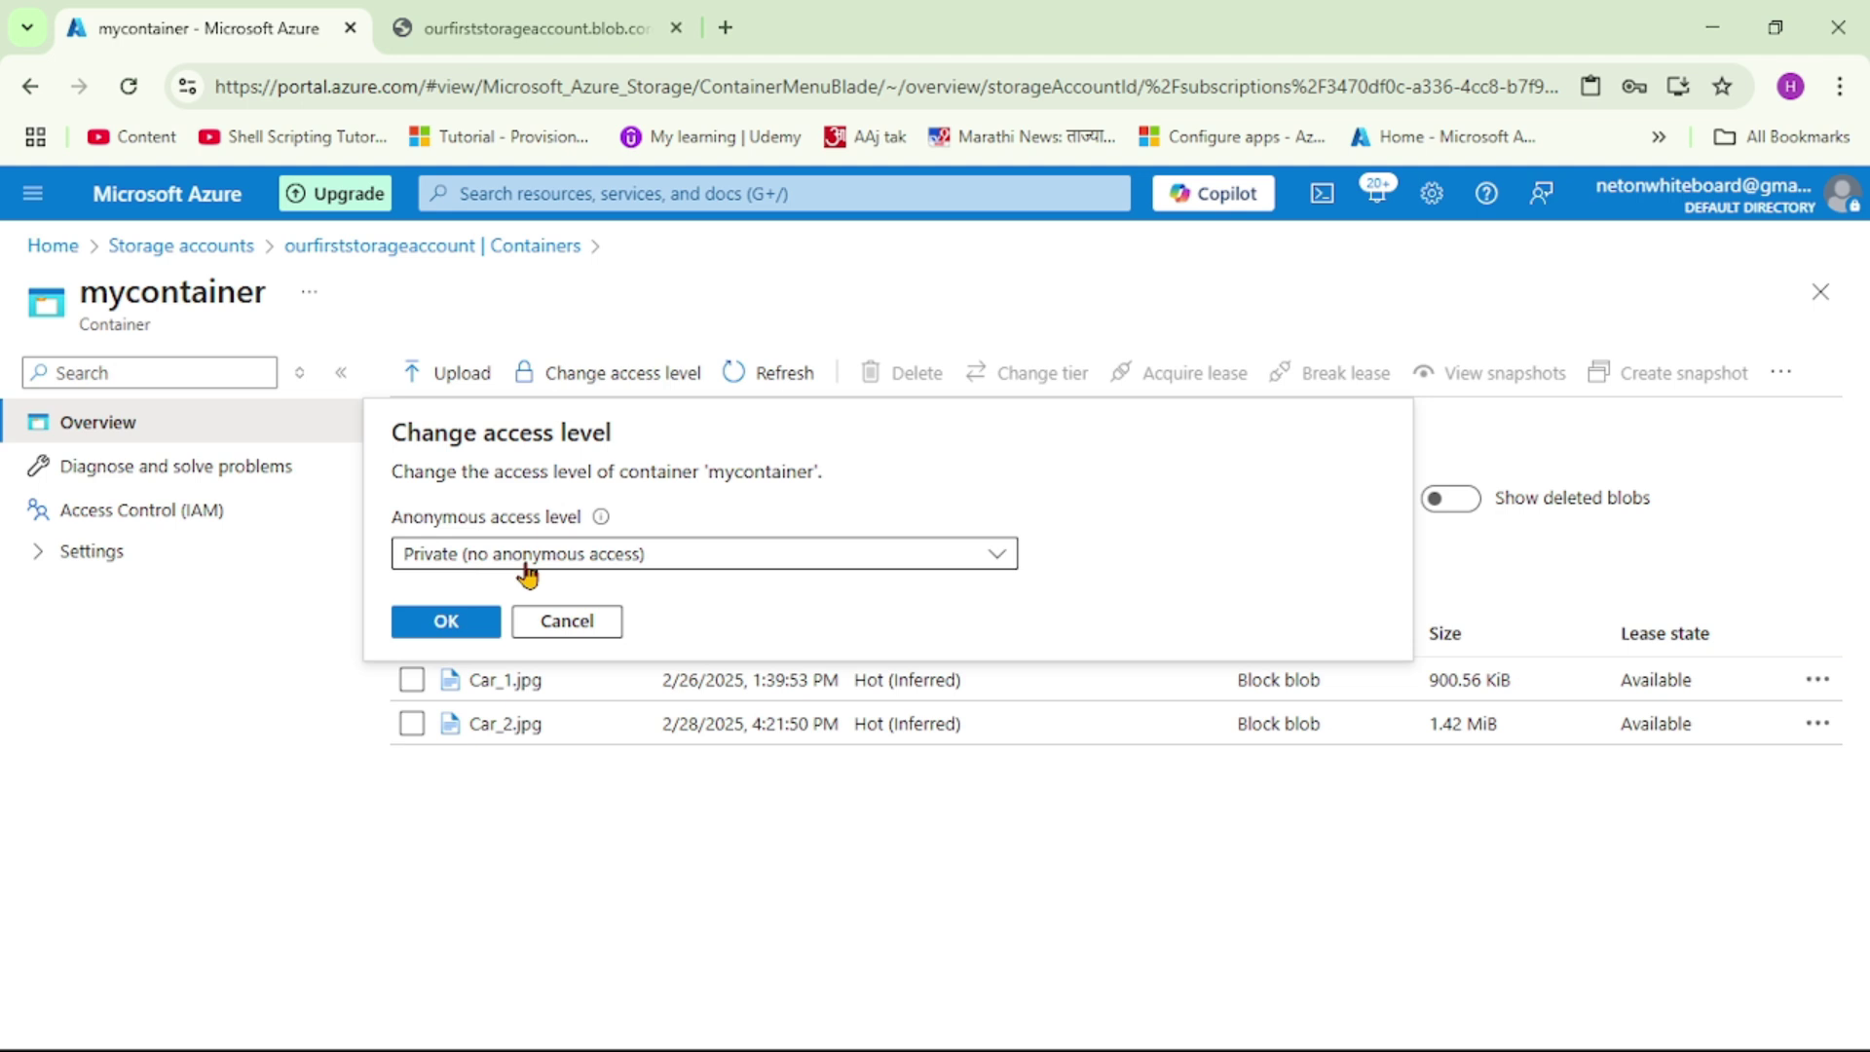
# Try appending "?" to the Car_1.jpg address in the blob URL tab and remove it again.
pyautogui.click(520, 29)
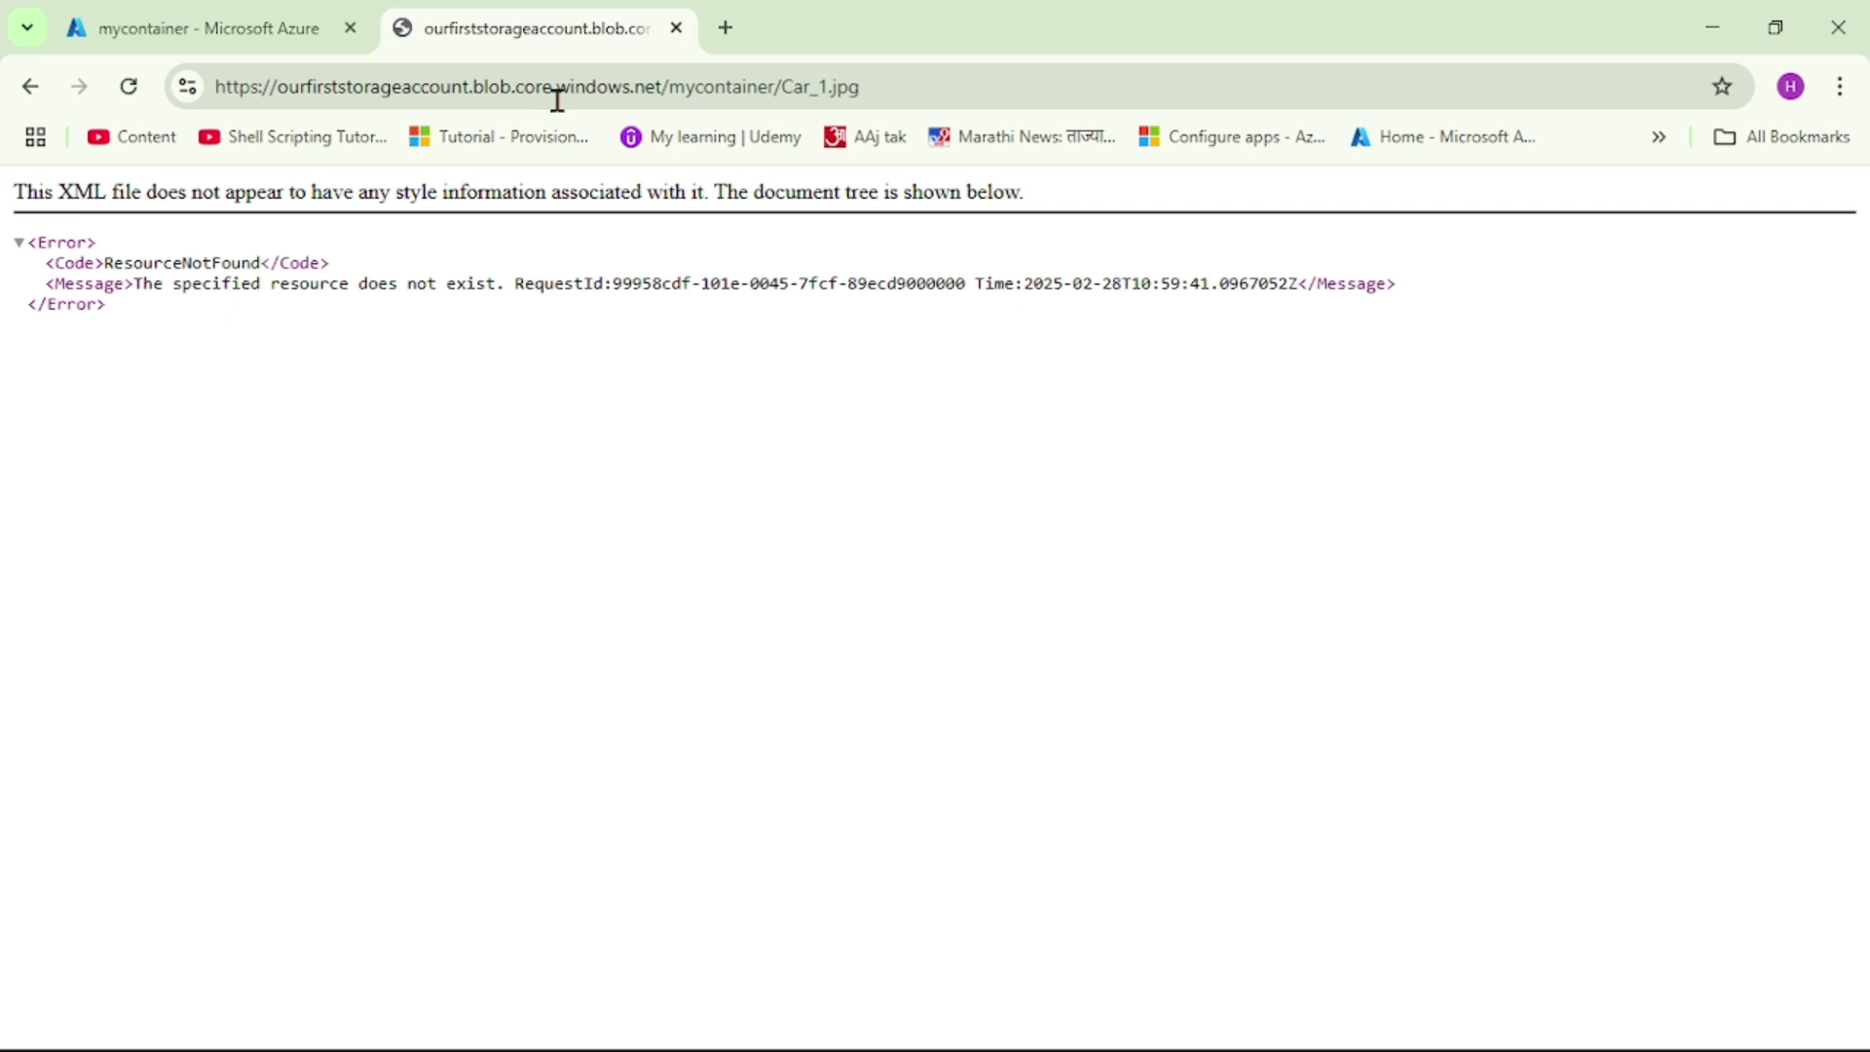
pyautogui.click(947, 83)
pyautogui.click(955, 84)
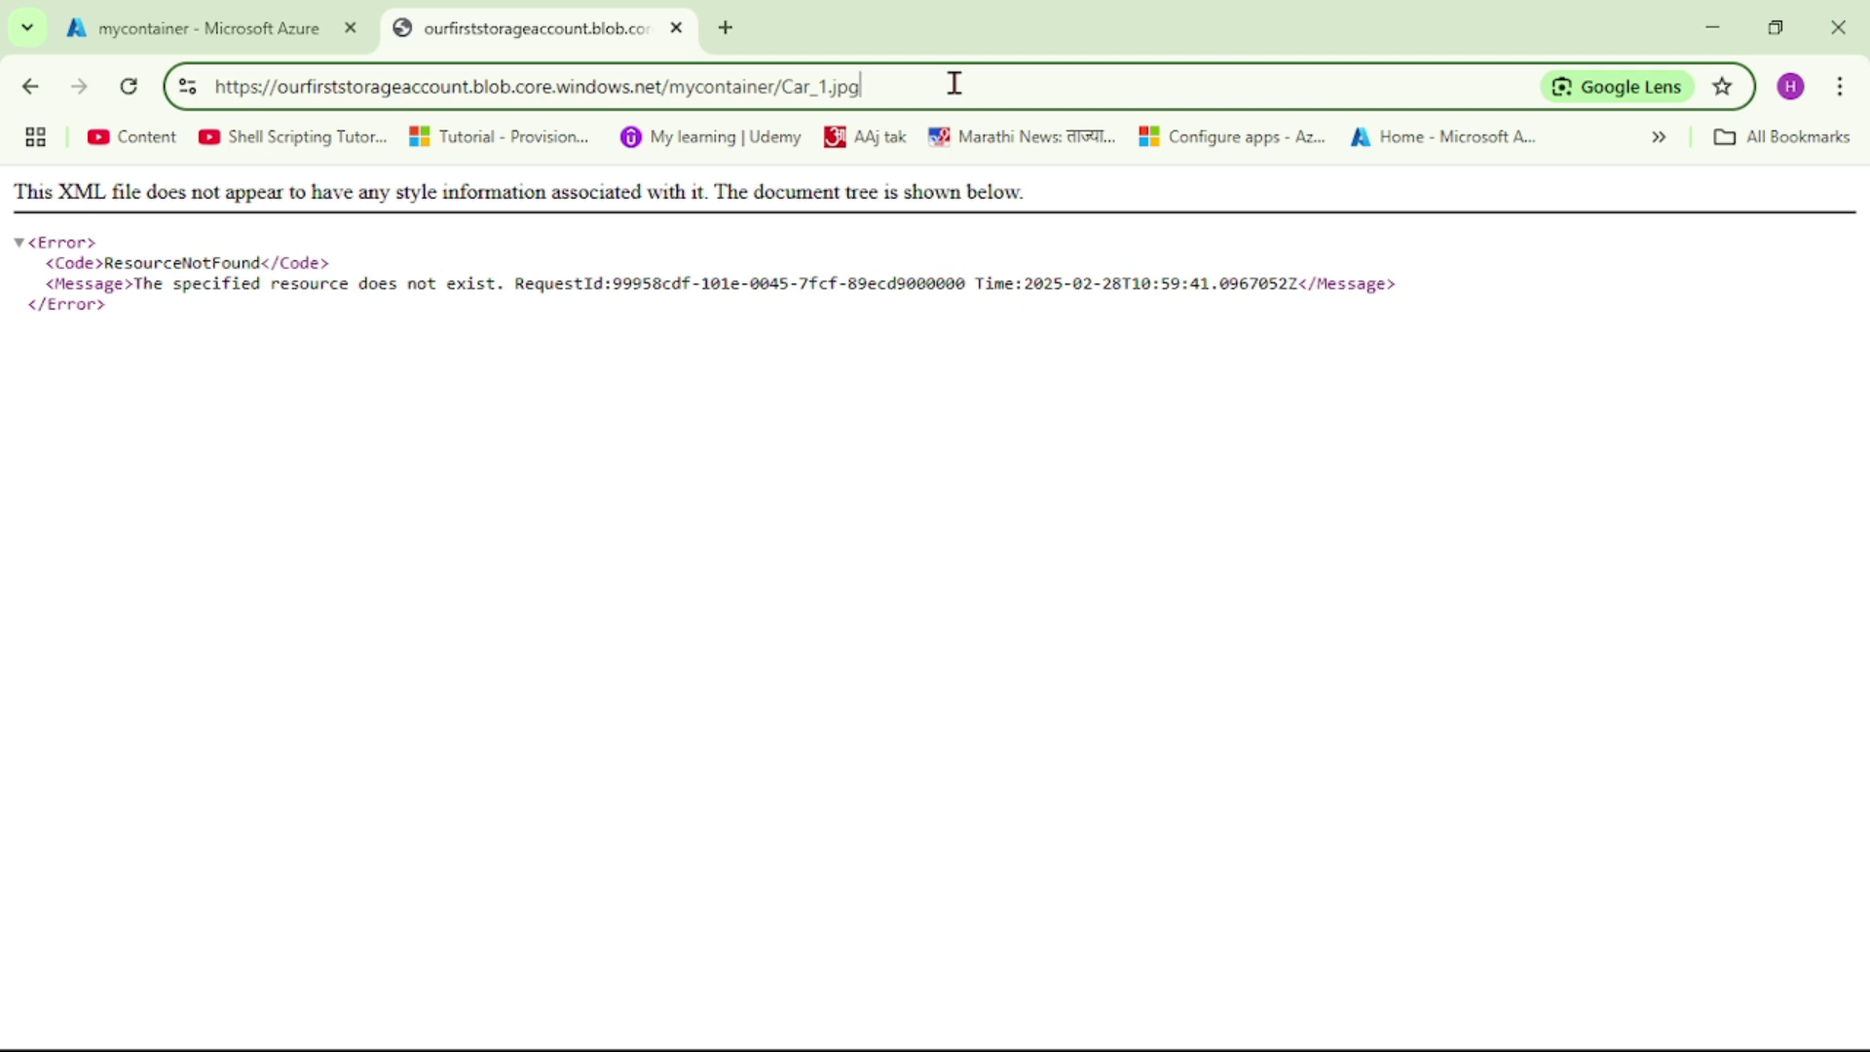
pyautogui.write('?')
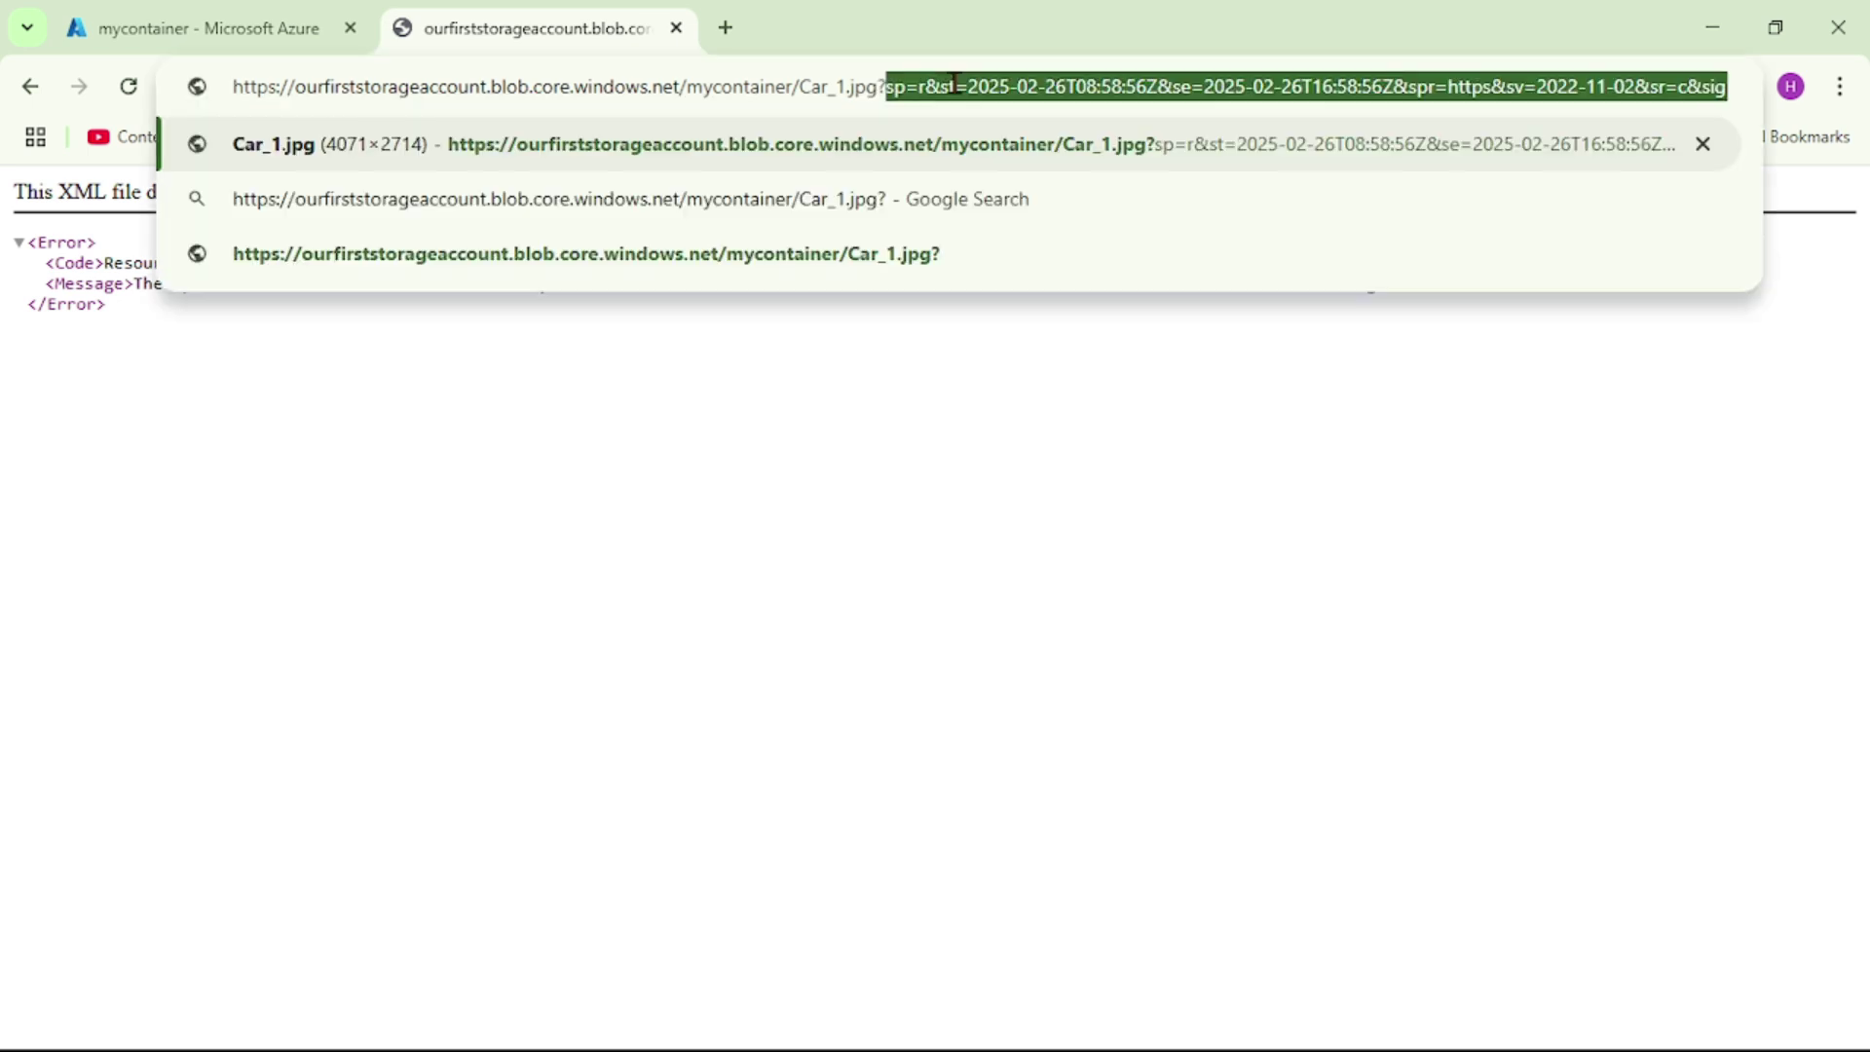
pyautogui.press('BackSpace')
pyautogui.press('BackSpace')
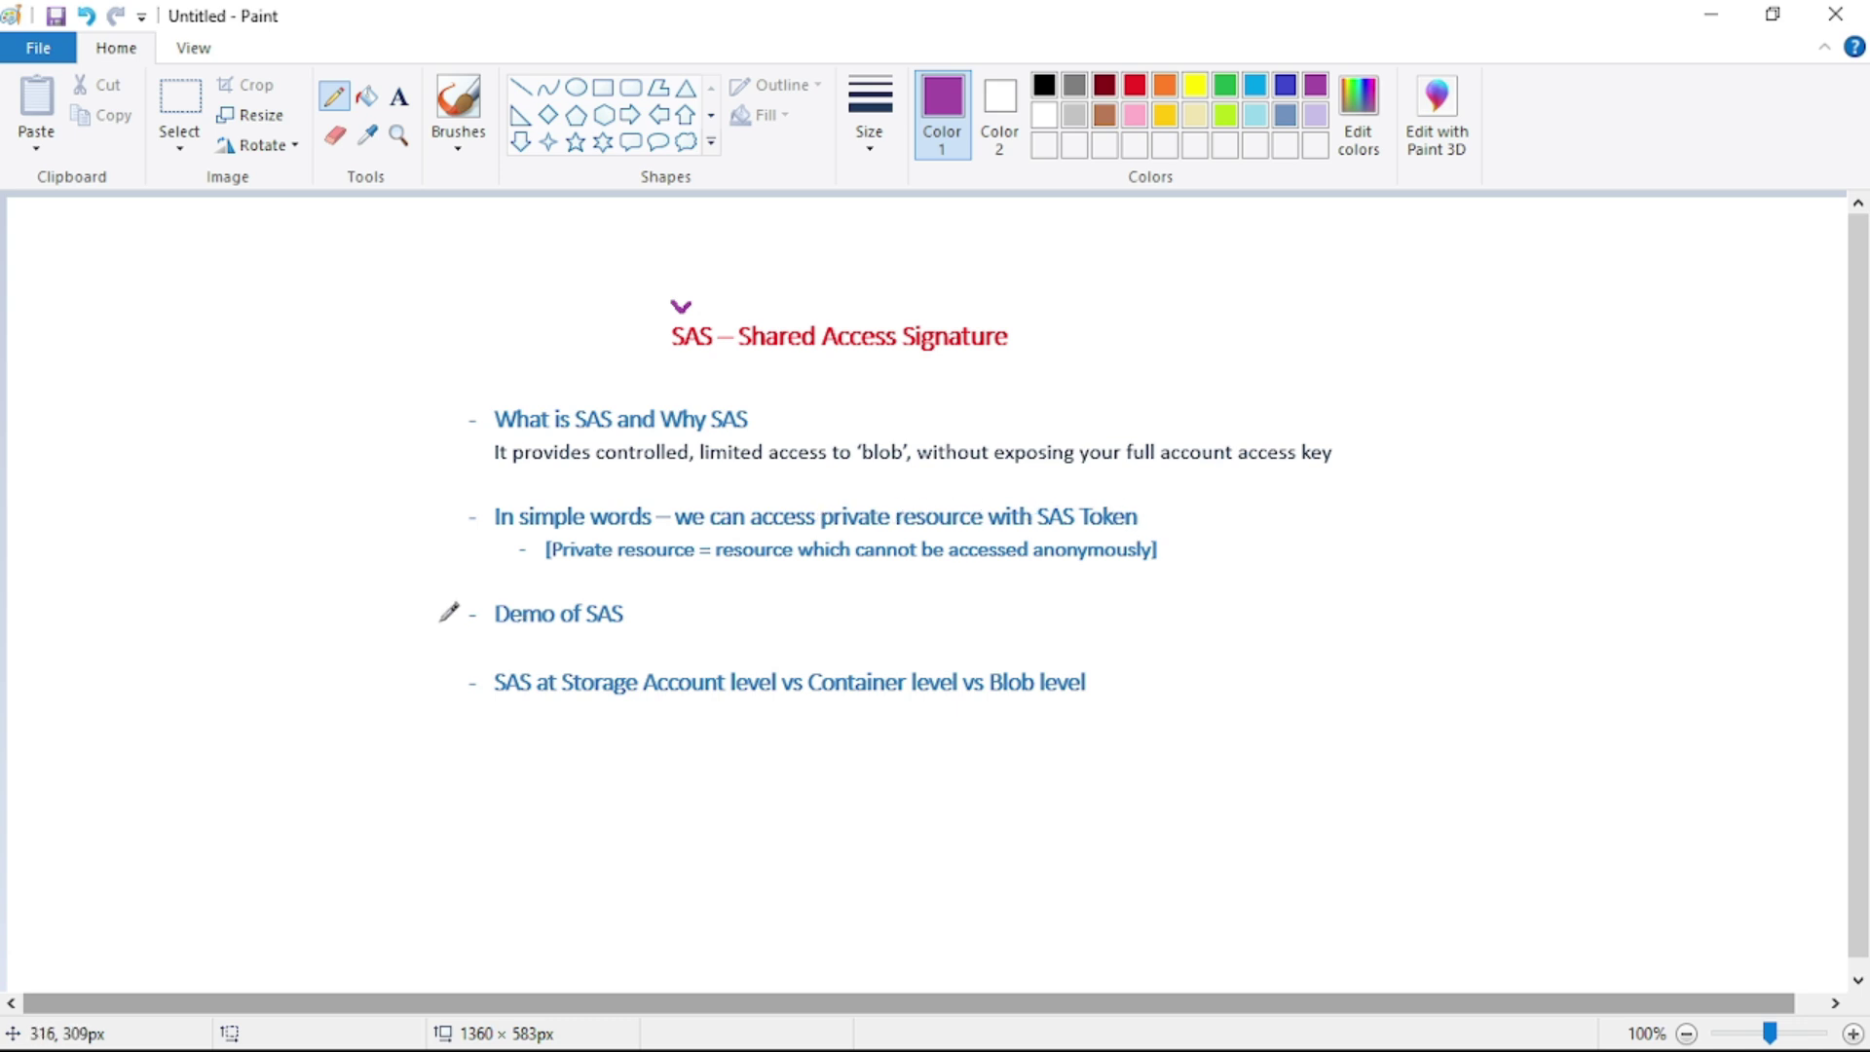
# Draw a purple check mark beside "Demo of SAS" in Paint and return to Chrome to review the blob error response.
pyautogui.moveTo(421, 608); pyautogui.dragTo(548, 611)
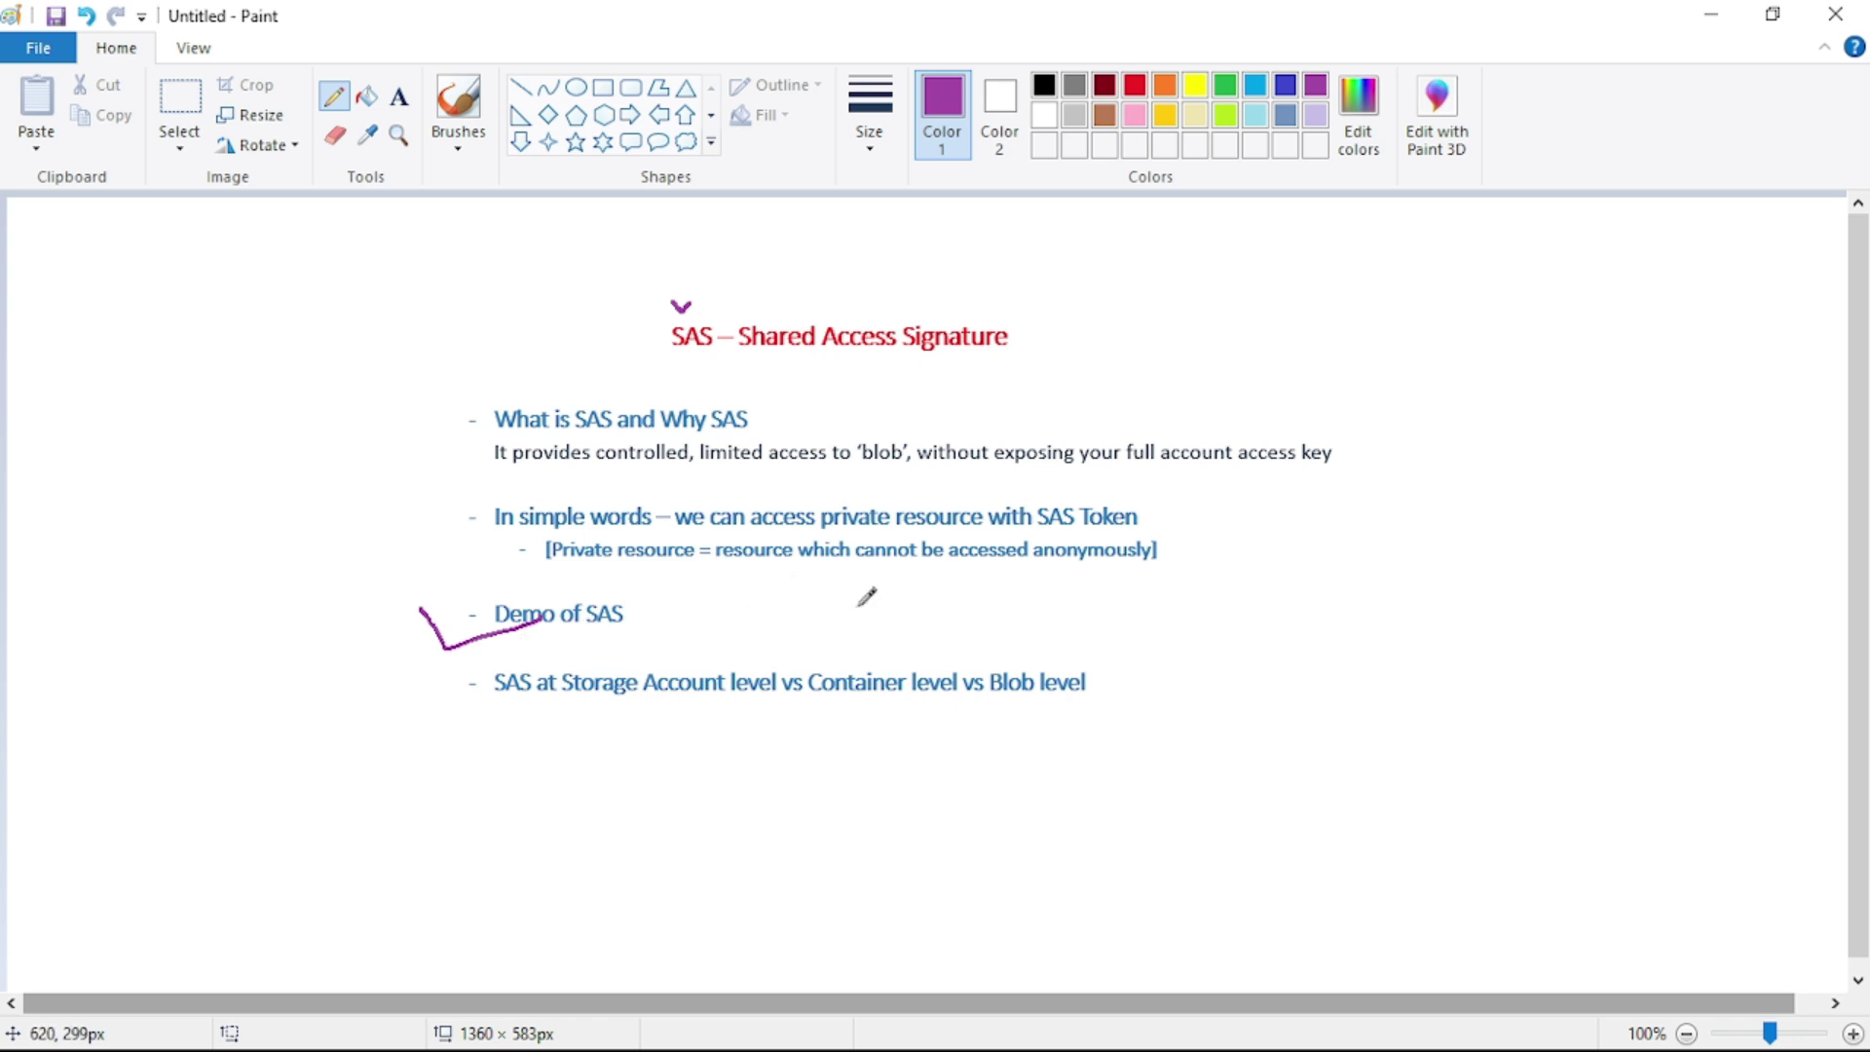
pyautogui.hotkey('alt', 'Tab')
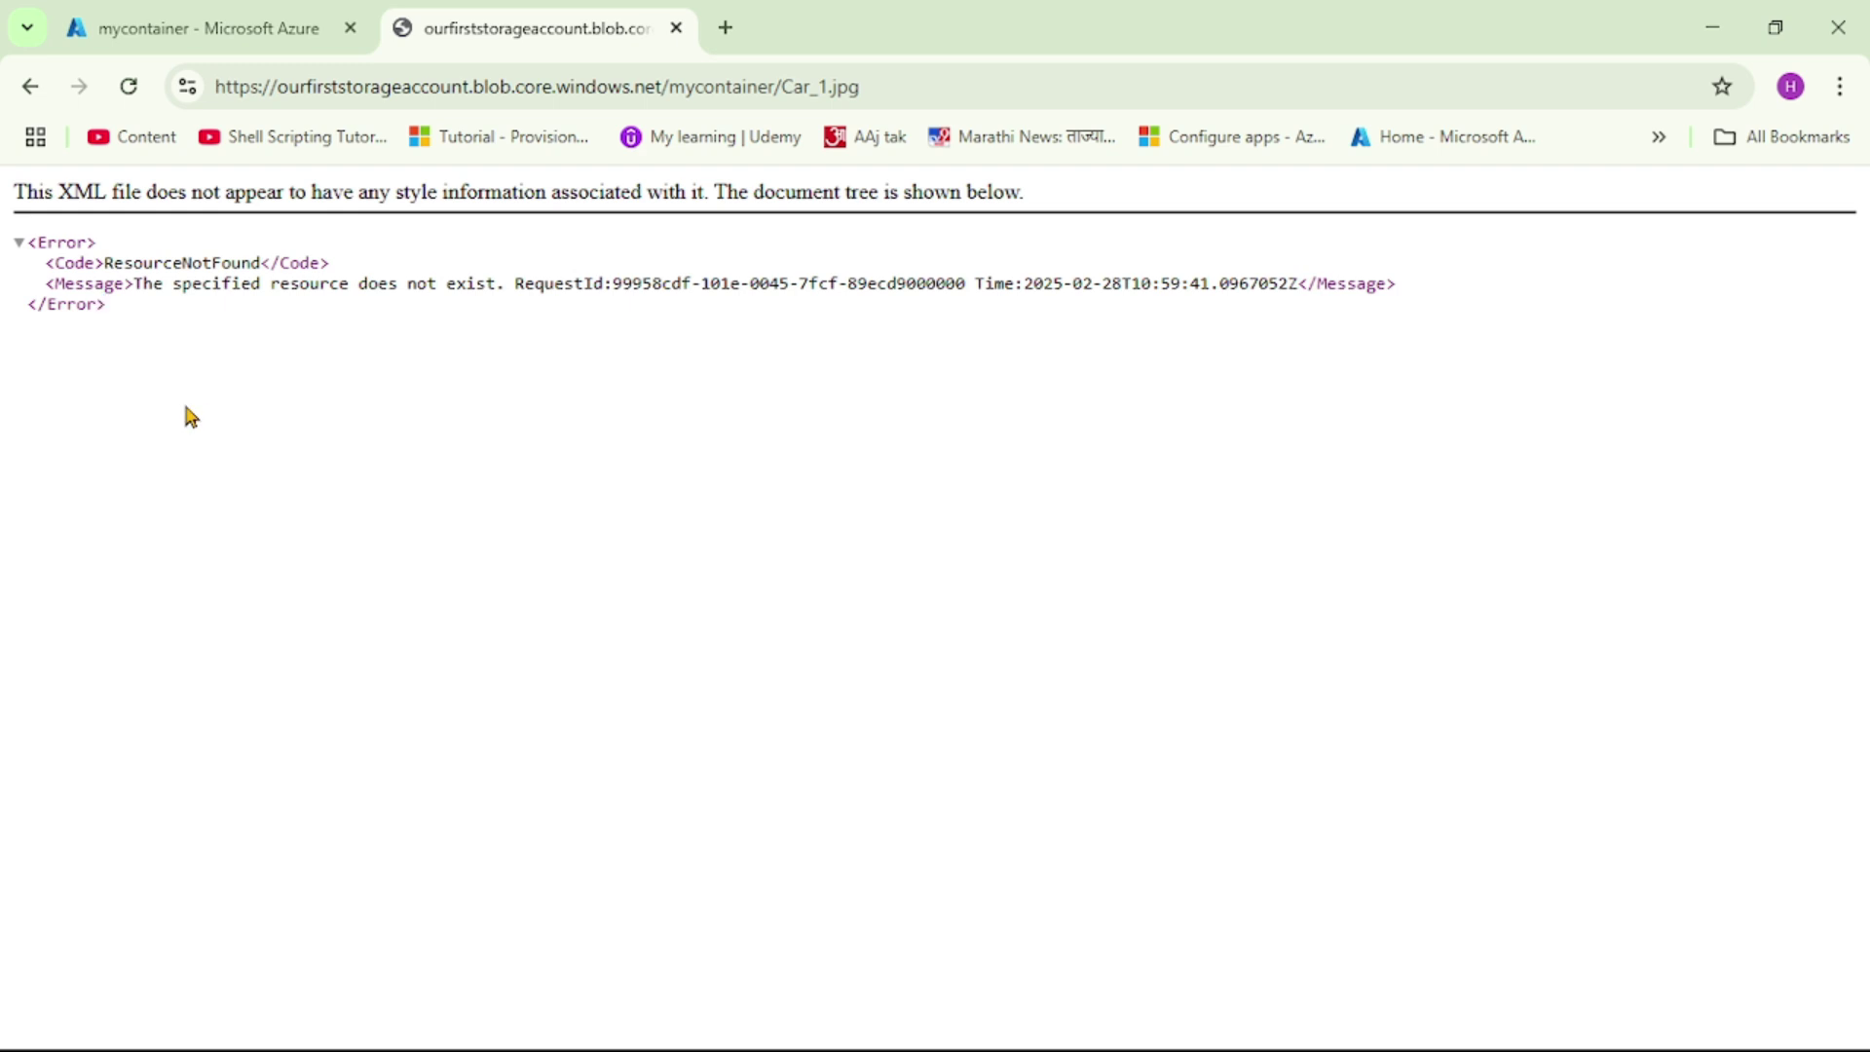
pyautogui.moveTo(167, 319); pyautogui.dragTo(6, 249)
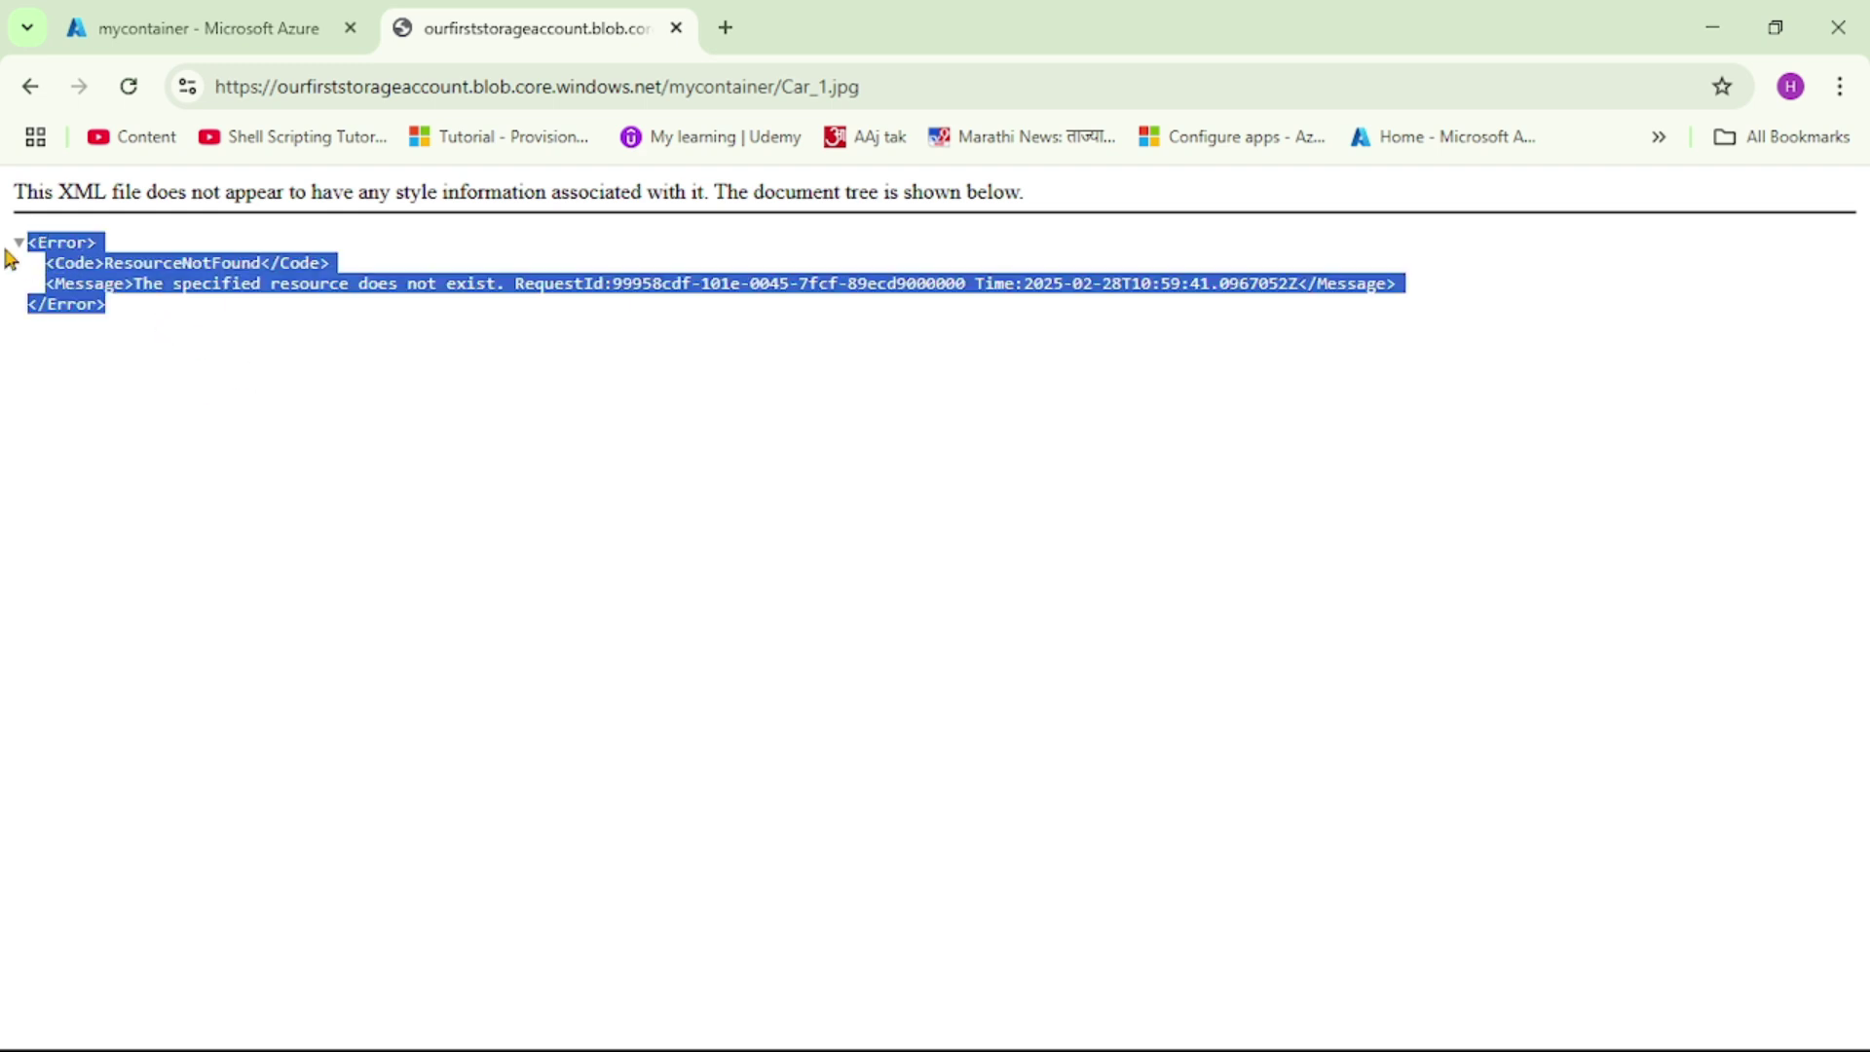
pyautogui.click(6, 249)
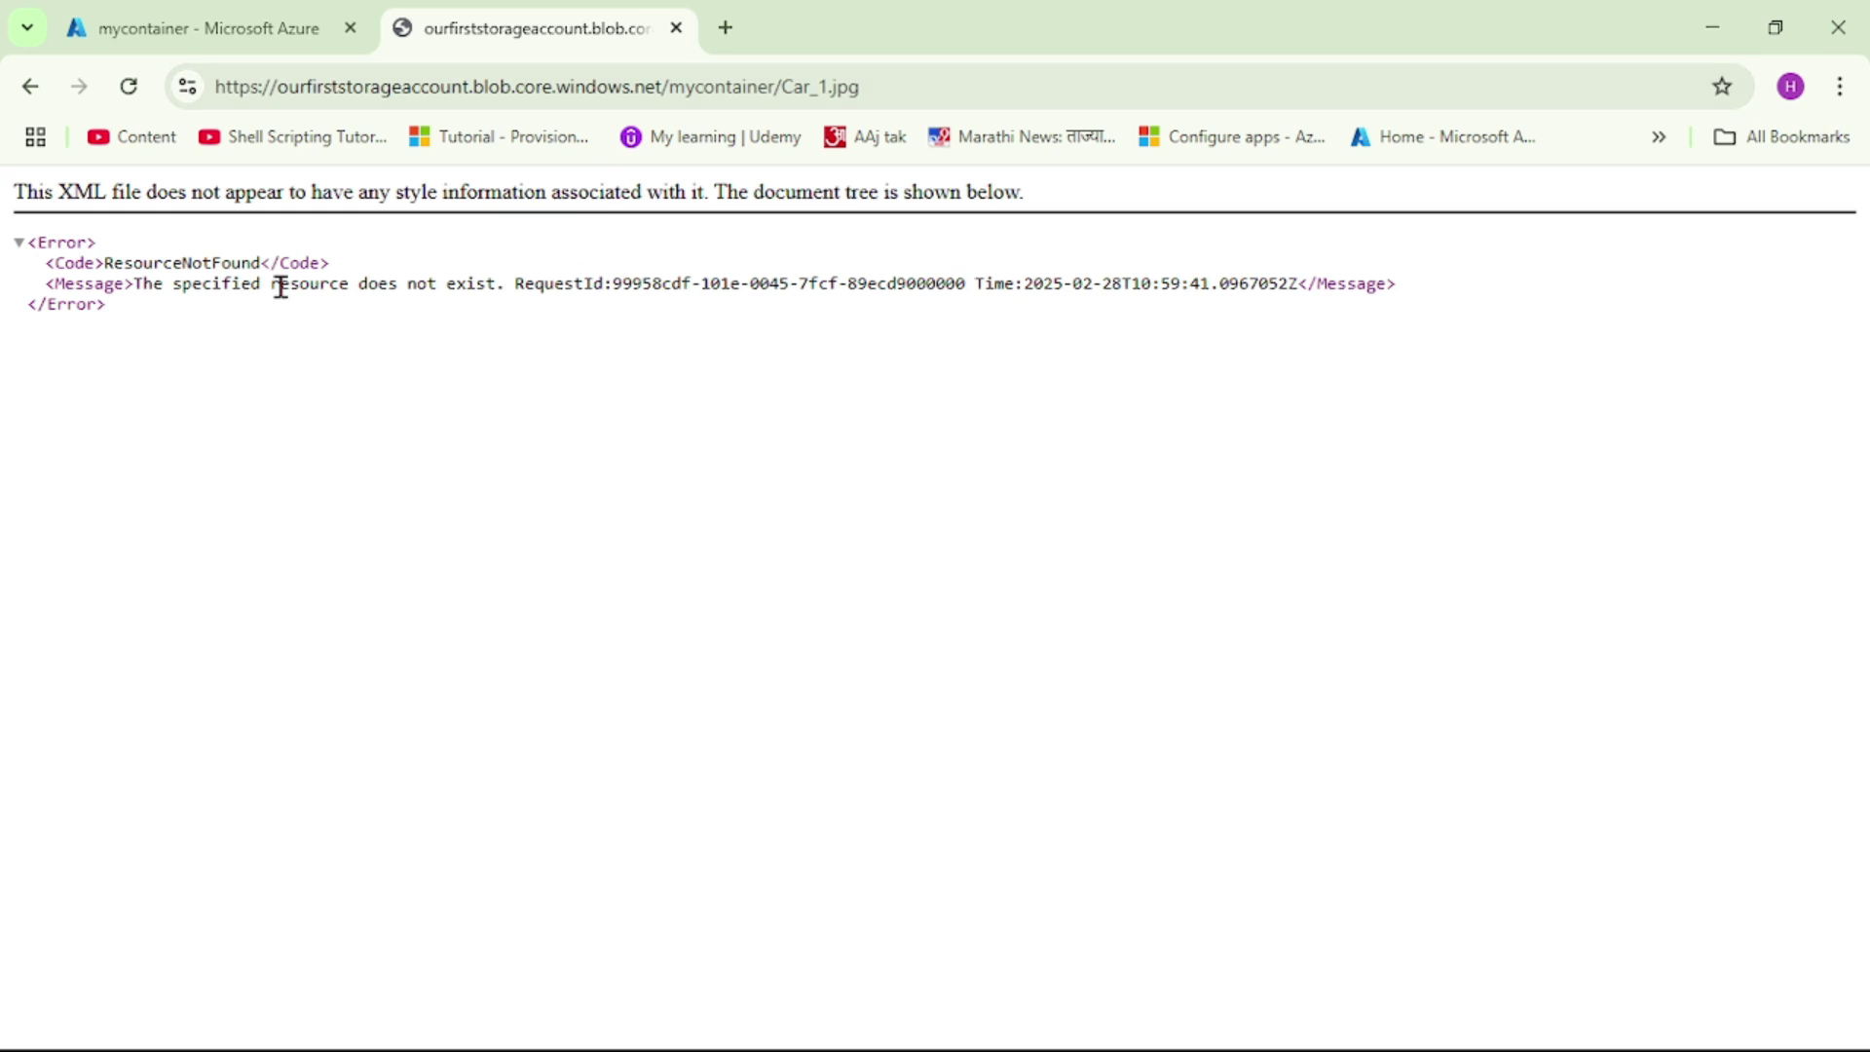
# Go back from mycontainer to ourfirststorageaccount in the Azure portal and open its shared access signature settings.
pyautogui.click(185, 29)
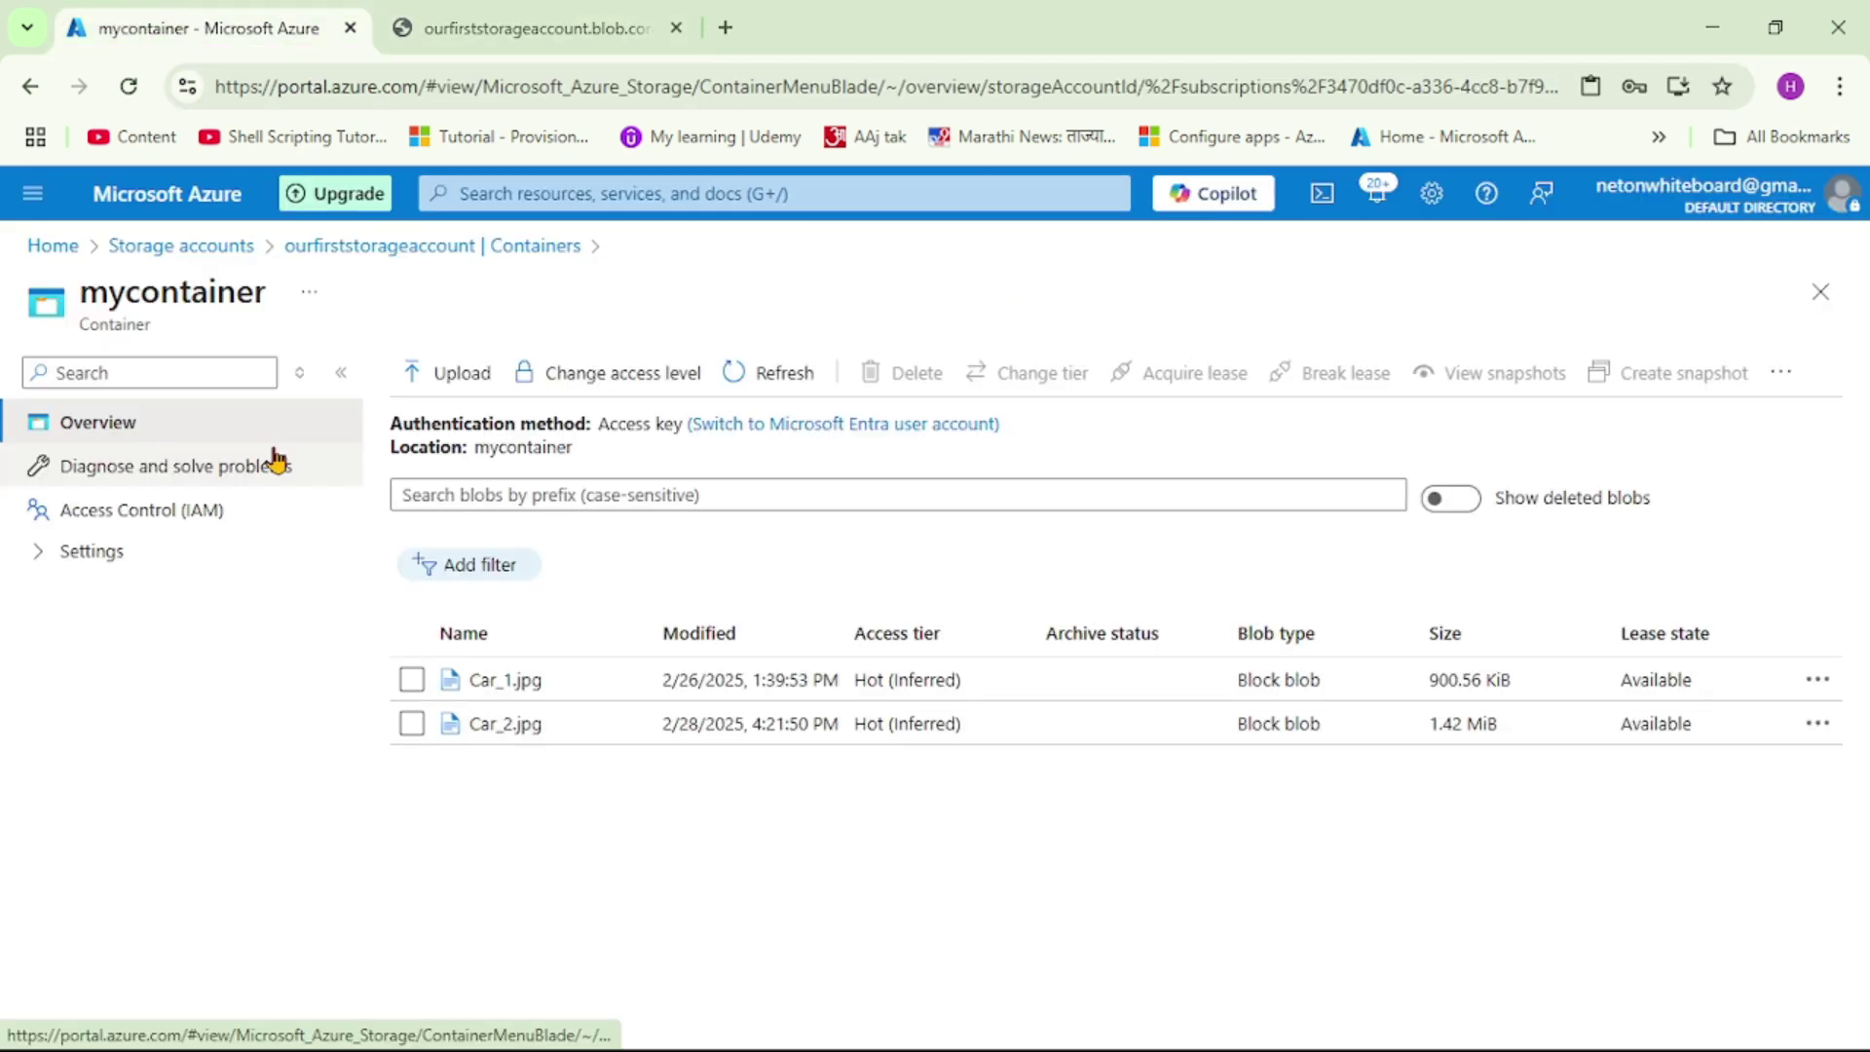
pyautogui.click(378, 249)
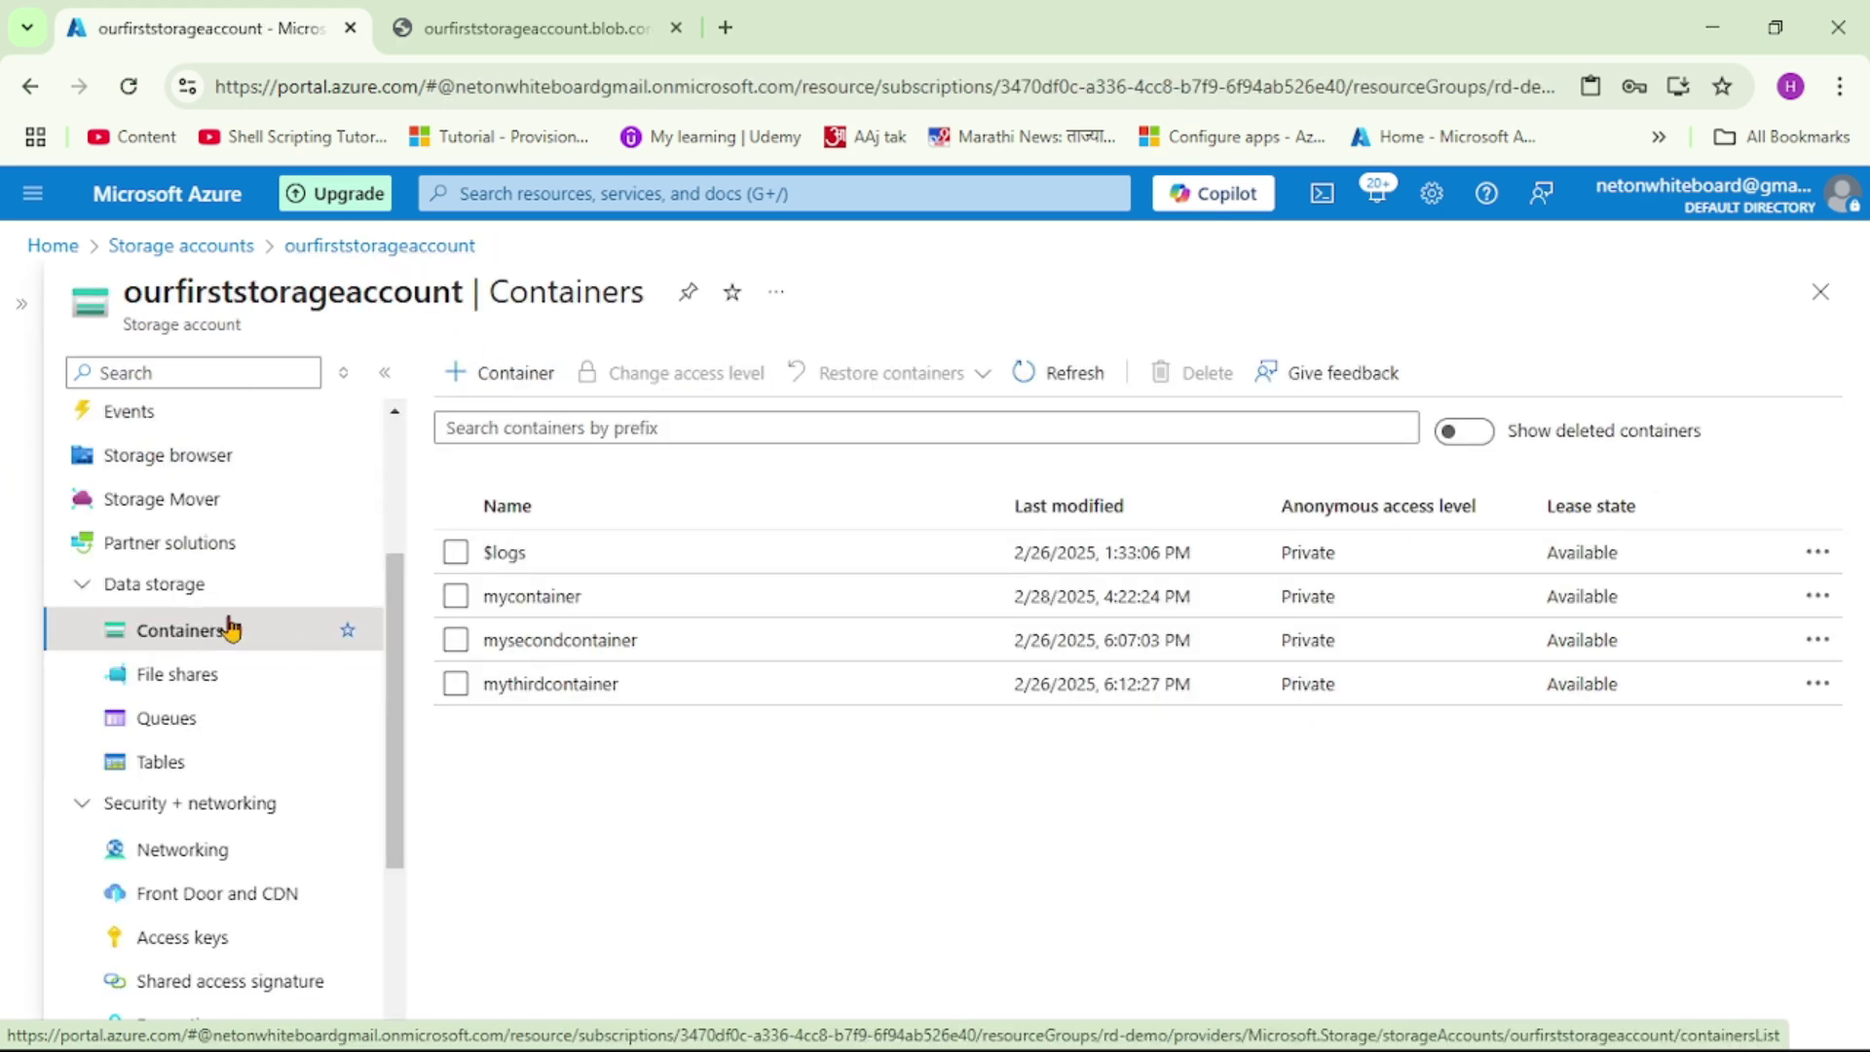
pyautogui.scroll(-2, 230, 623)
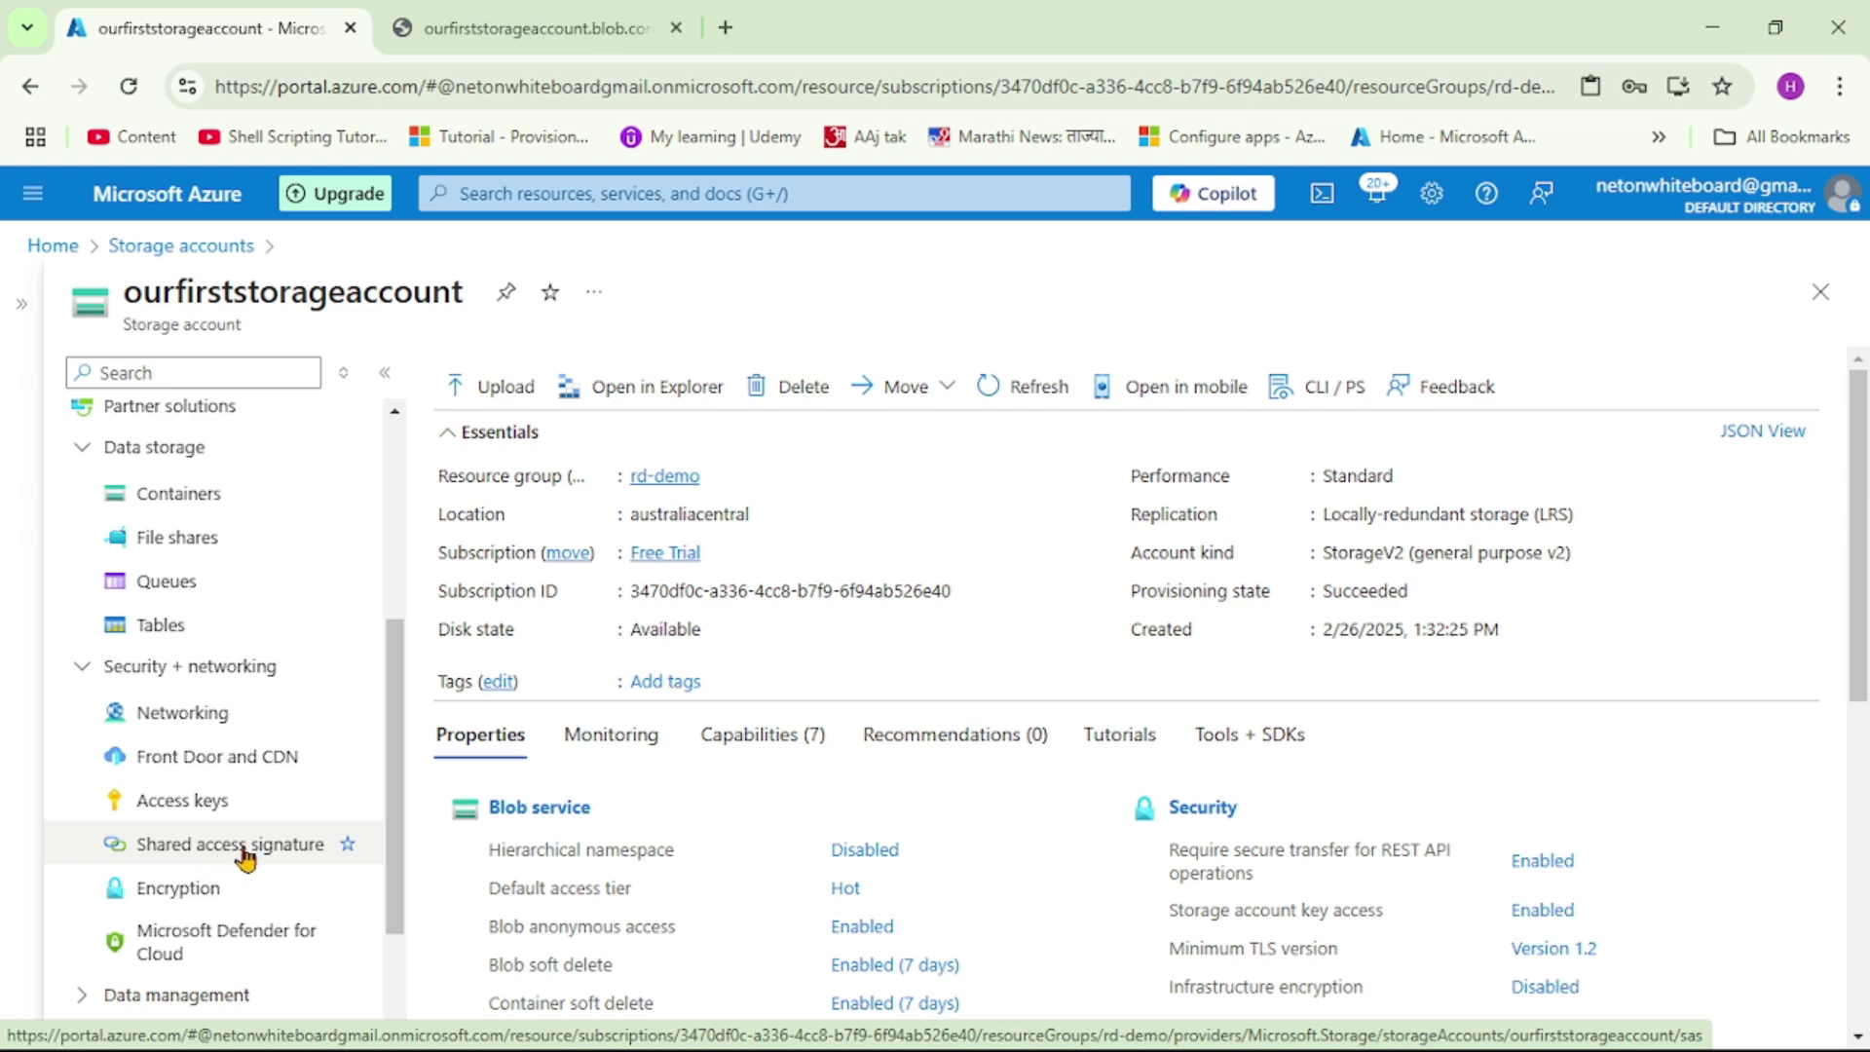
pyautogui.click(241, 845)
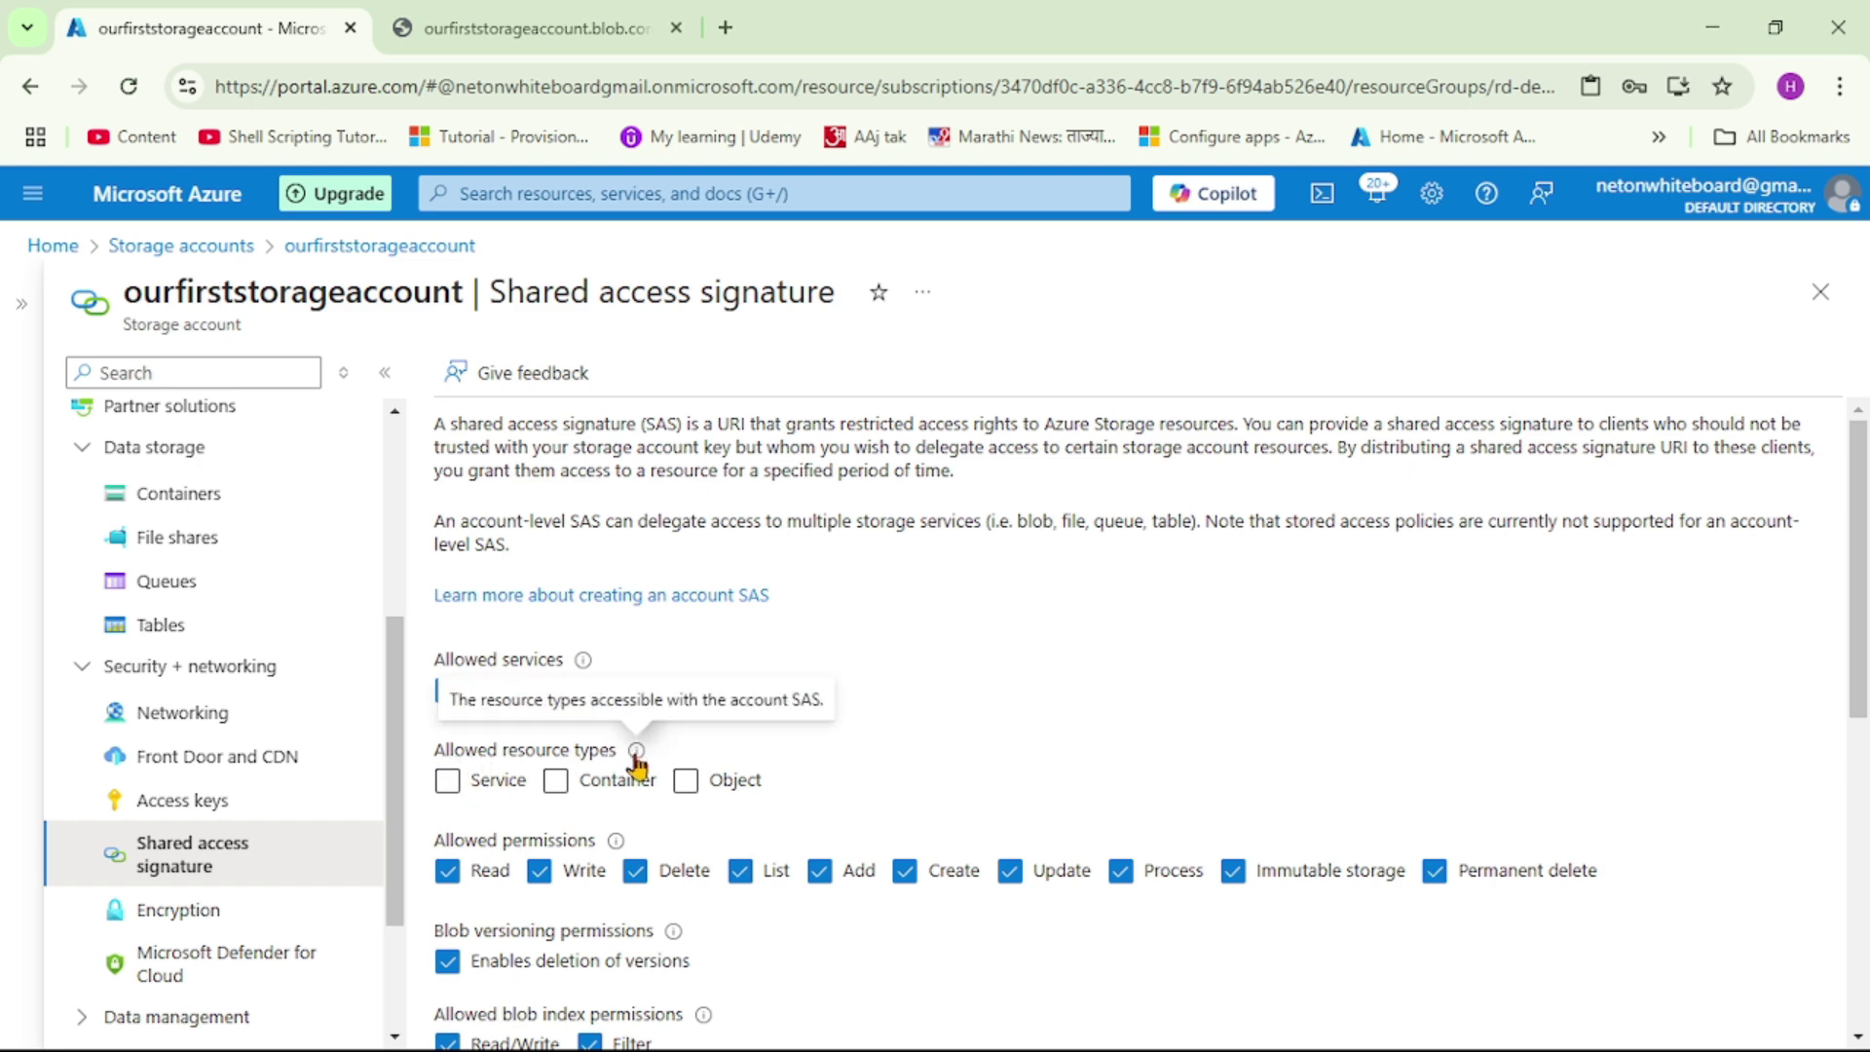
# Allow the Service, Container and Object resource types for the account-level shared access signature.
pyautogui.click(448, 781)
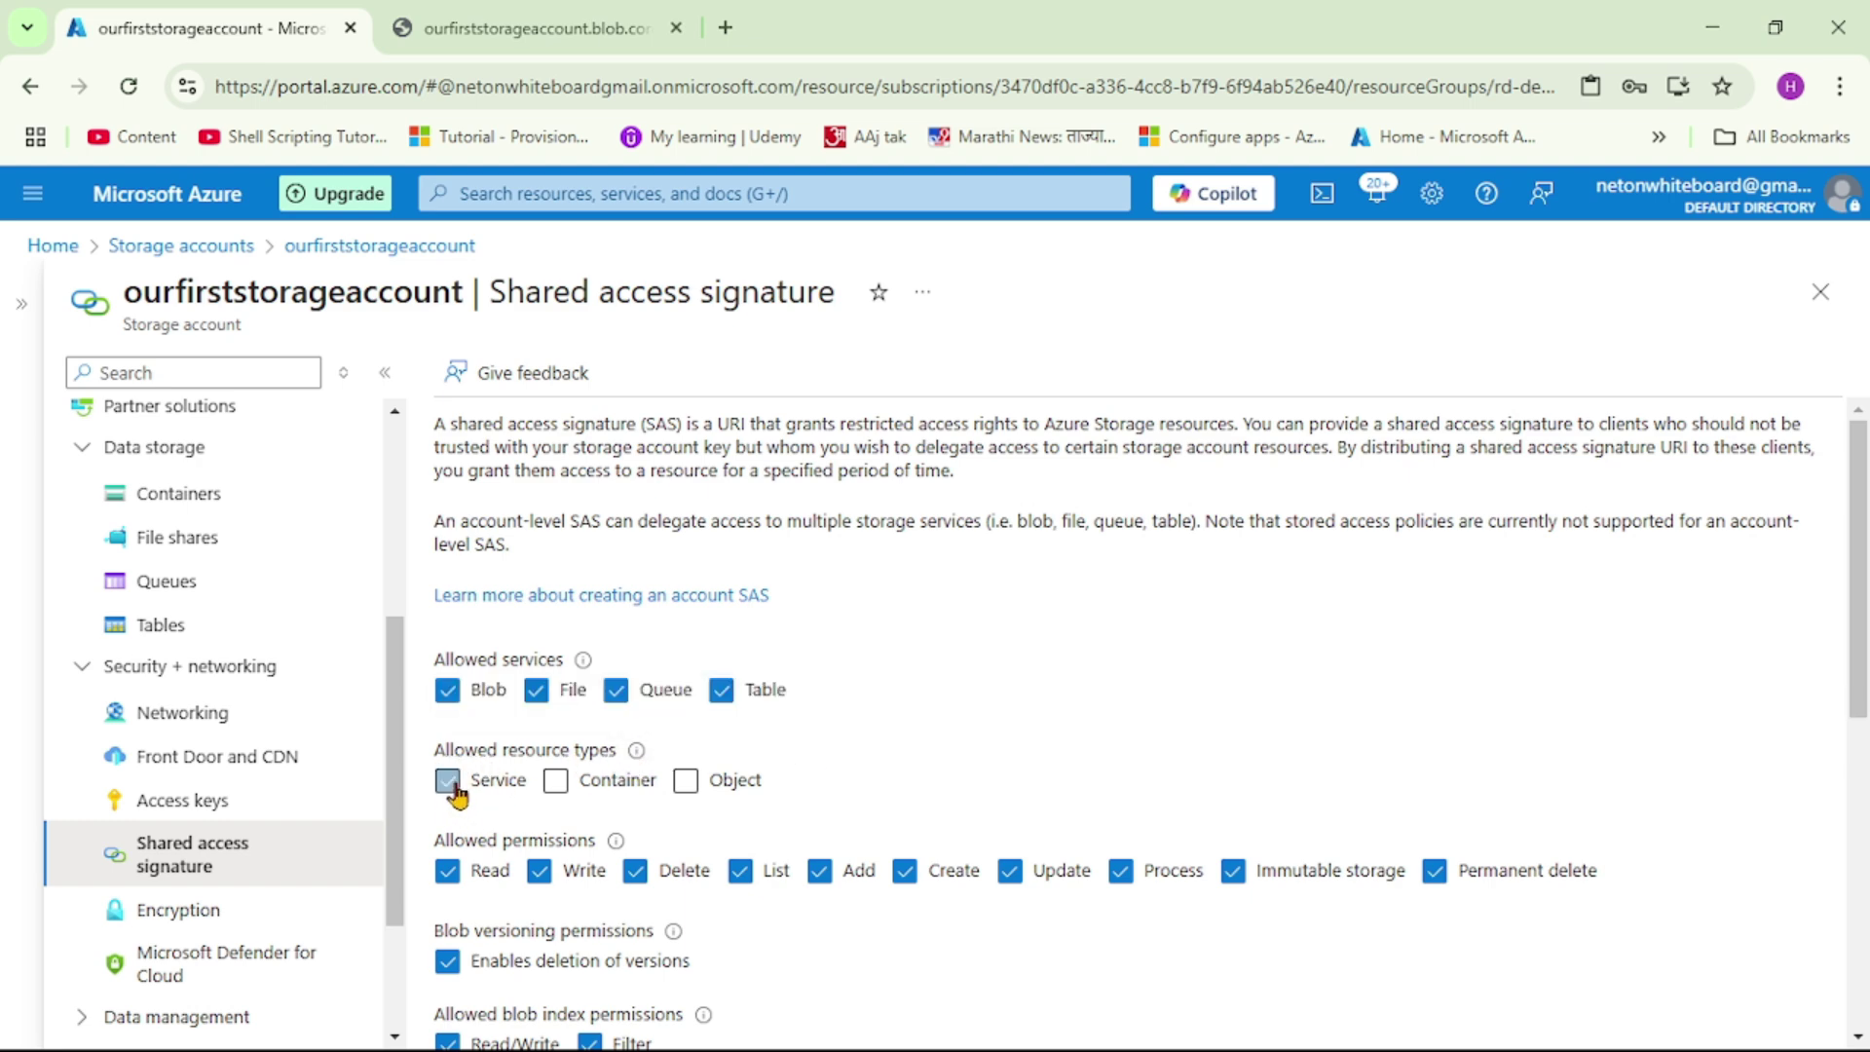
pyautogui.click(556, 783)
pyautogui.click(687, 781)
# Restrict the allowed permissions to Read and Write by clearing Delete, List, Add and all the remaining ones.
pyautogui.scroll(-3, 1240, 709)
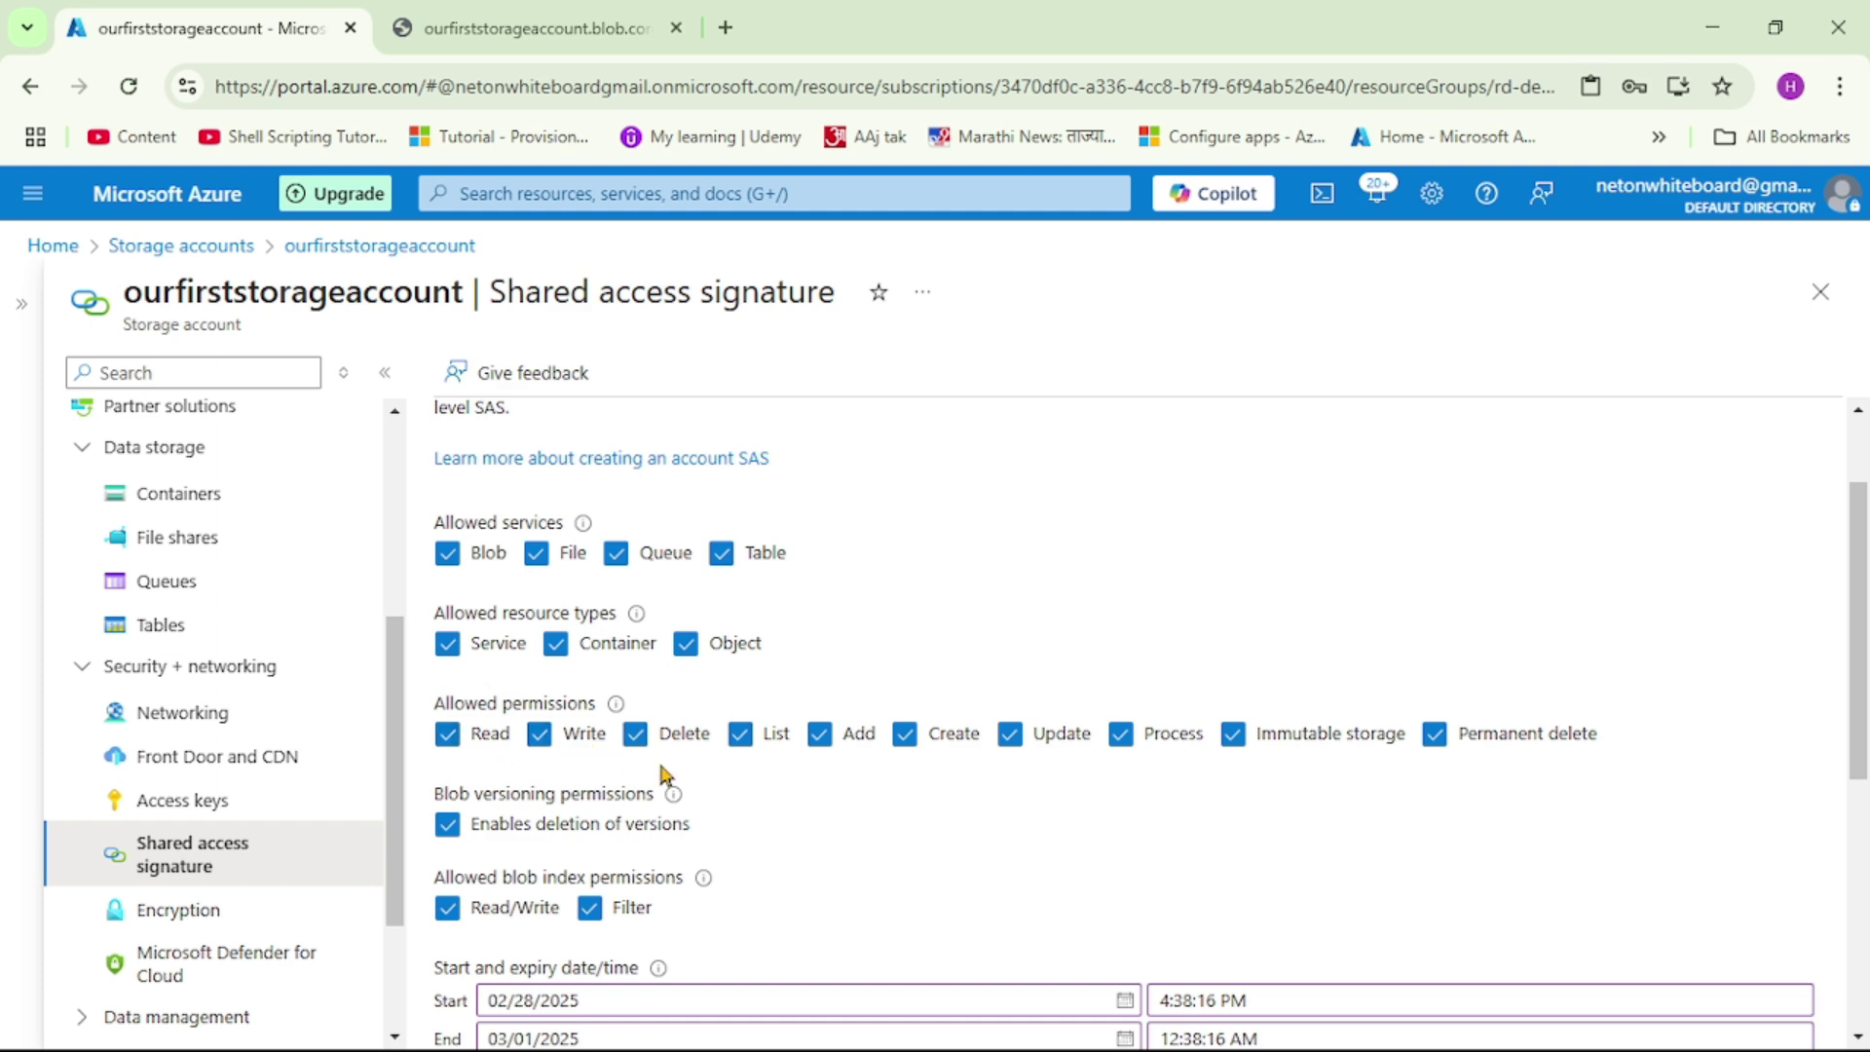
pyautogui.click(636, 735)
pyautogui.click(741, 736)
pyautogui.click(820, 735)
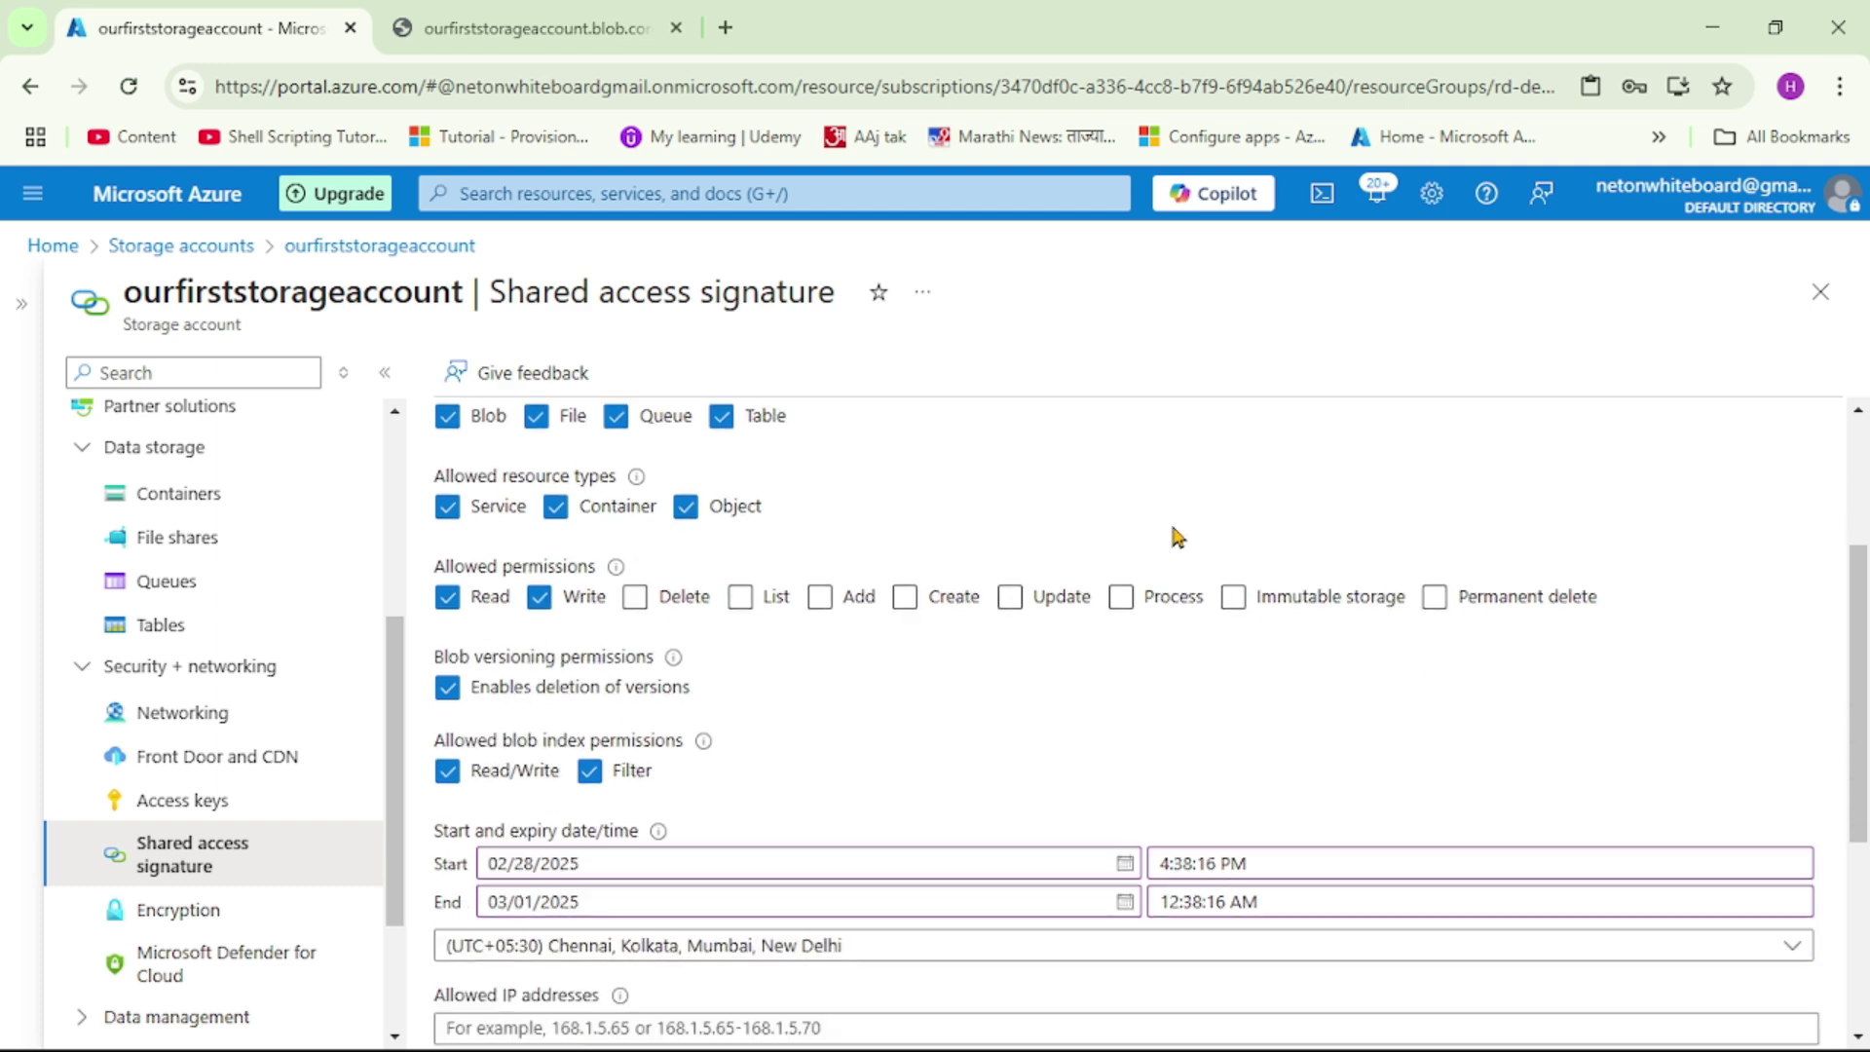
# Set the end time of the account SAS to 4:53:16 PM, reusing the start time with its minutes changed.
pyautogui.scroll(-2, 1176, 537)
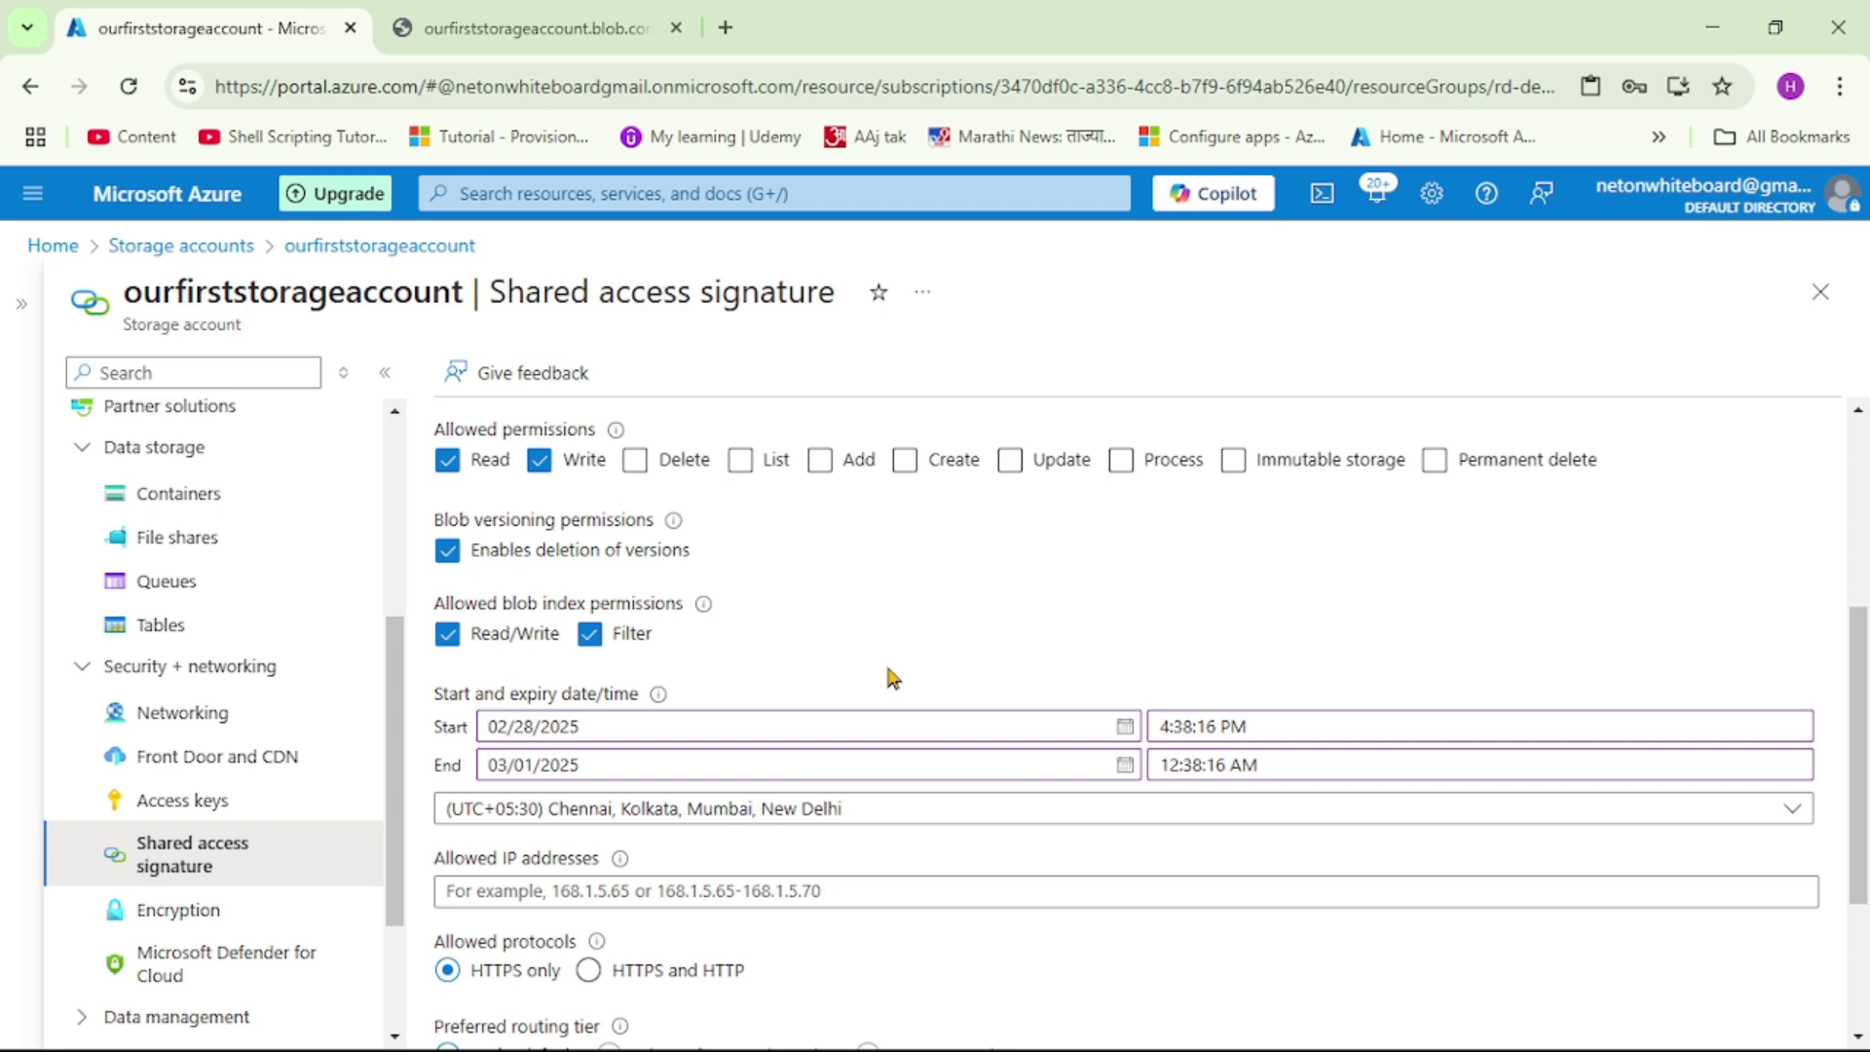
pyautogui.tripleClick(1276, 727)
pyautogui.hotkey('ctrl', 'c')
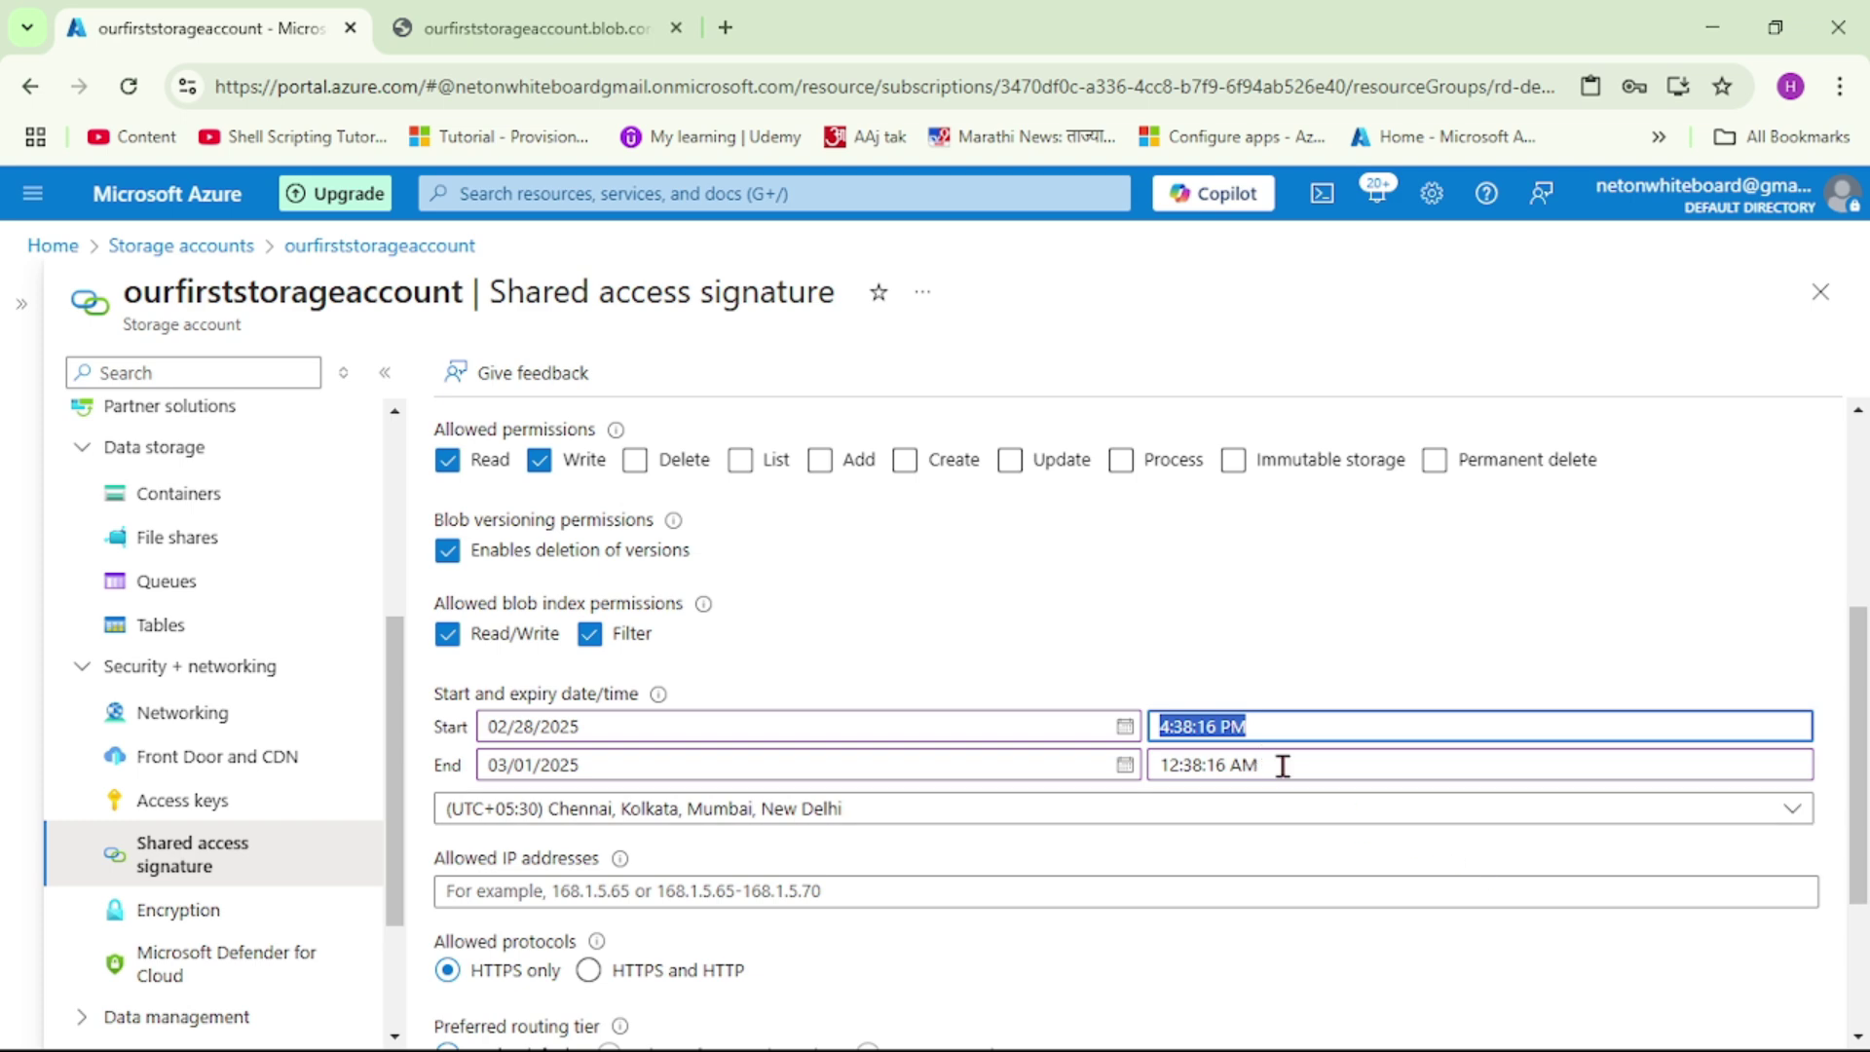
pyautogui.moveTo(1306, 764); pyautogui.dragTo(1079, 763)
pyautogui.hotkey('ctrl', 'v')
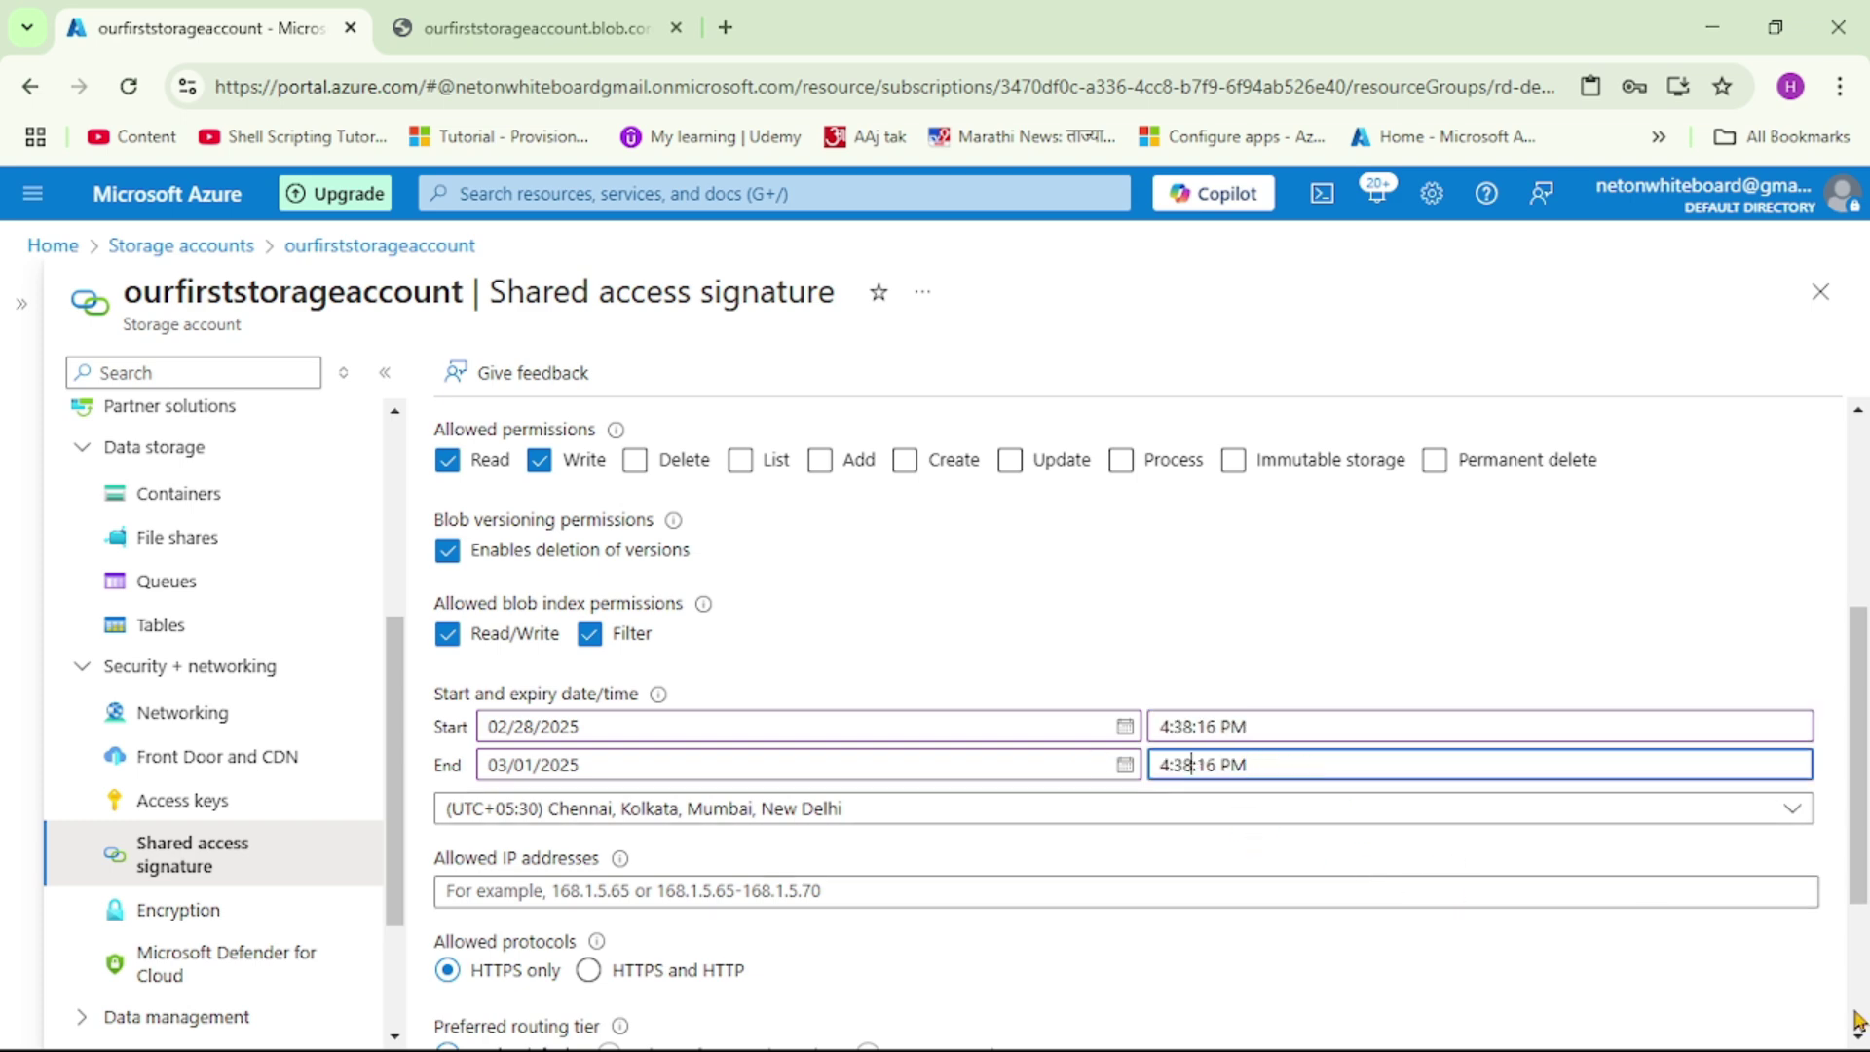
pyautogui.press('BackSpace')
pyautogui.press('BackSpace')
pyautogui.write('53')
# Generate the SAS and connection string for ourfirststorageaccount and copy the SAS token.
pyautogui.scroll(-3, 1181, 870)
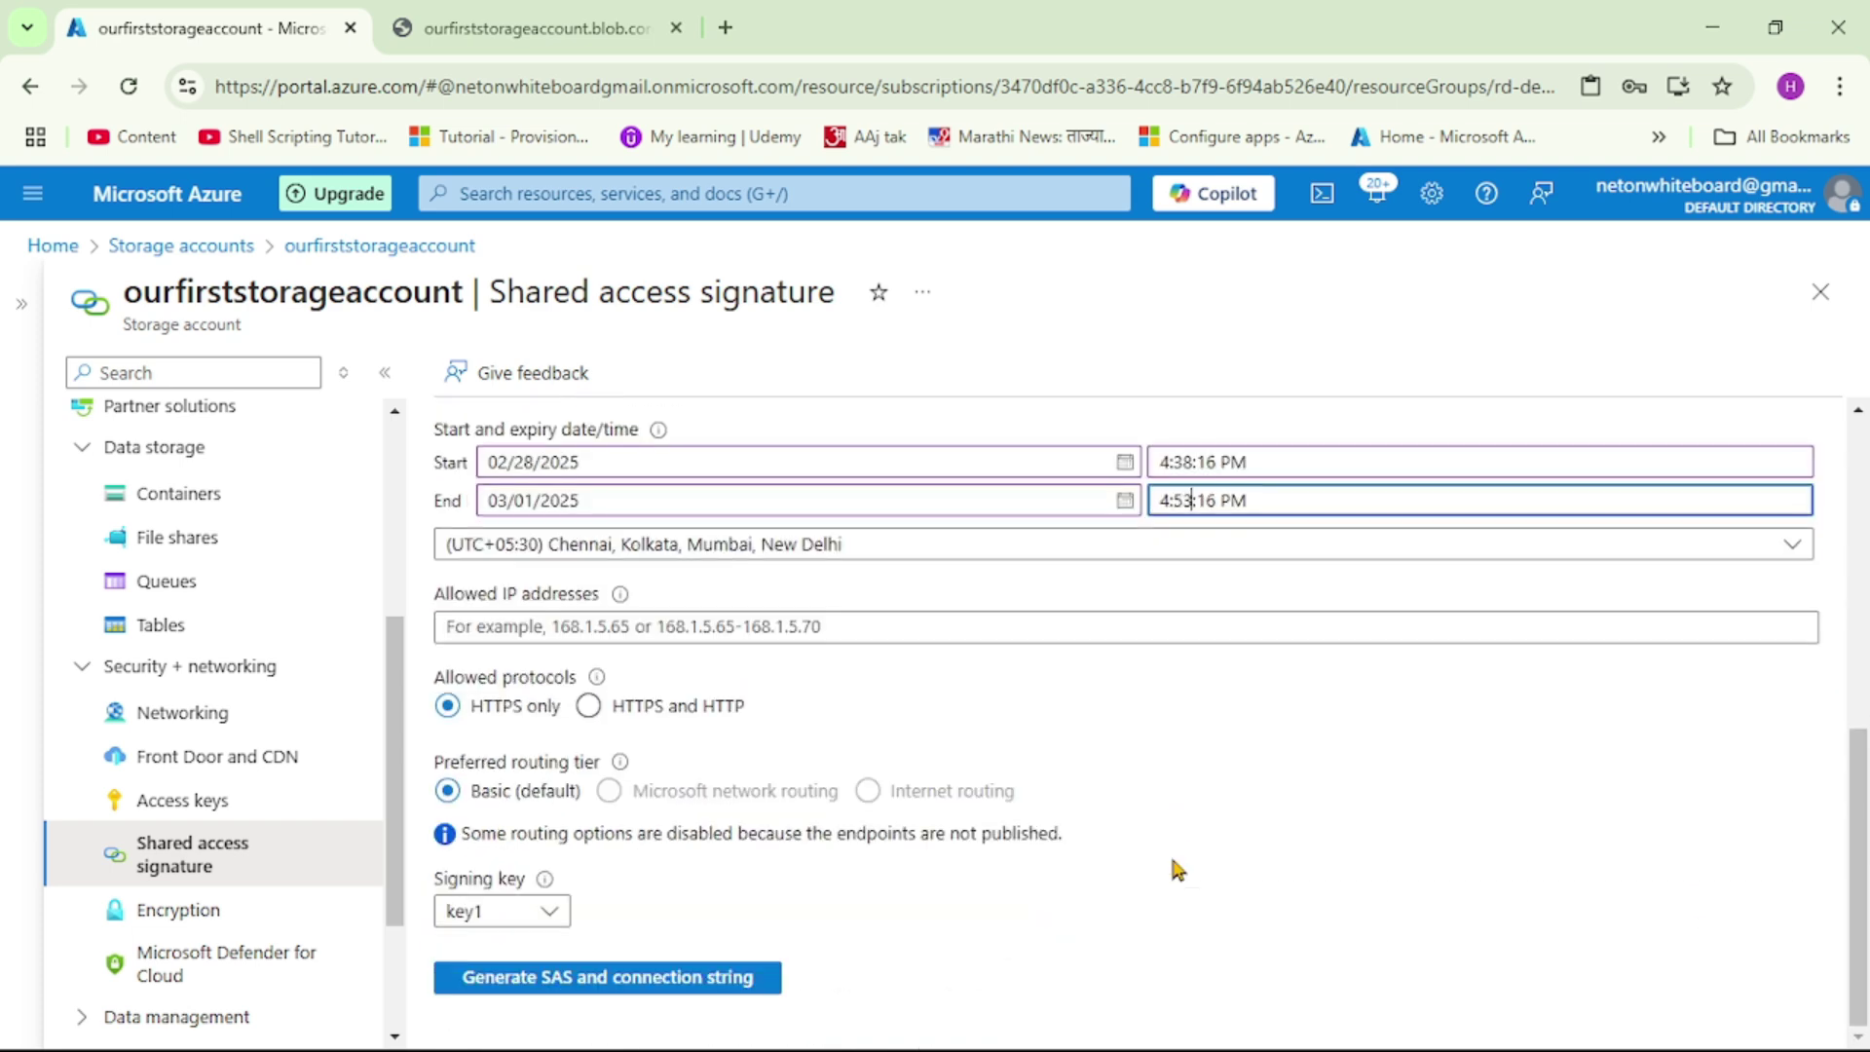
pyautogui.click(610, 985)
pyautogui.scroll(-6, 864, 801)
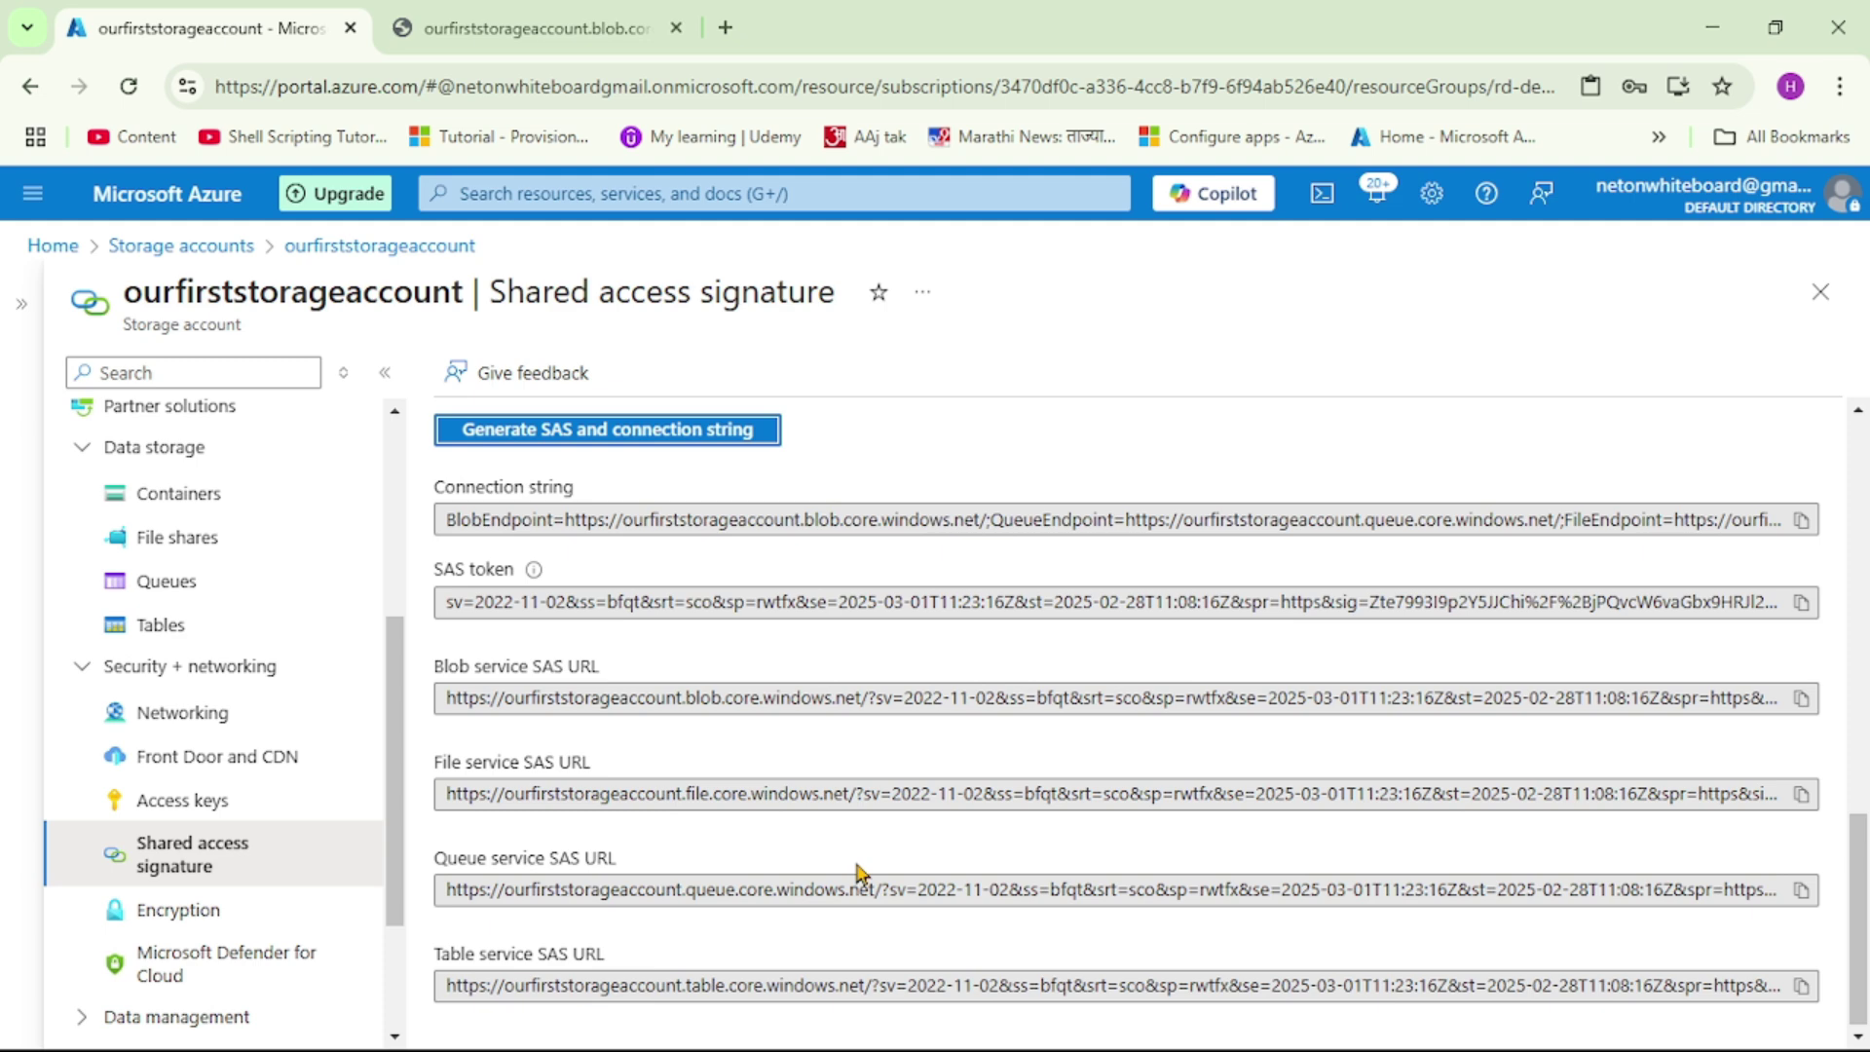
pyautogui.scroll(1, 618, 743)
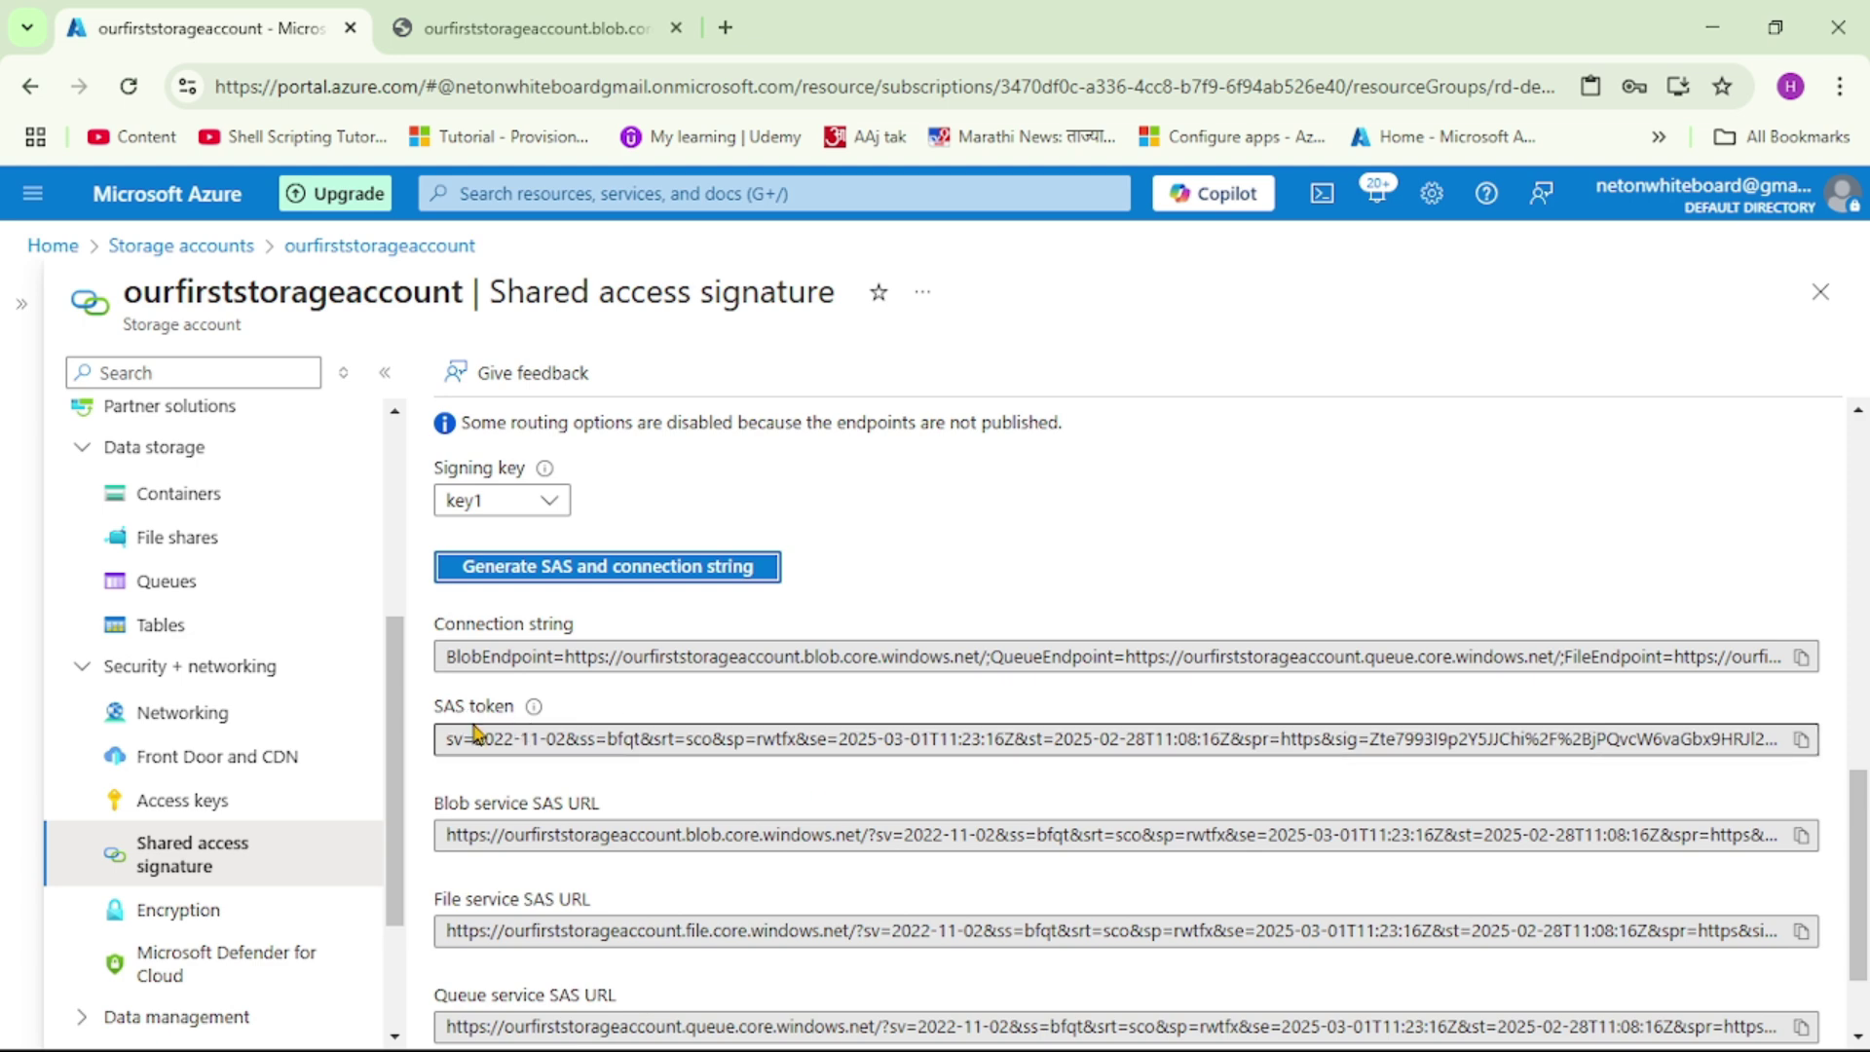
pyautogui.click(1800, 742)
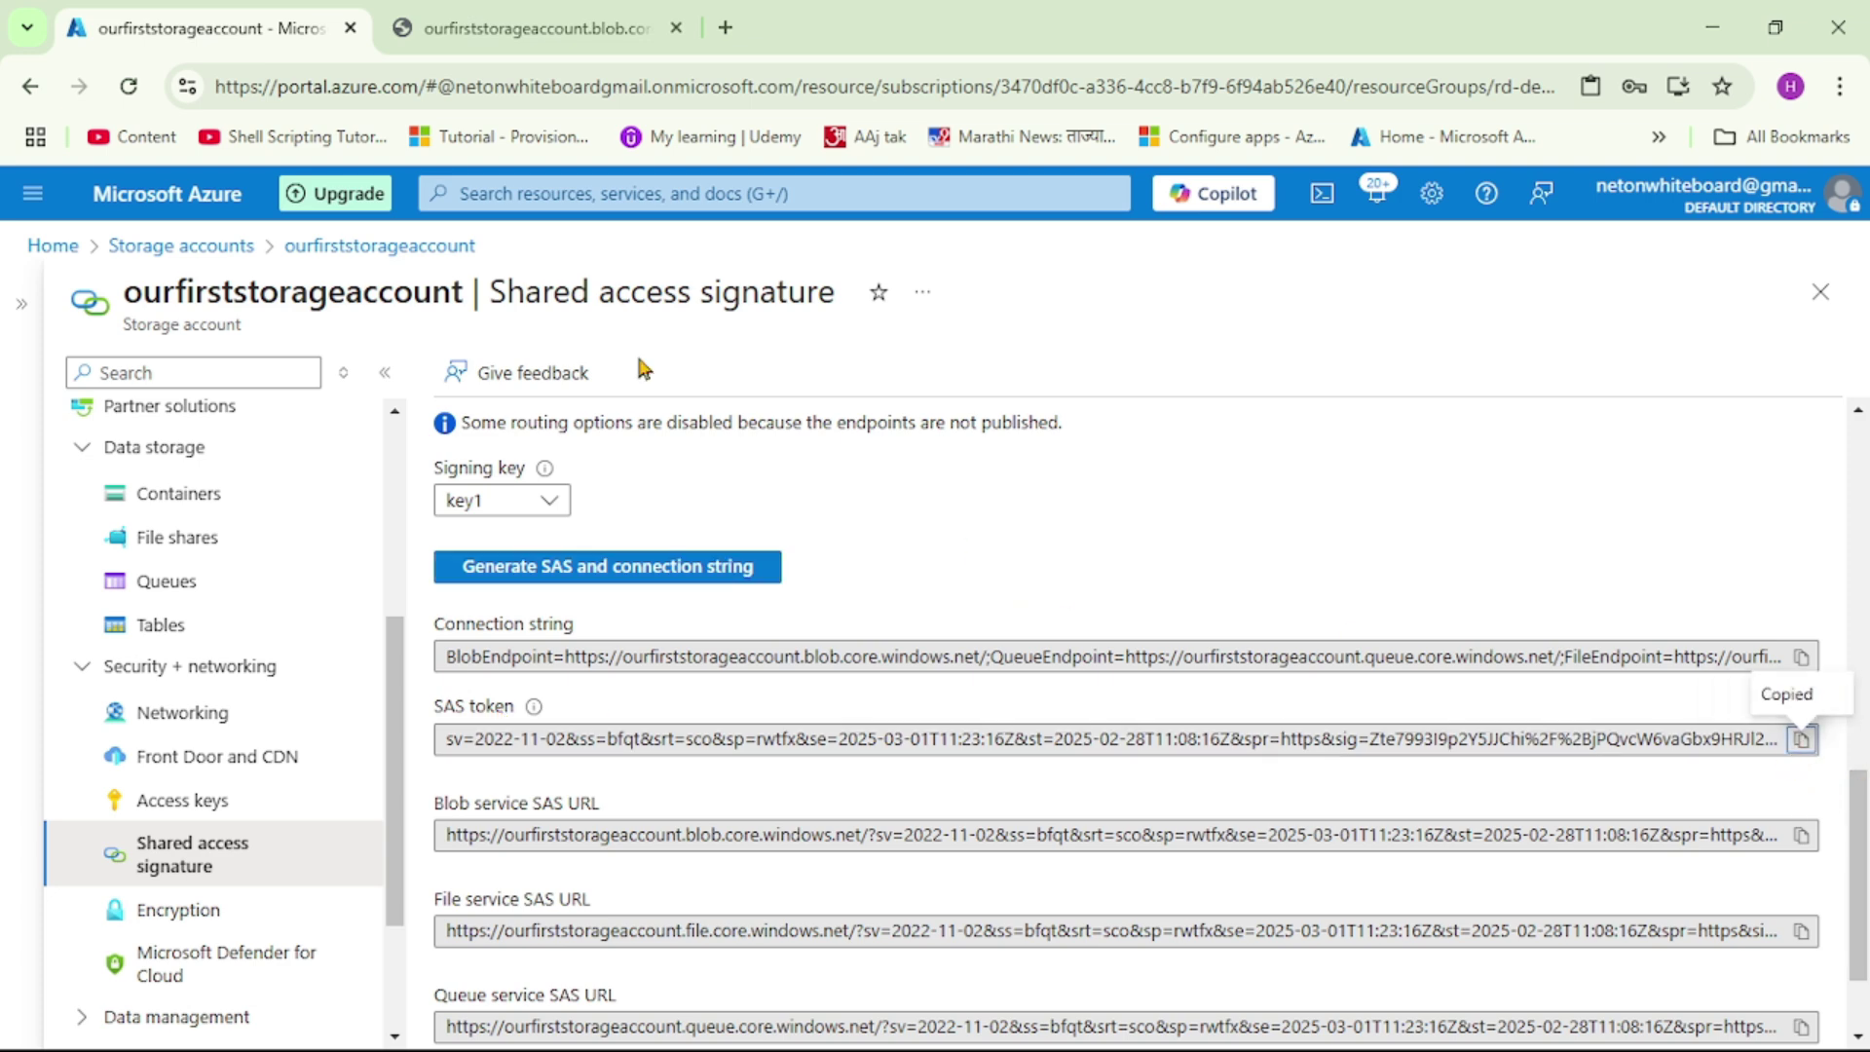
# Append "?" and the copied account SAS token to the Car_1.jpg blob URL and load the image.
pyautogui.click(514, 39)
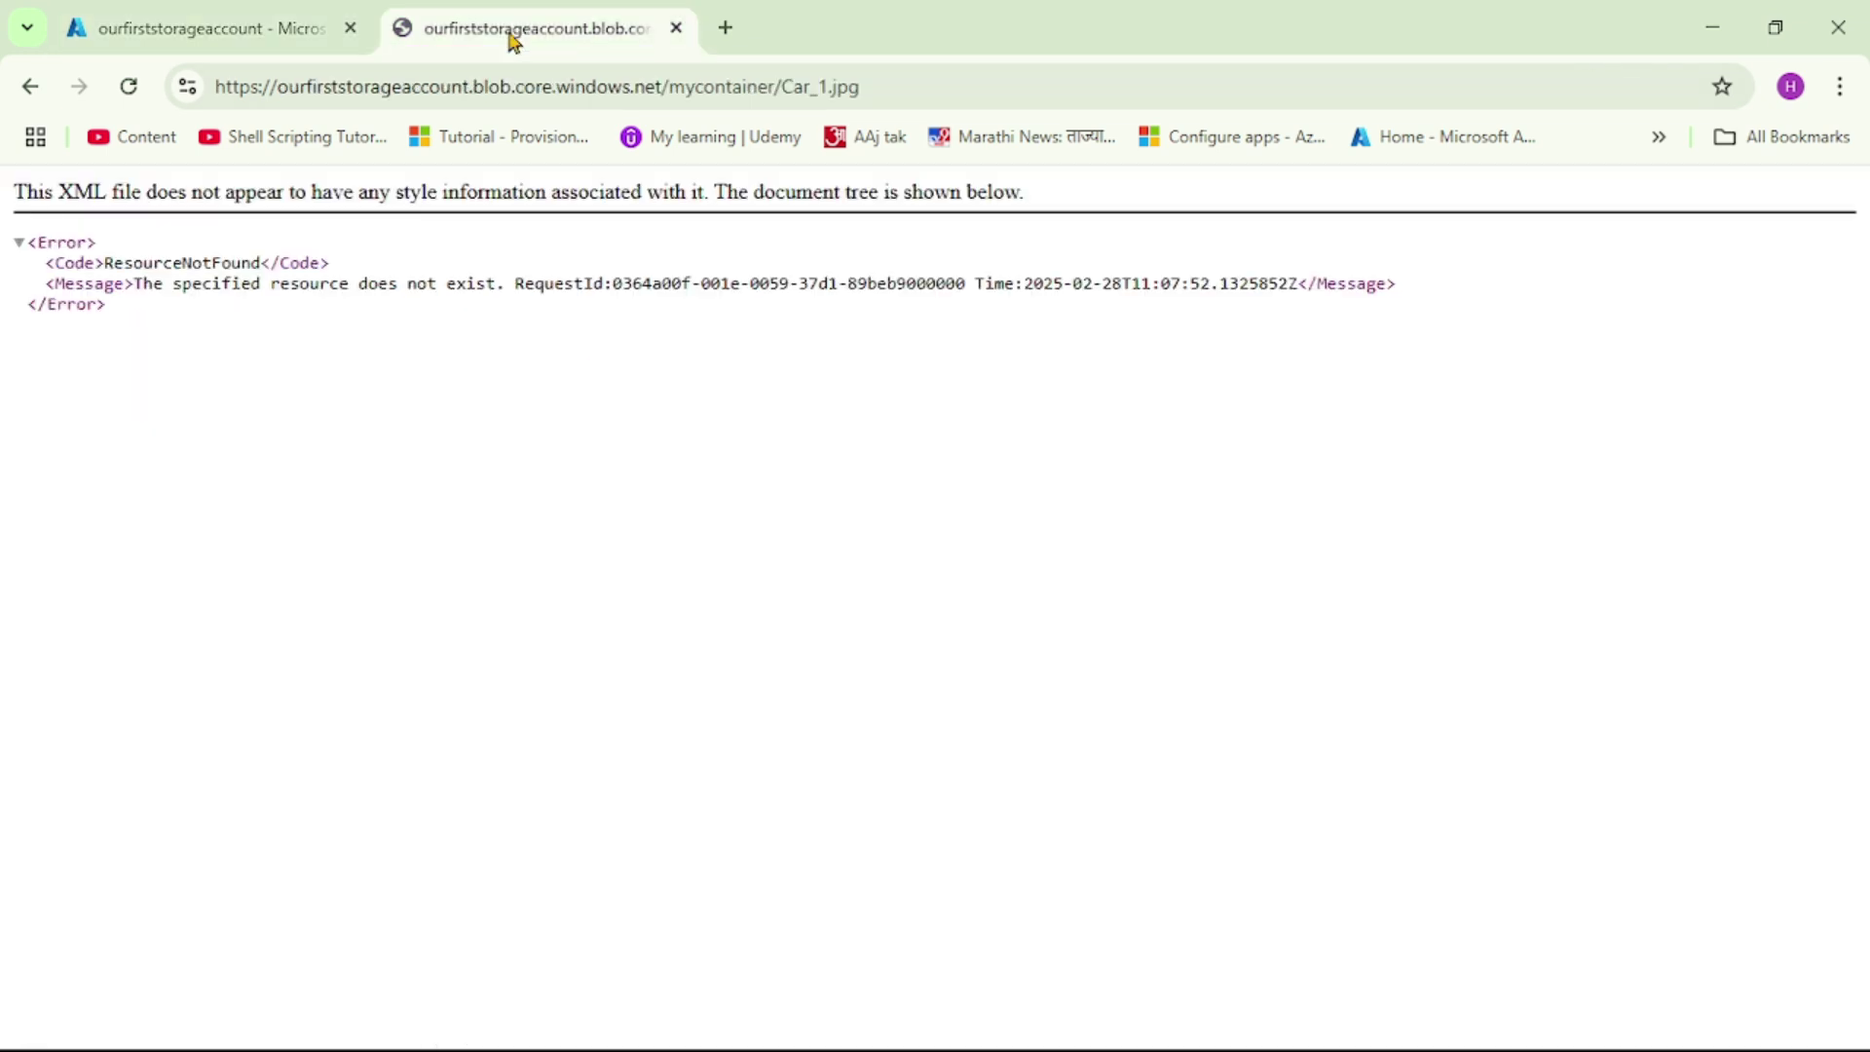
pyautogui.click(944, 82)
pyautogui.click(945, 82)
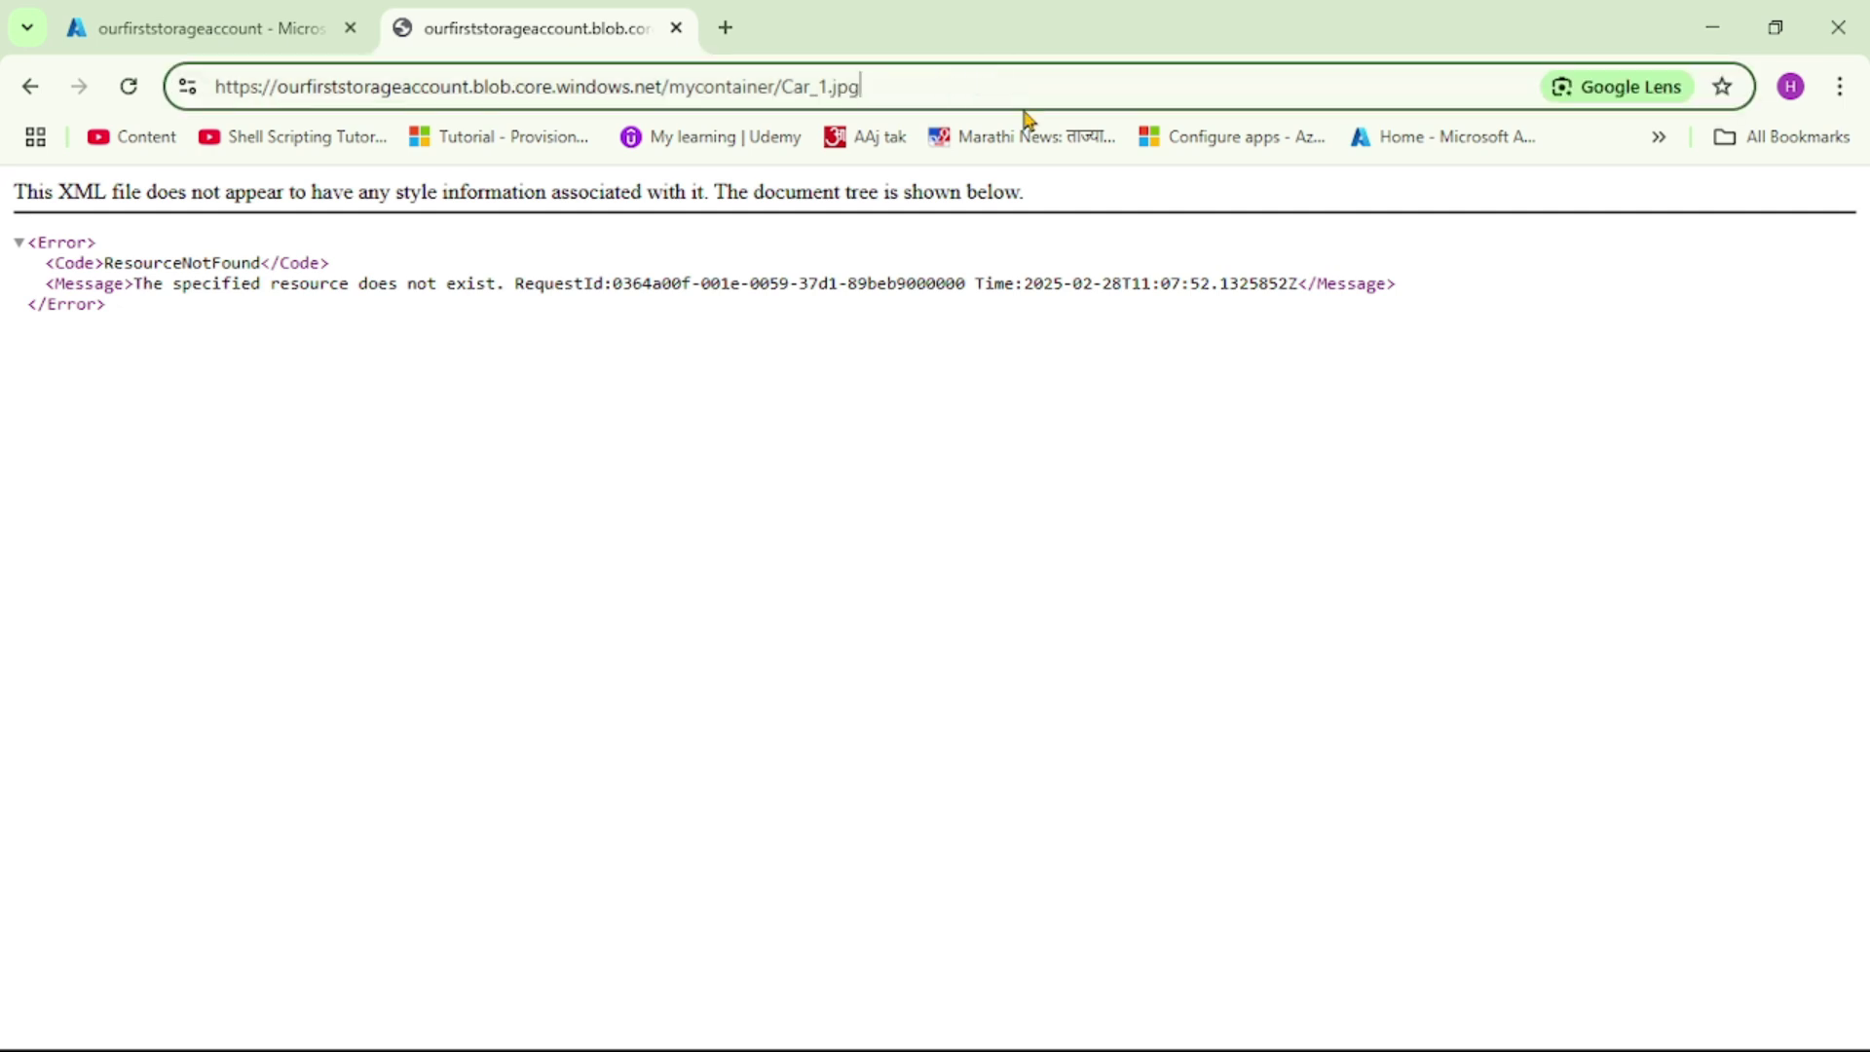
pyautogui.write('?')
pyautogui.press('Delete')
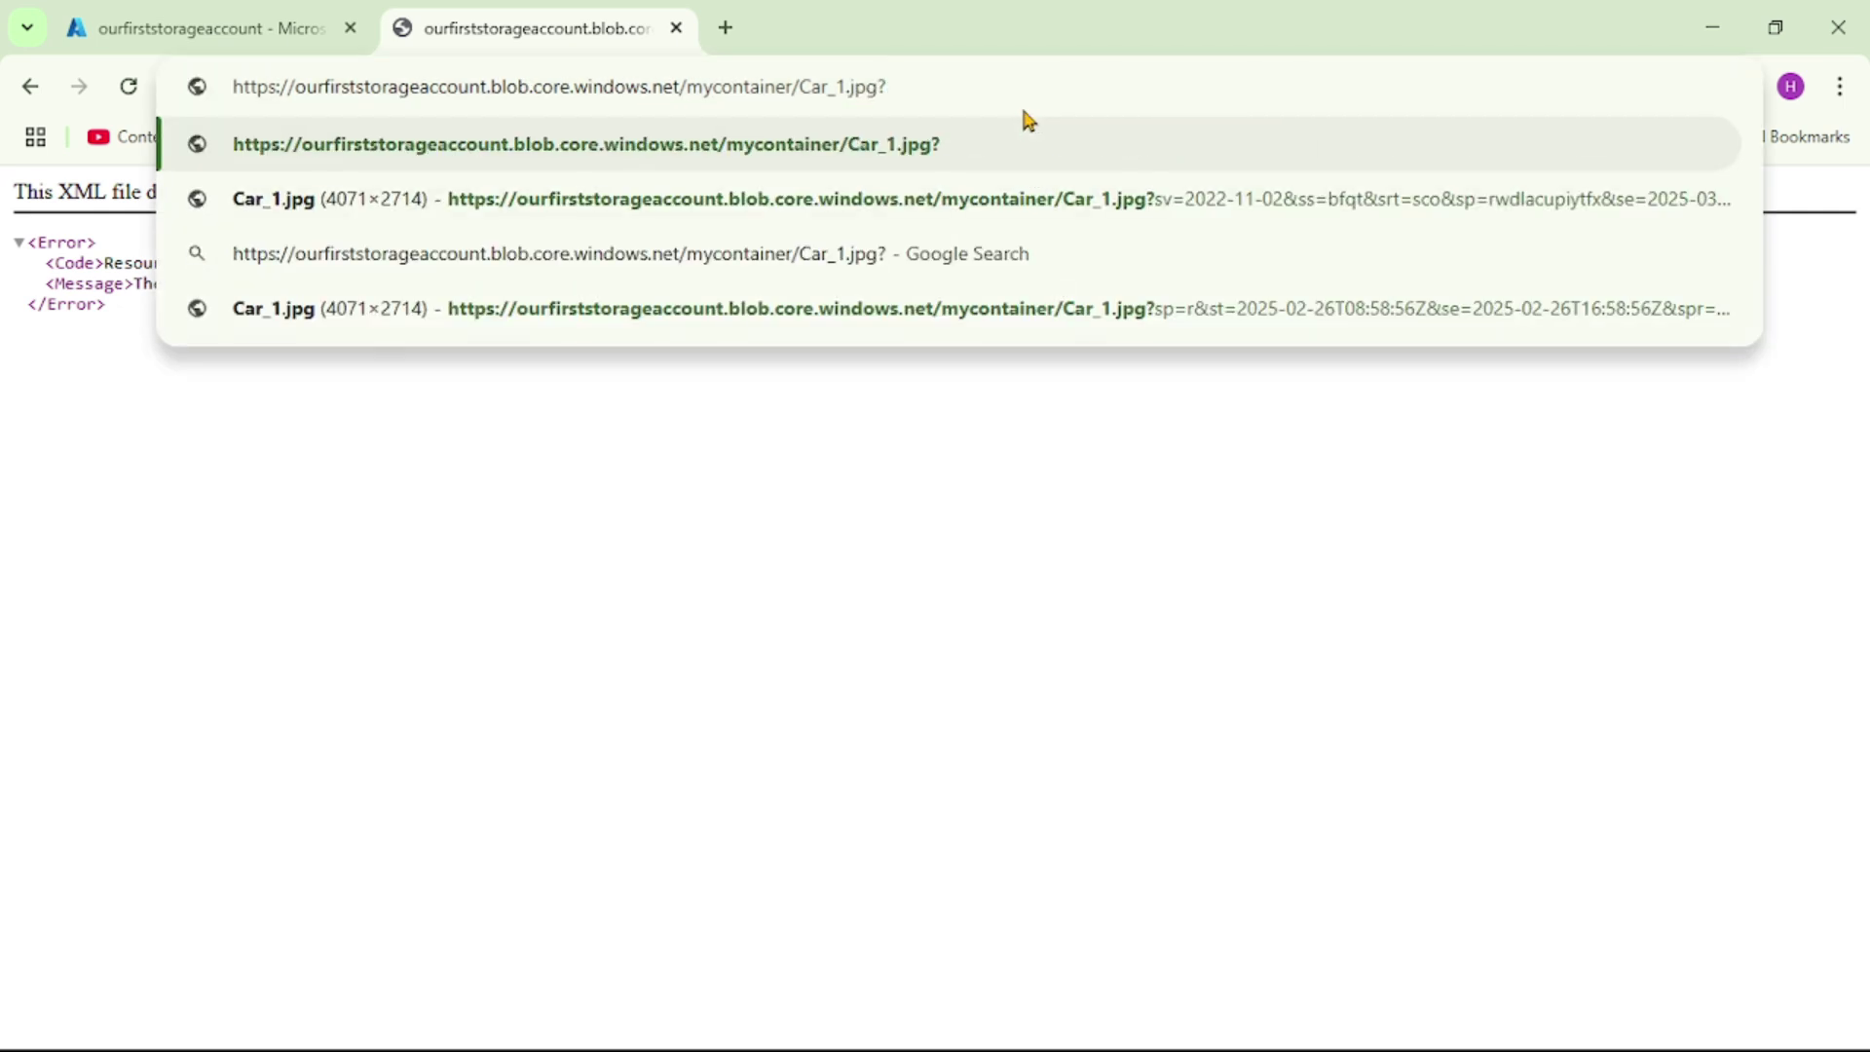
pyautogui.hotkey('ctrl', 'v')
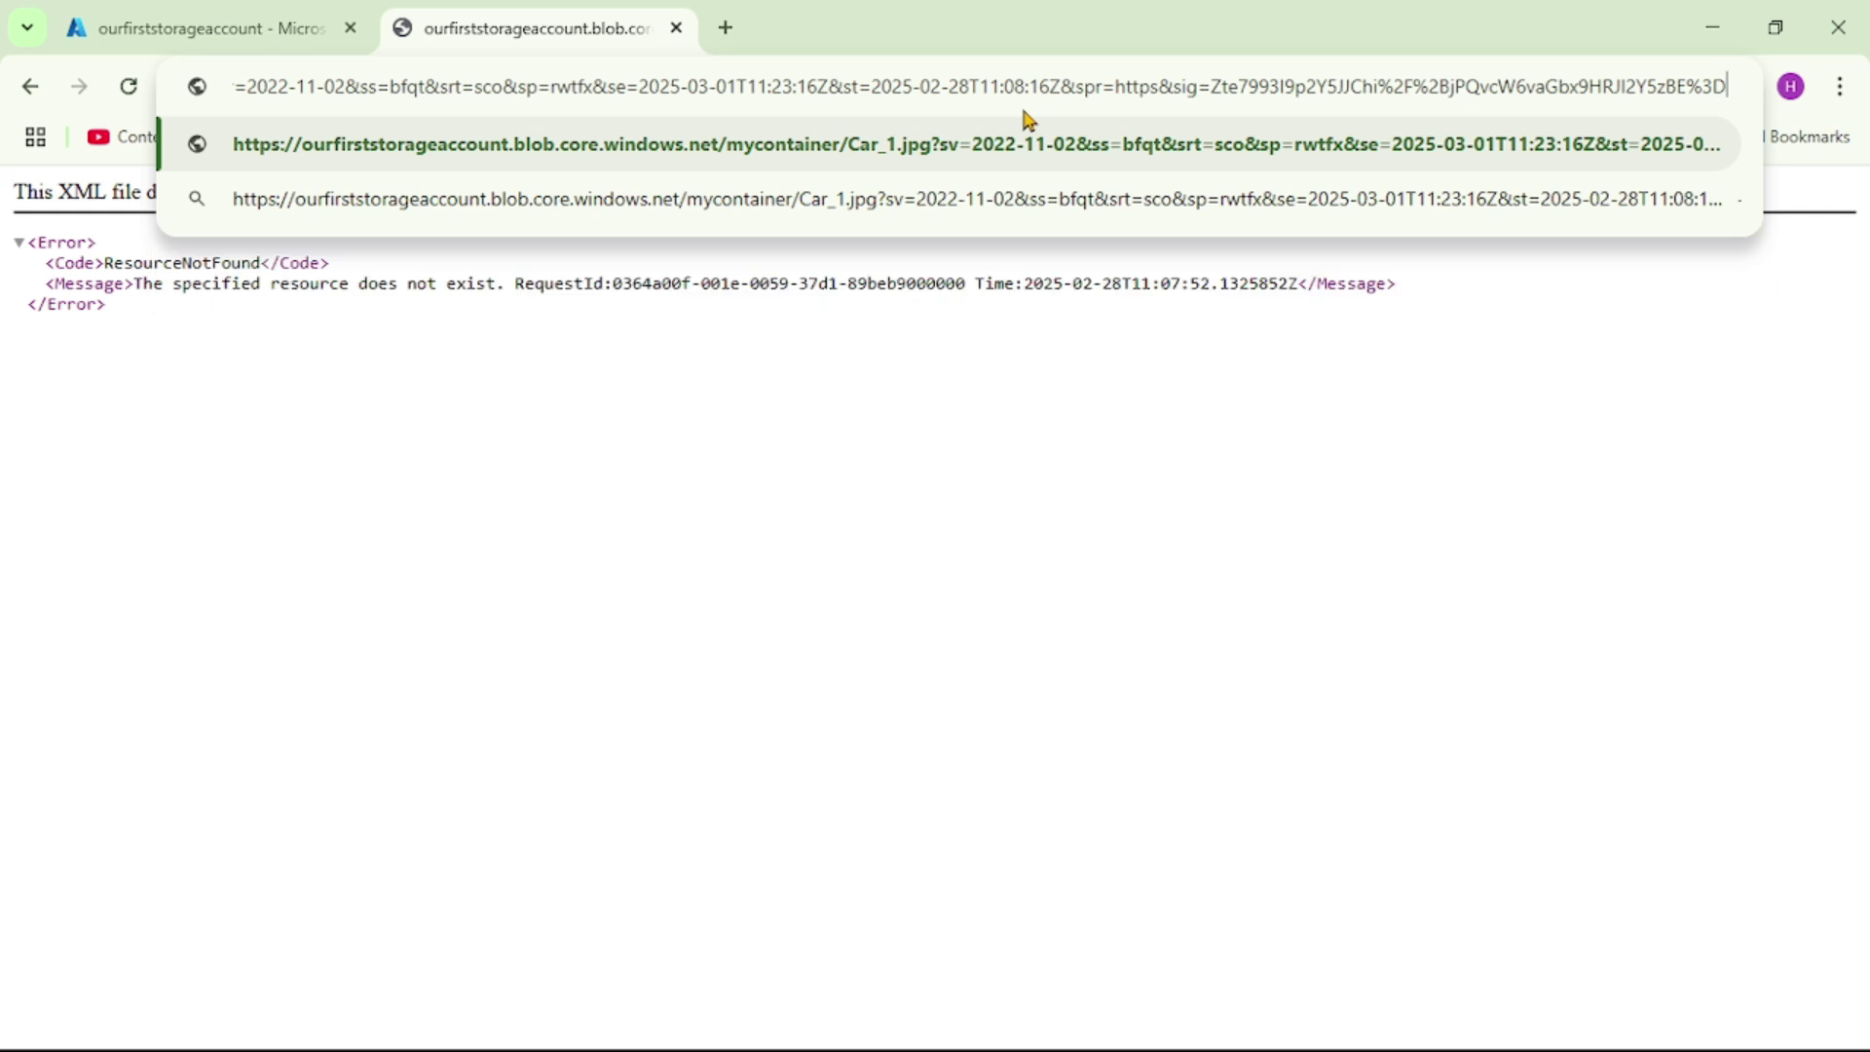
pyautogui.press('Return')
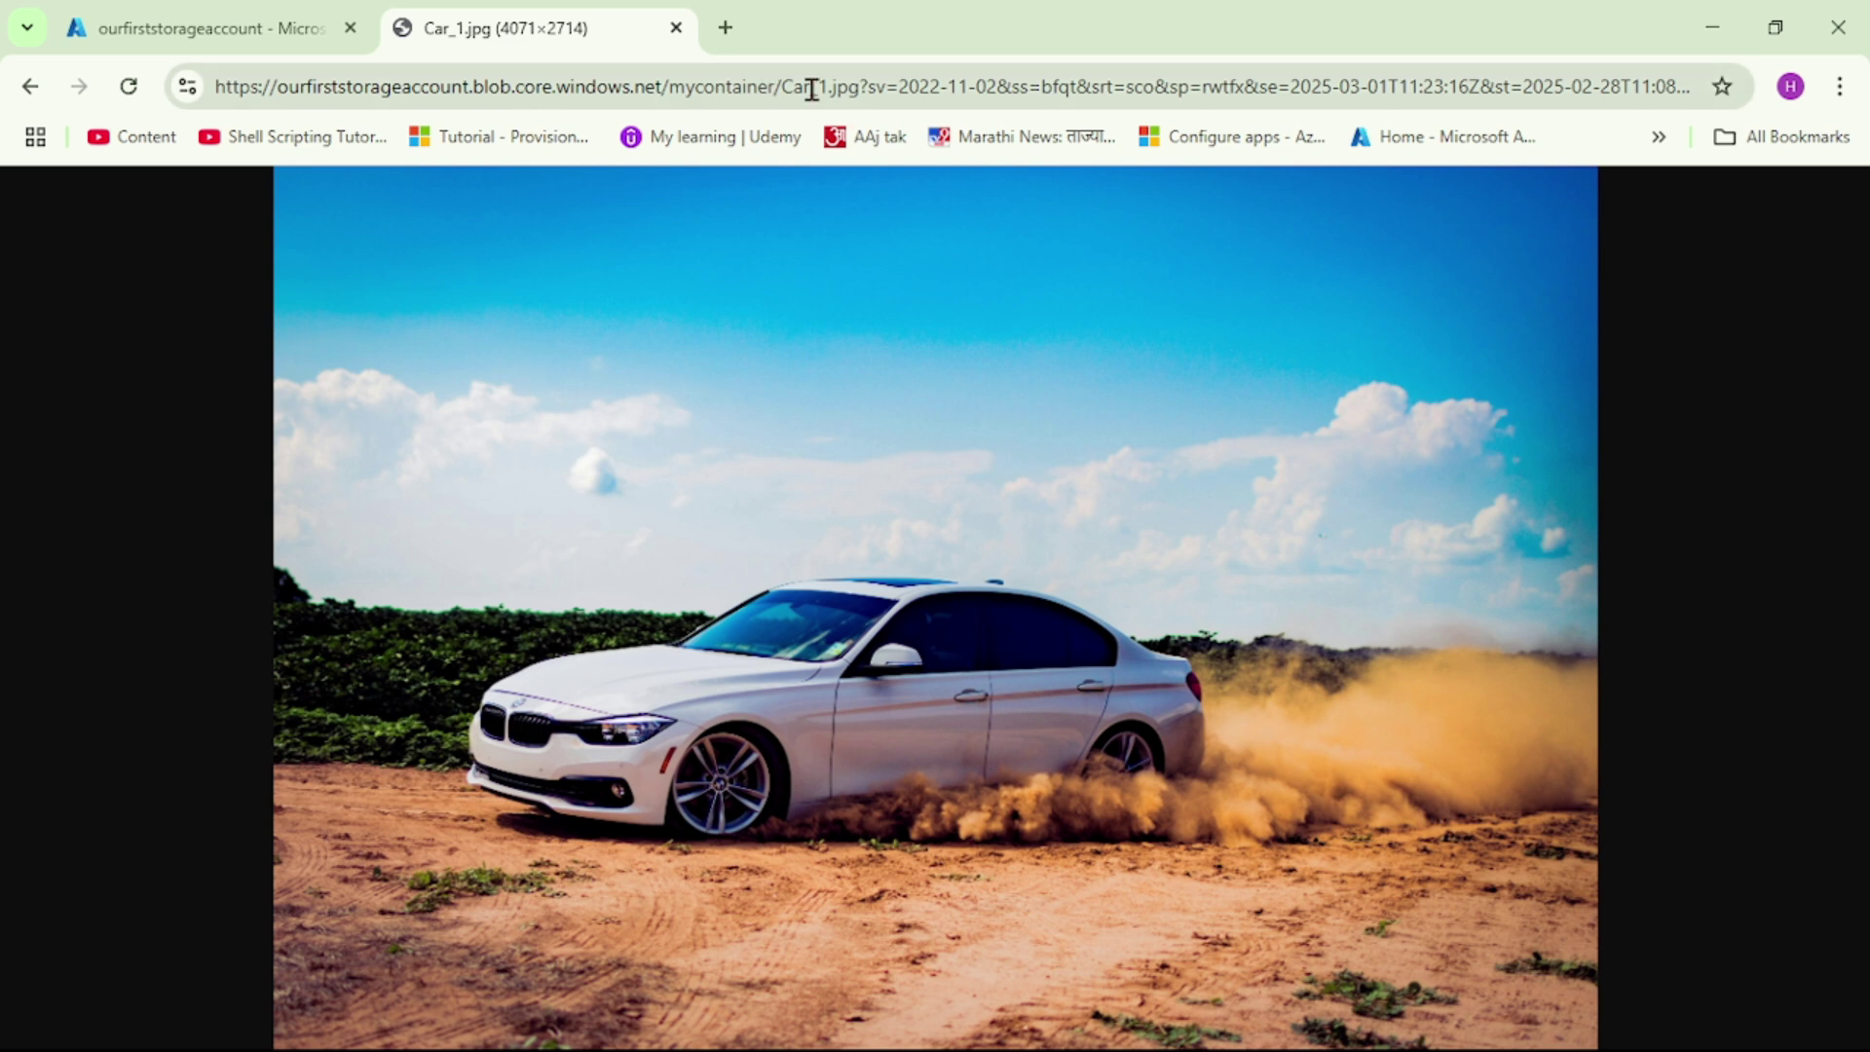
# Remove the account SAS token from the Car_1.jpg URL and load the plain blob address.
pyautogui.click(896, 101)
pyautogui.click(943, 95)
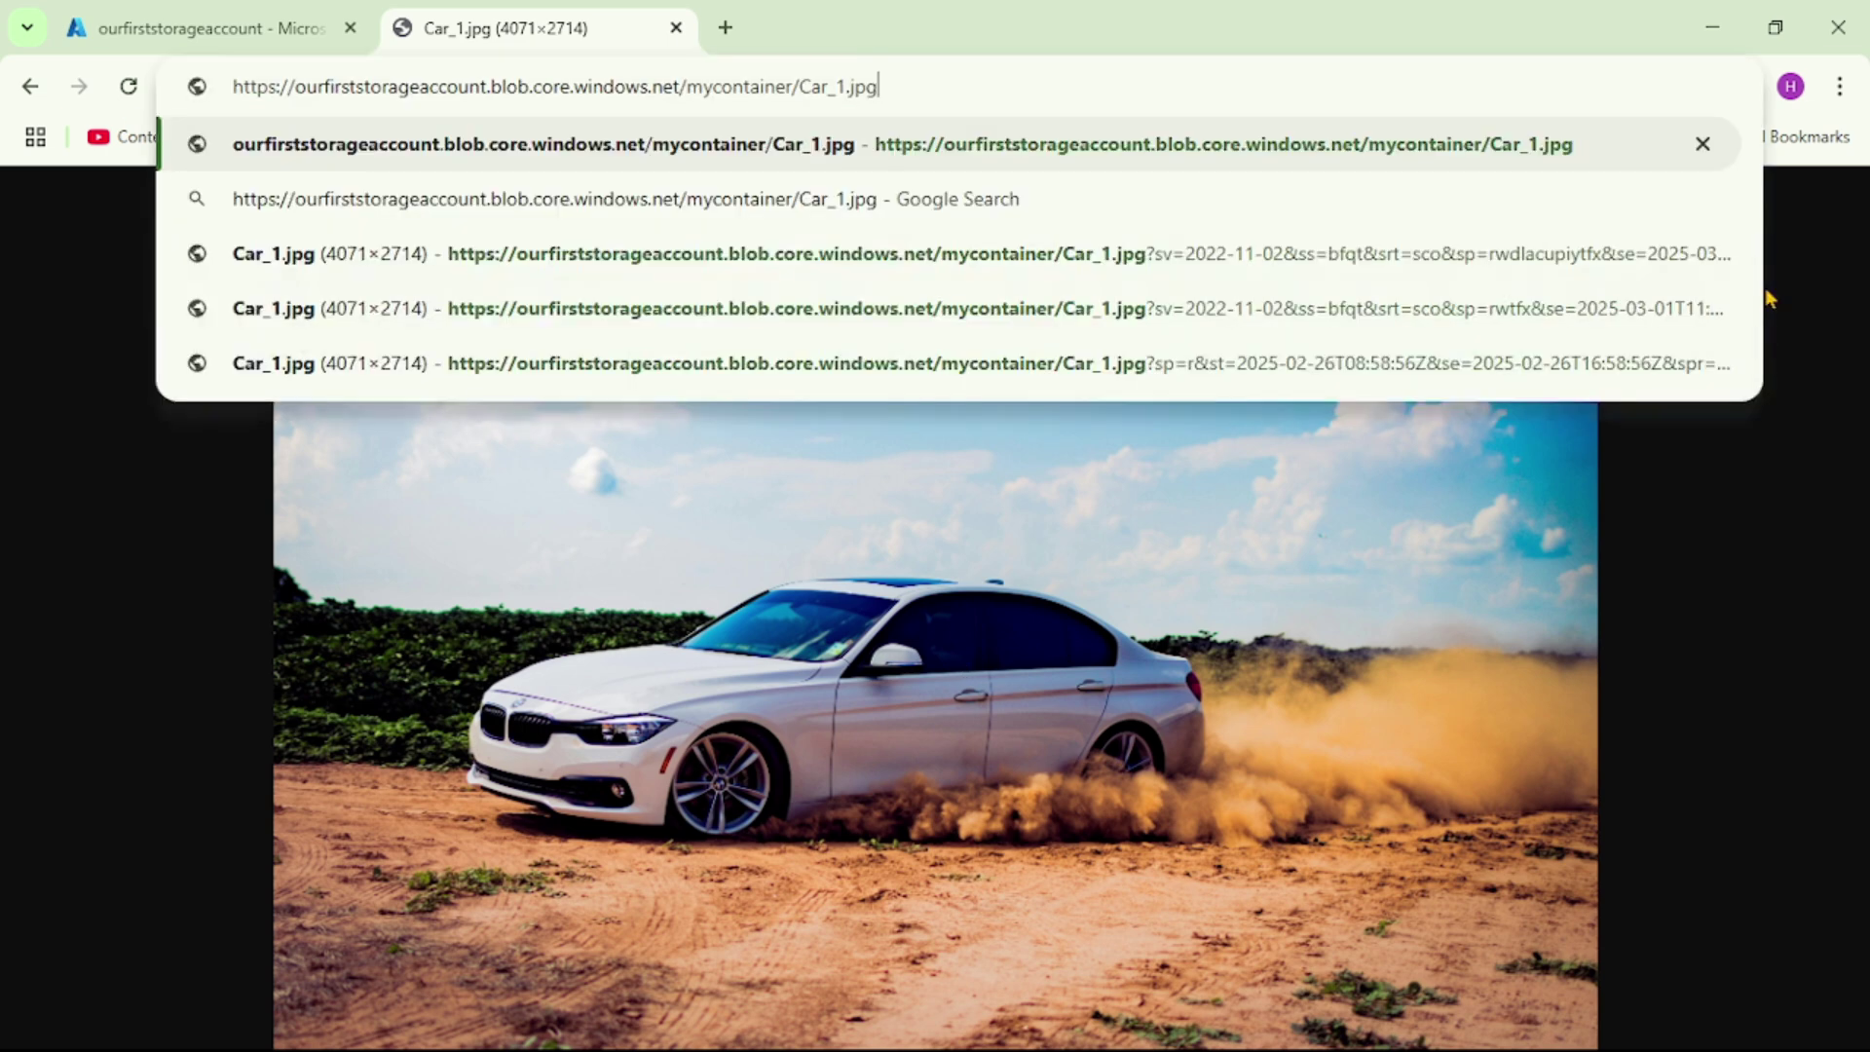
pyautogui.press('Return')
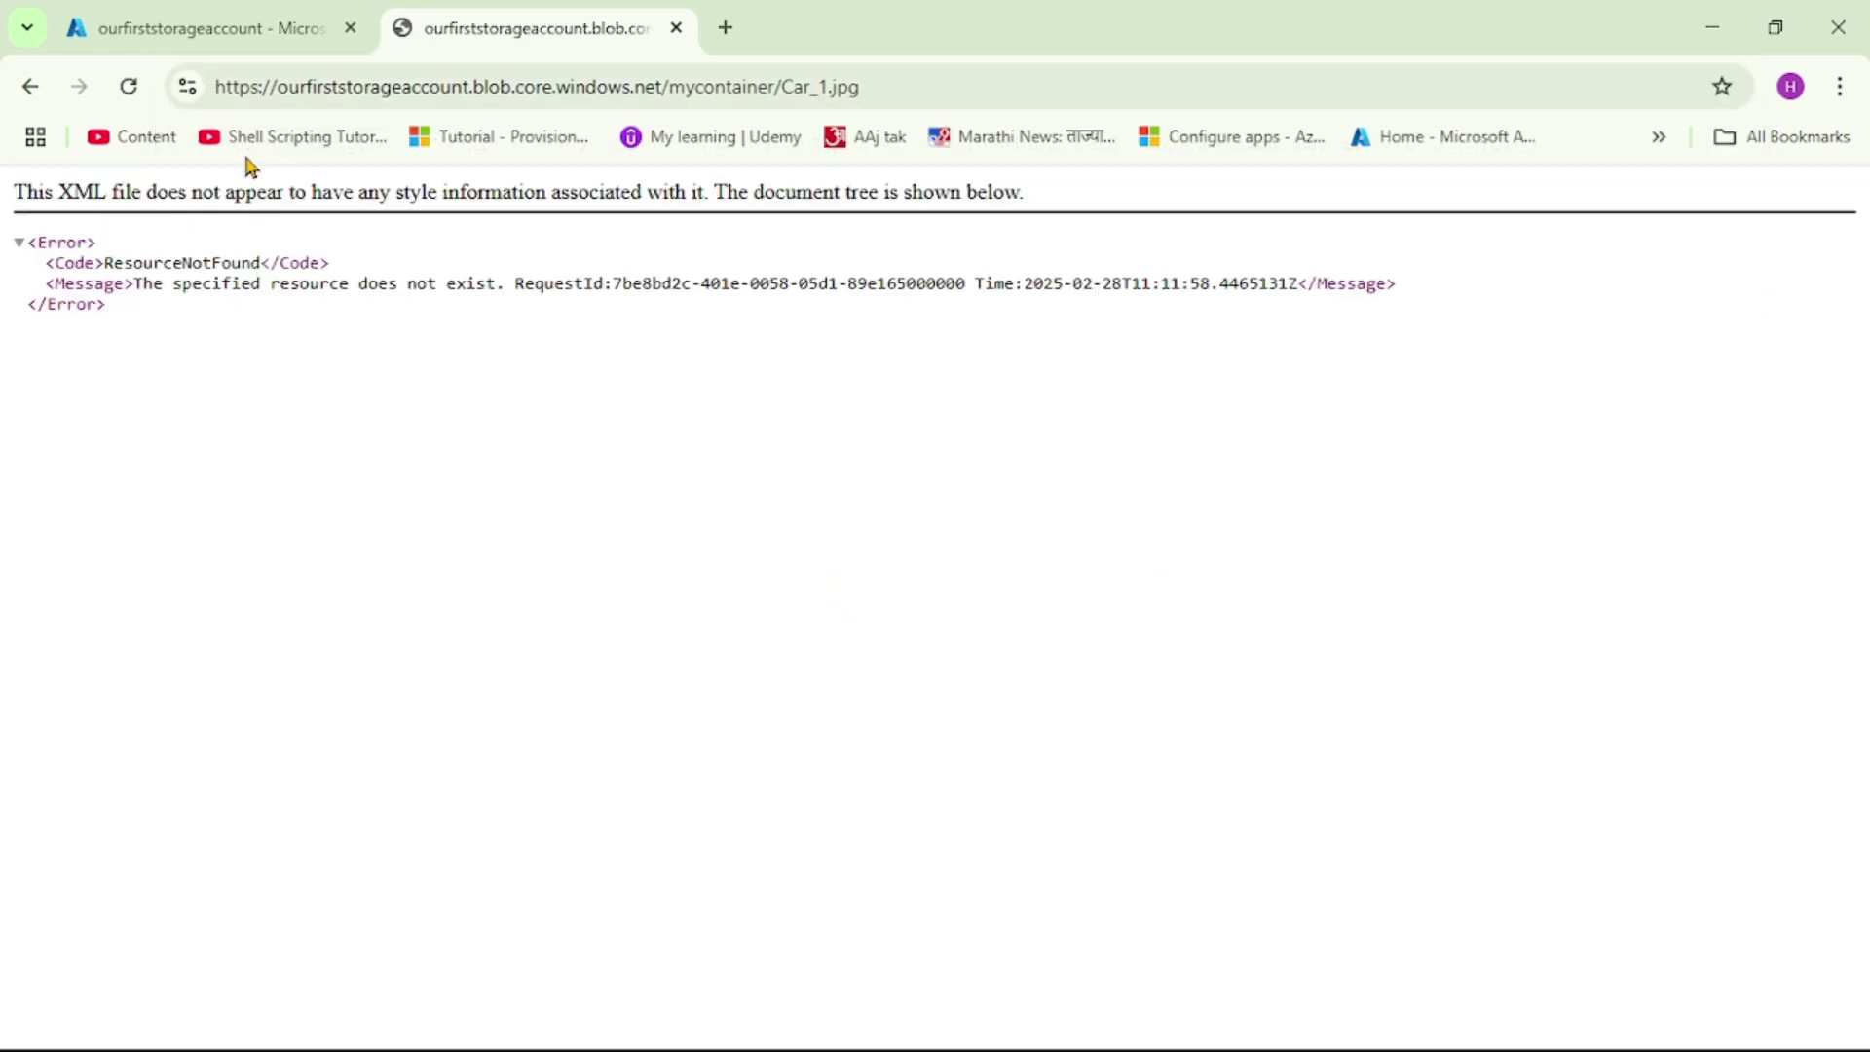
# Return to the Azure portal and open the shared access tokens settings of mycontainer.
pyautogui.click(208, 28)
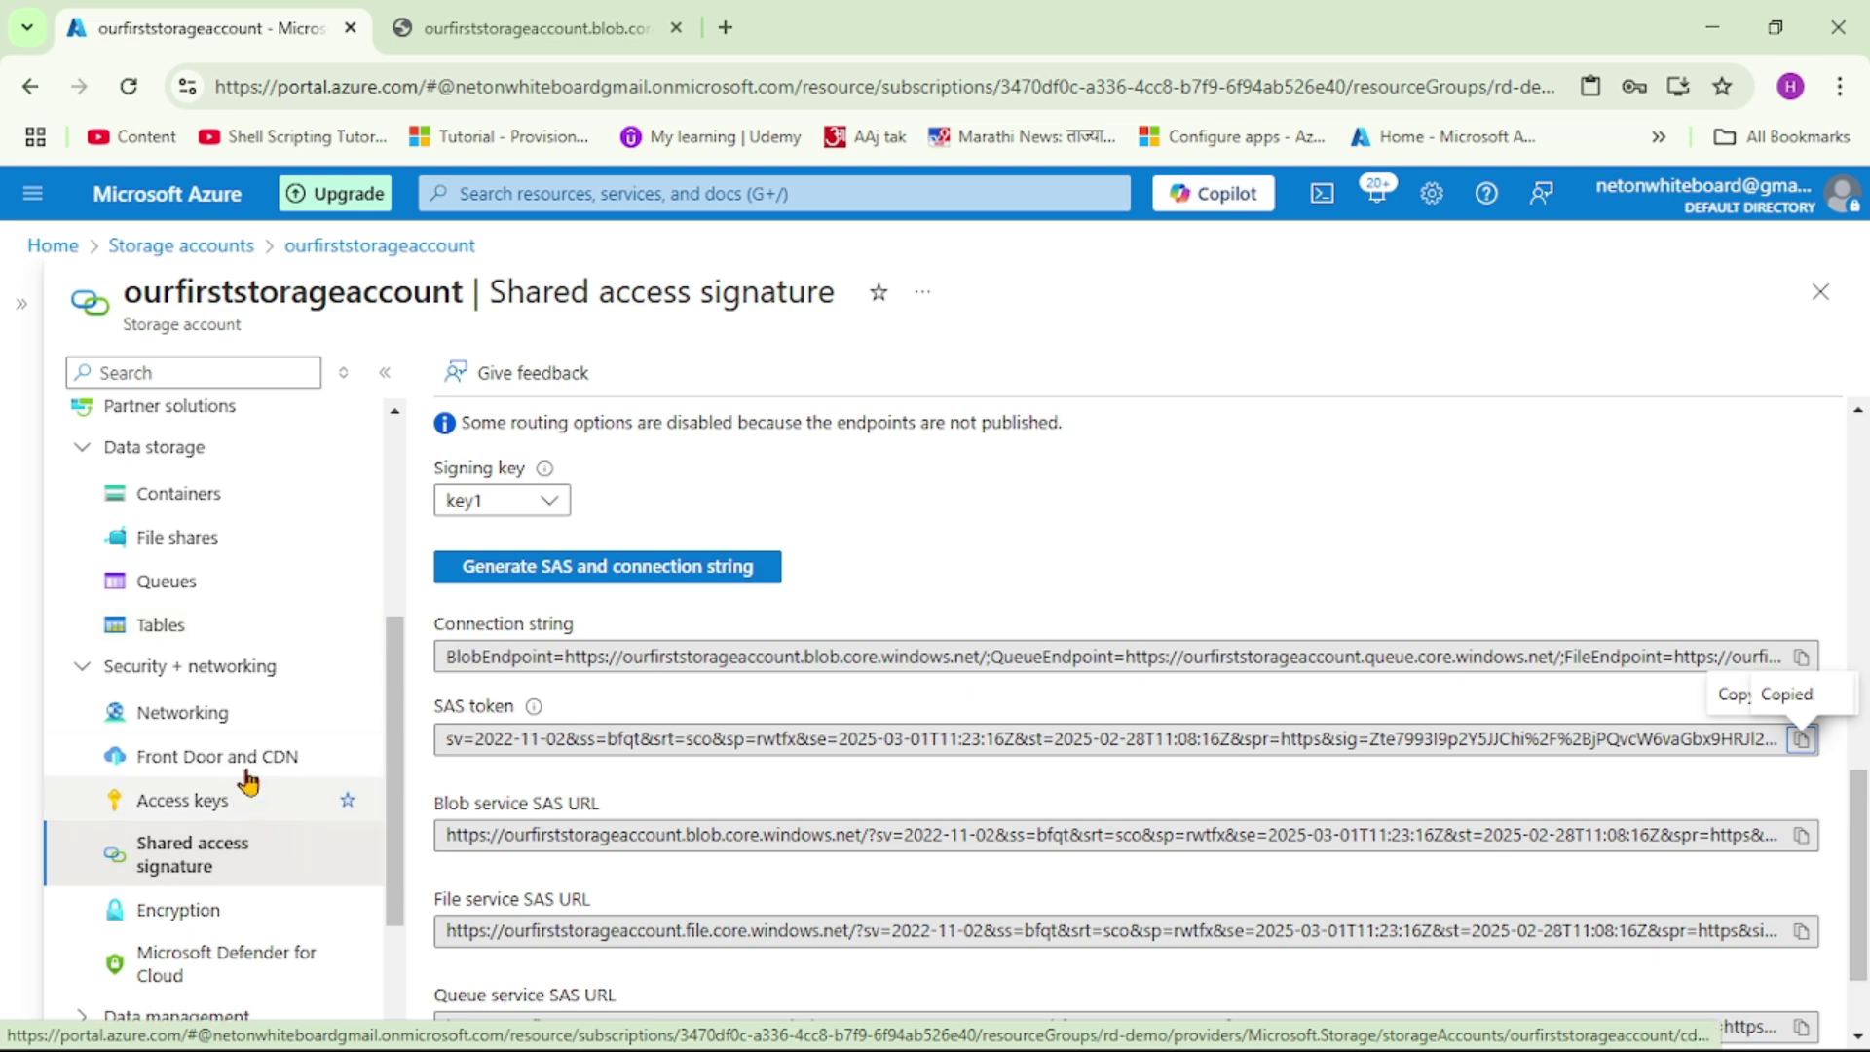
pyautogui.click(176, 496)
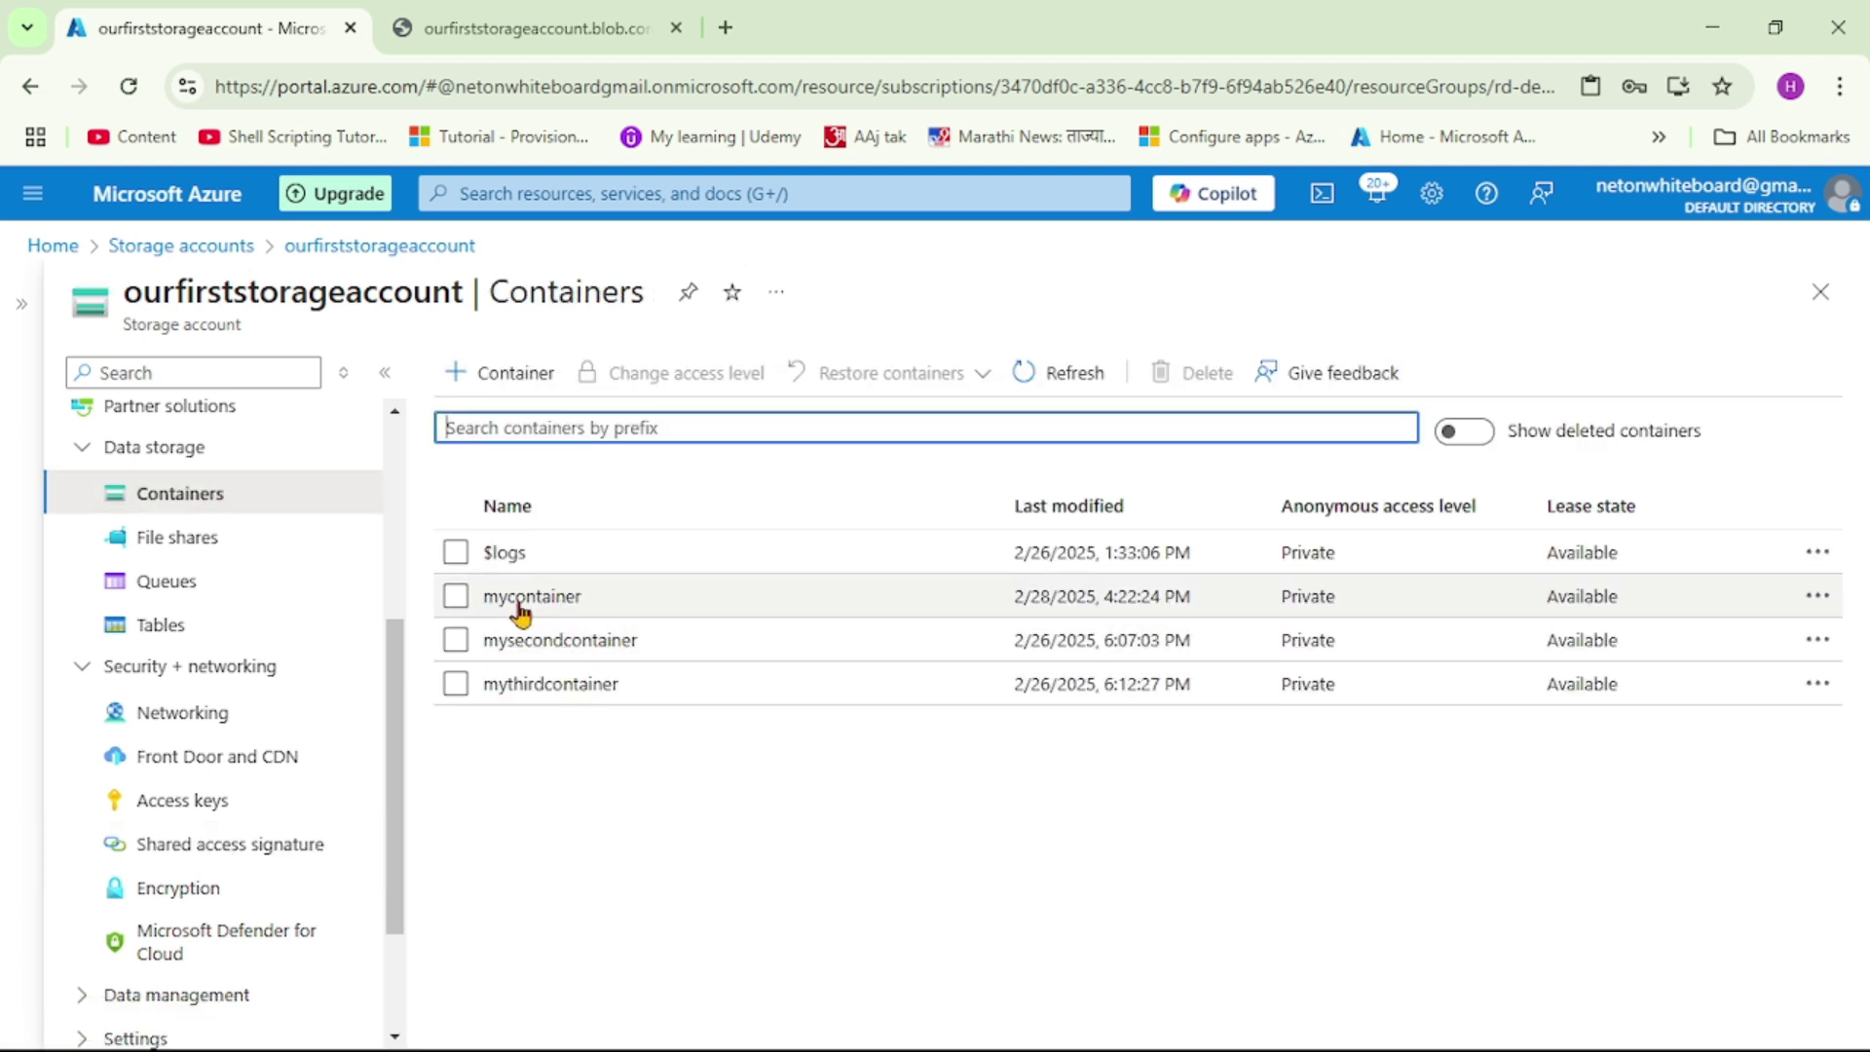
pyautogui.click(519, 601)
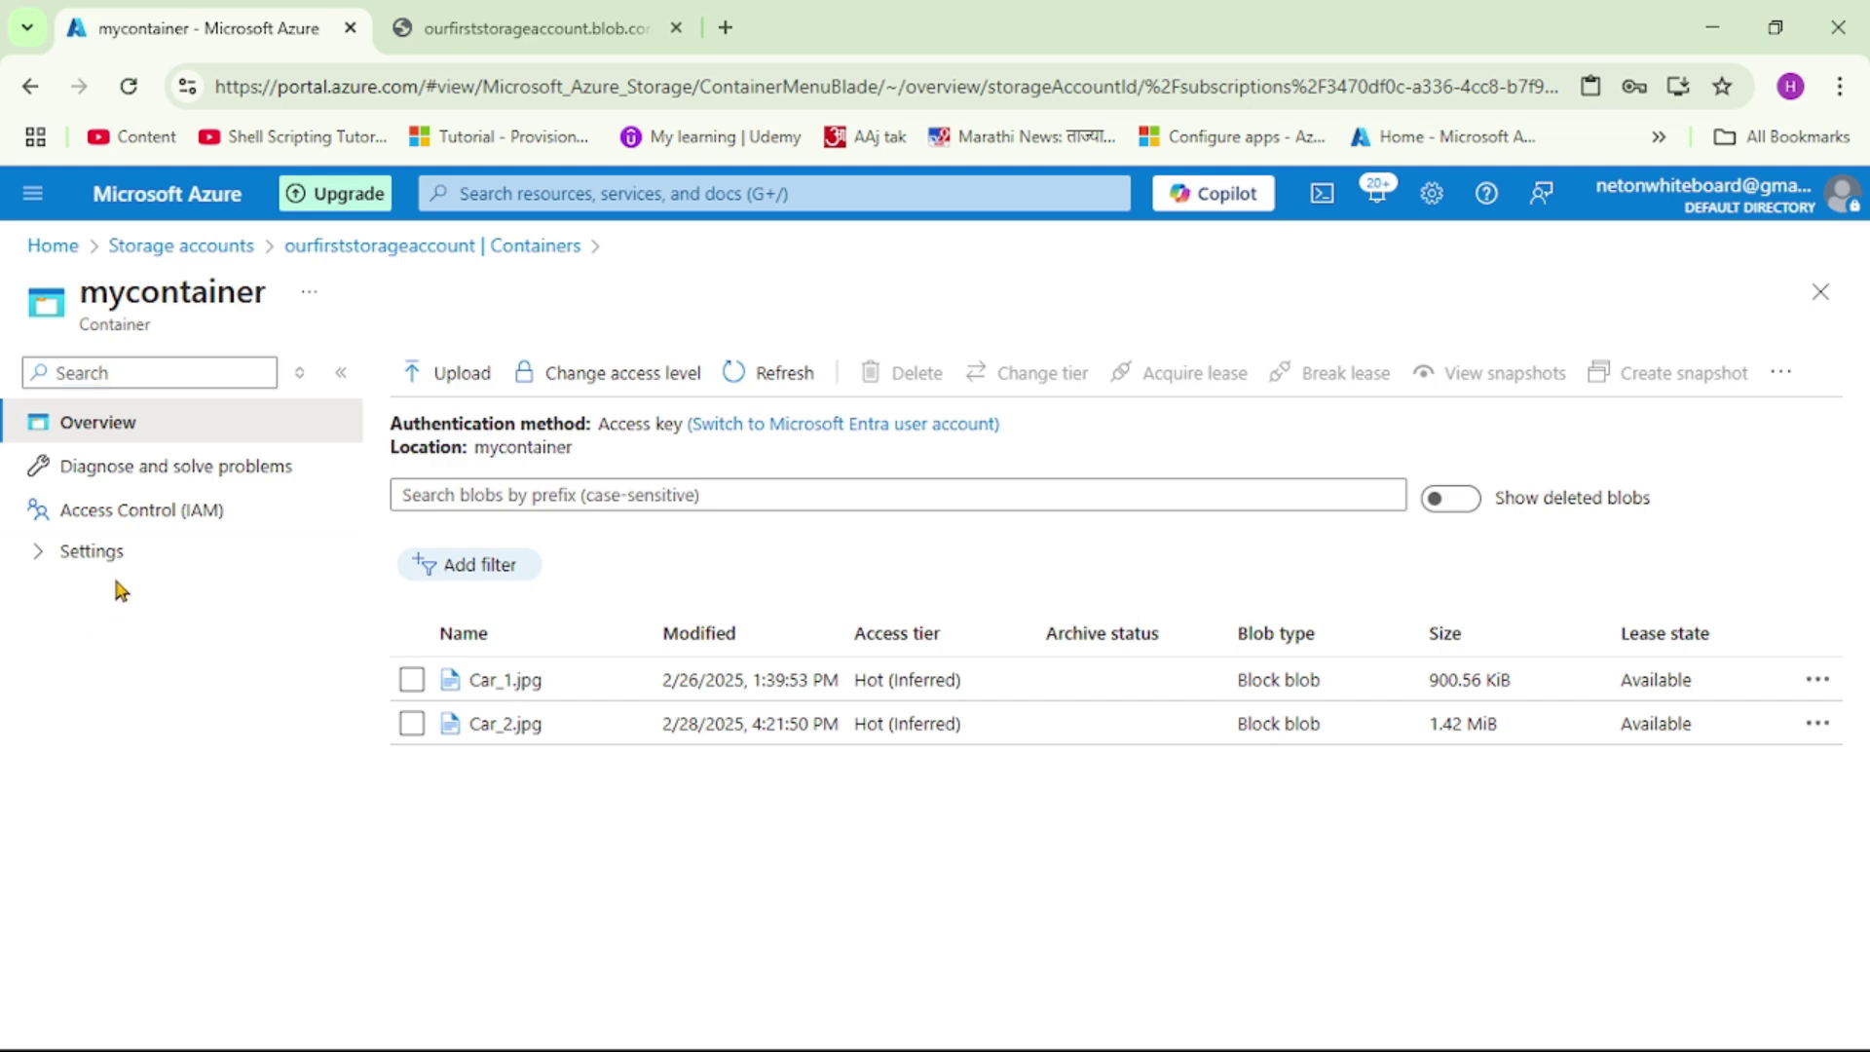
pyautogui.click(30, 571)
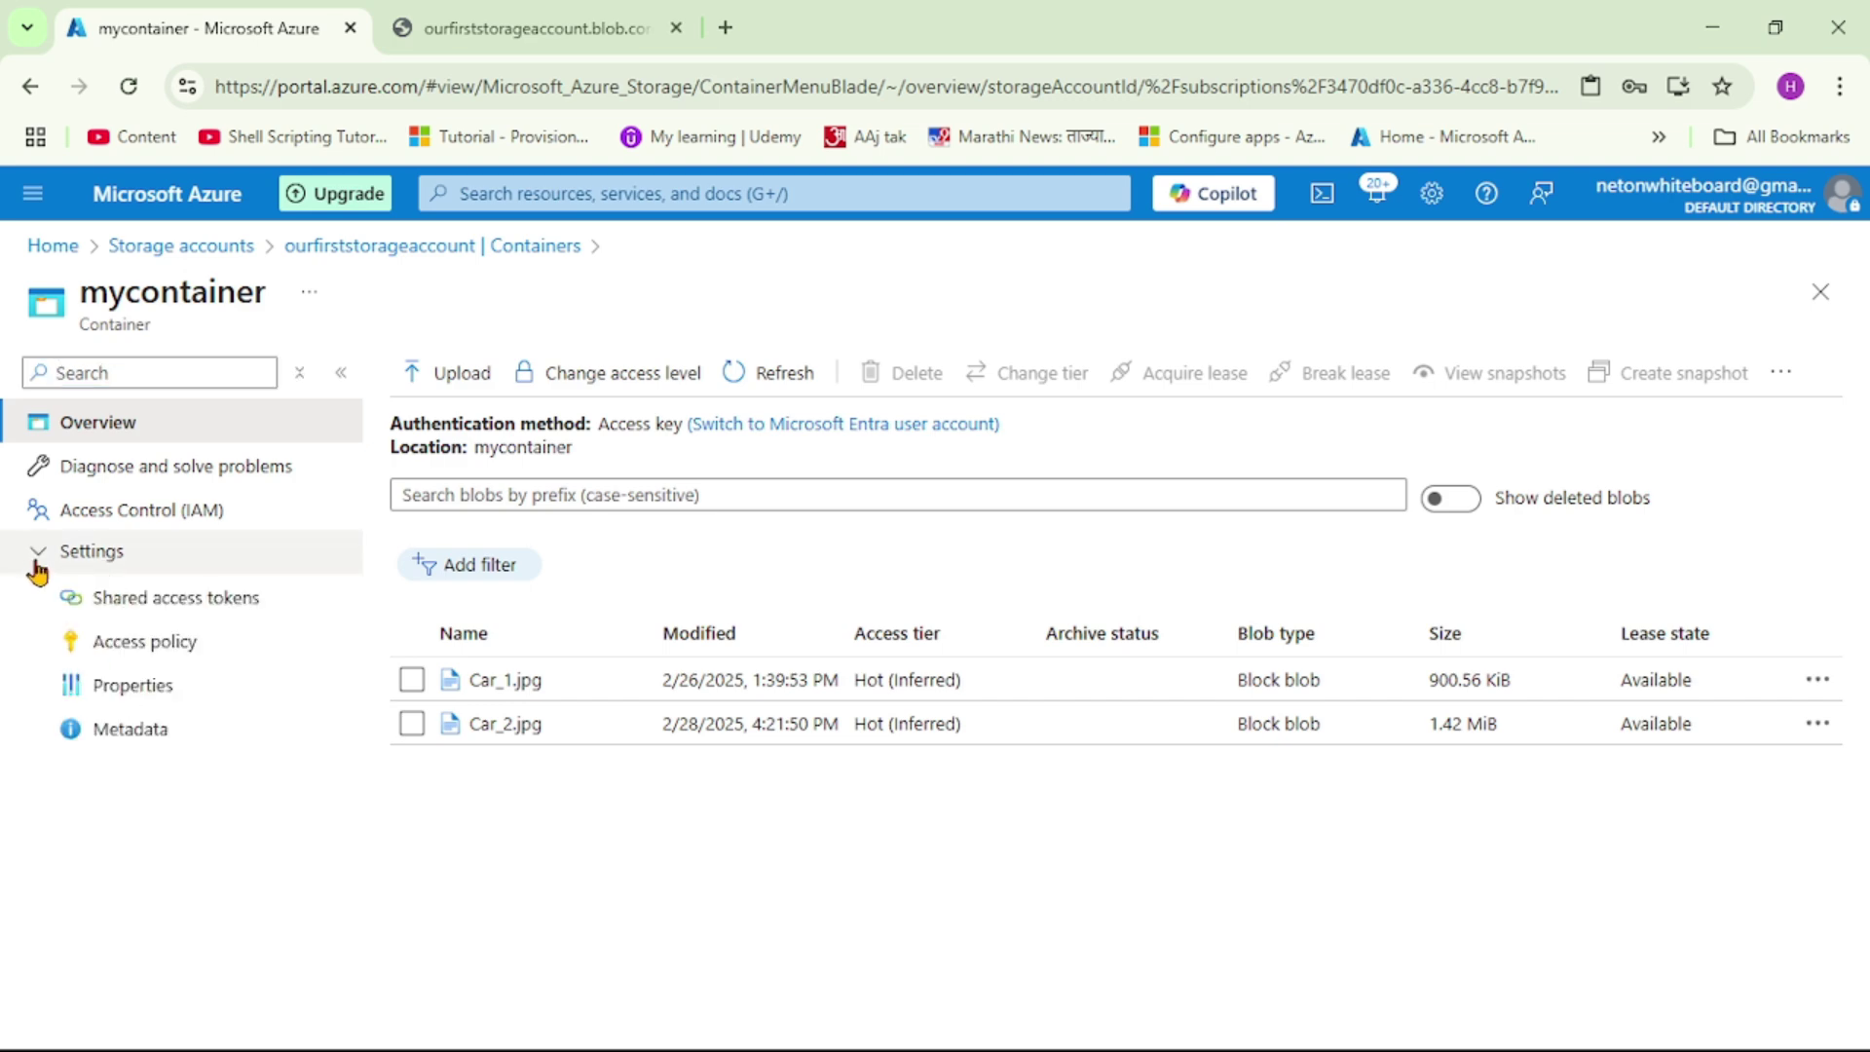
pyautogui.click(163, 608)
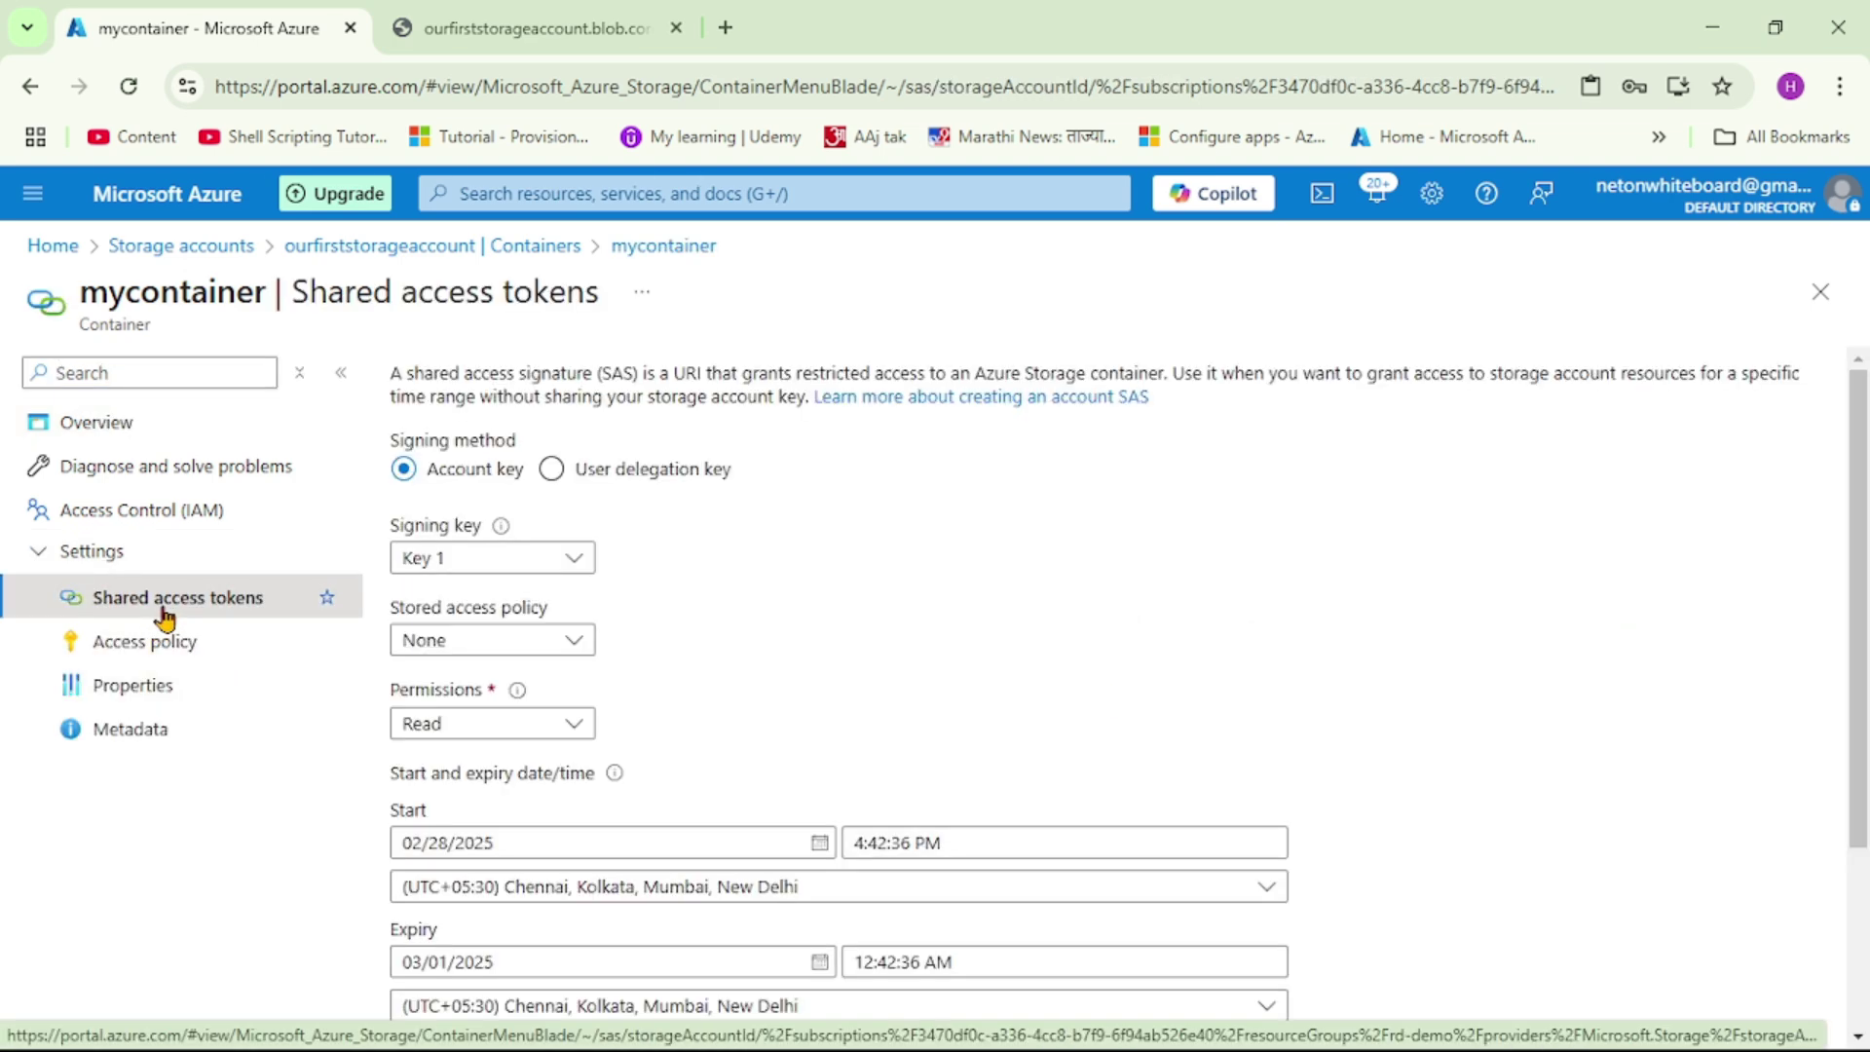
# Set the expiry time of mycontainer's SAS to 4:57:36 PM, reusing the start time with its minutes changed.
pyautogui.scroll(-2, 870, 624)
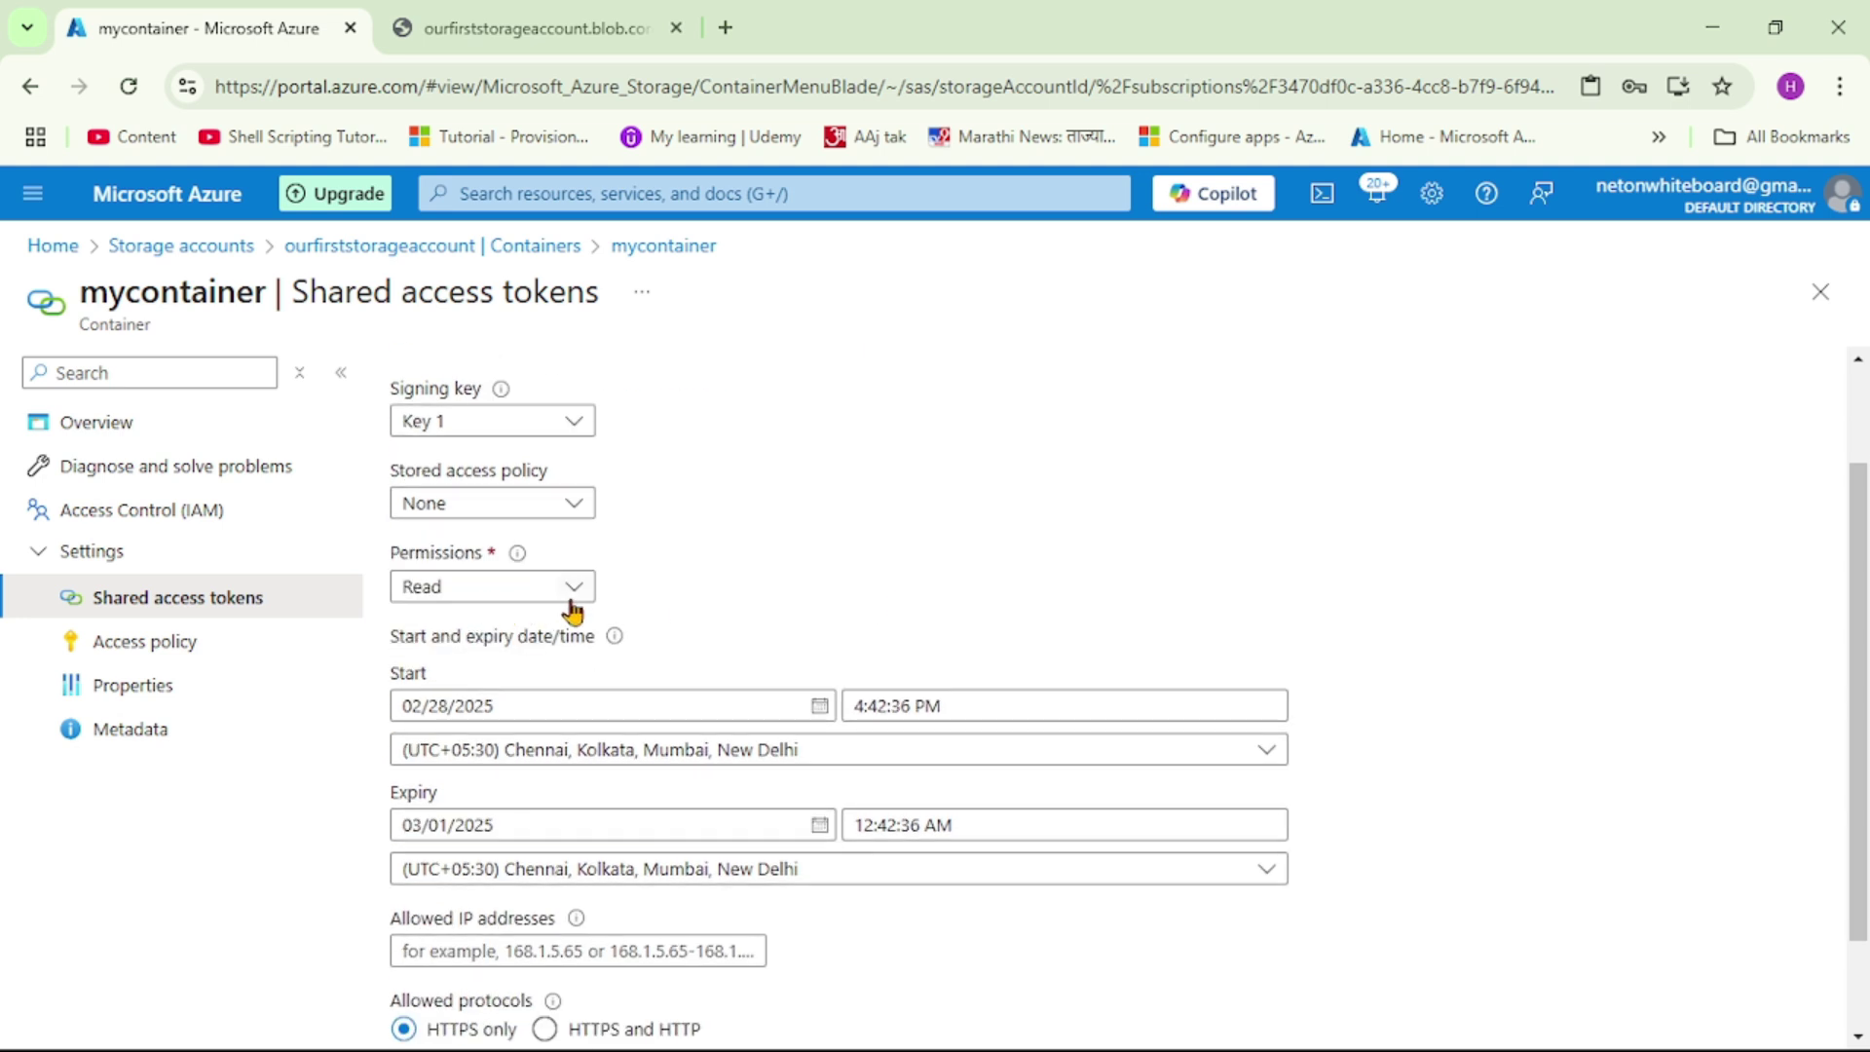
pyautogui.scroll(-1, 1066, 614)
pyautogui.scroll(-2, 1067, 614)
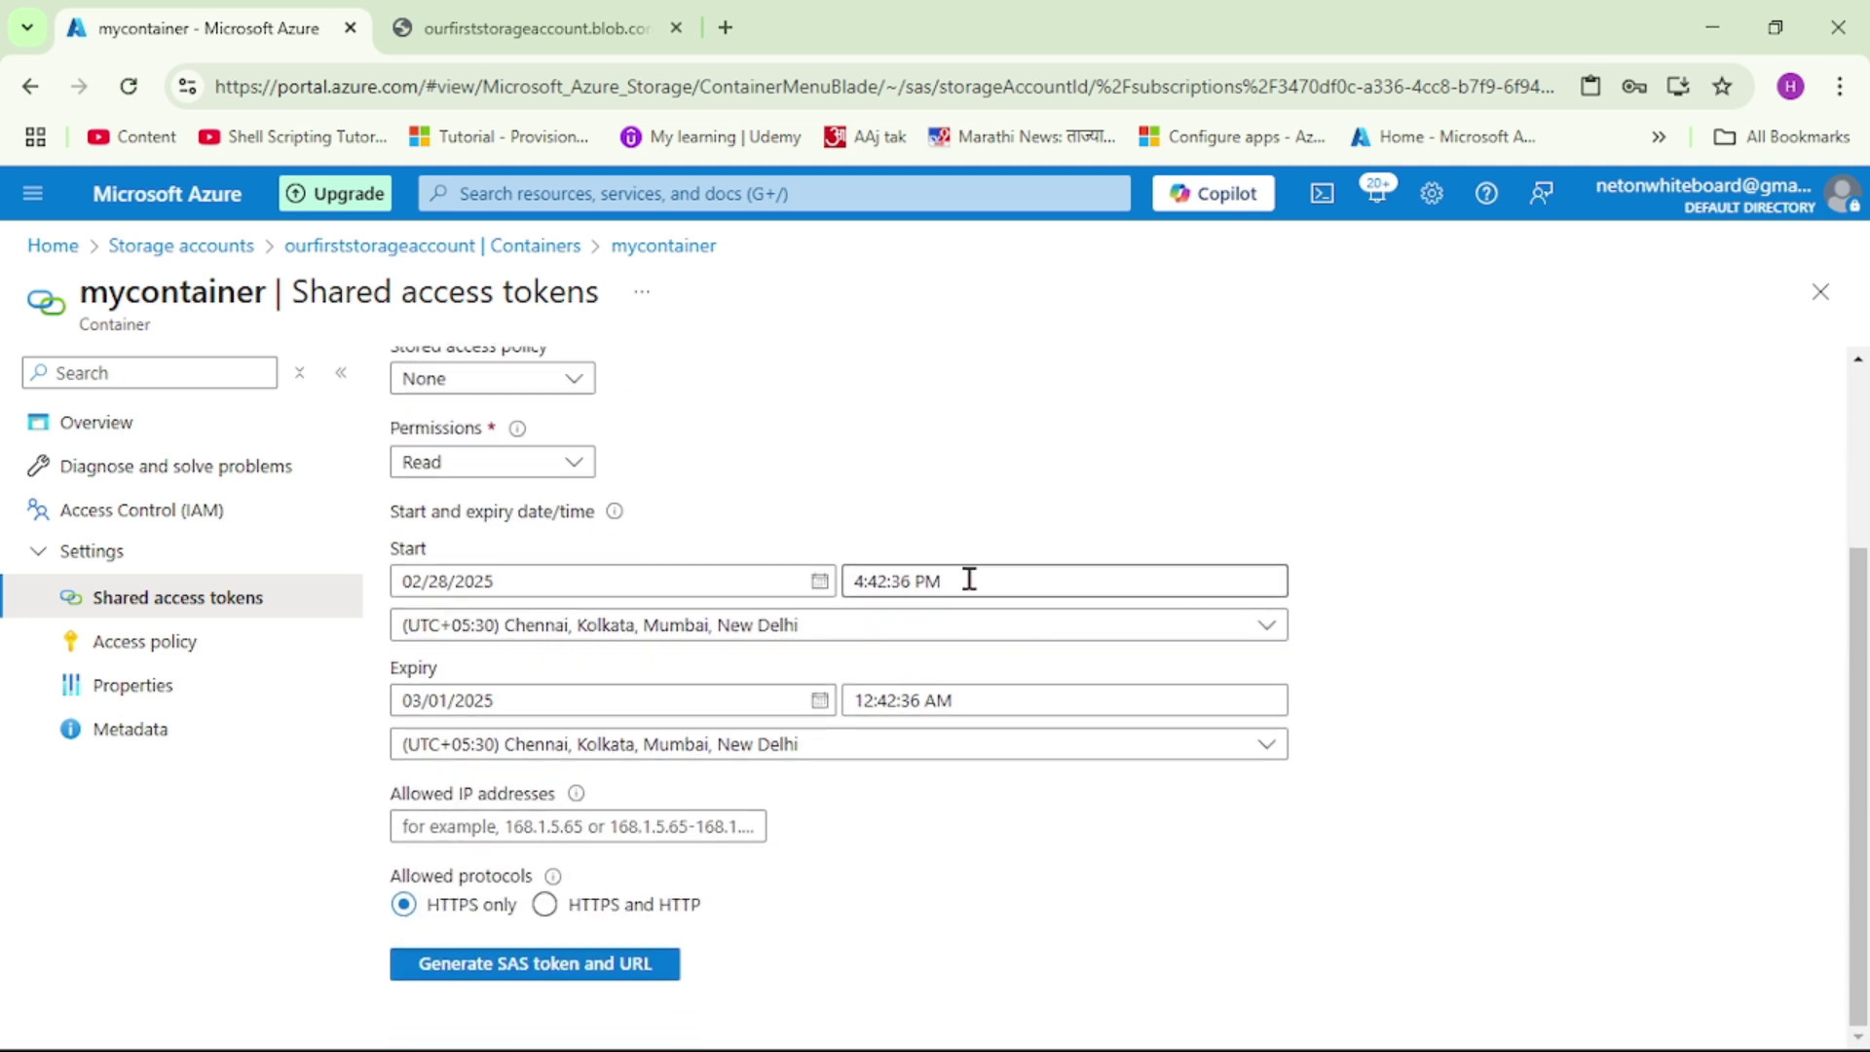
pyautogui.moveTo(968, 580); pyautogui.dragTo(733, 578)
pyautogui.hotkey('ctrl', 'c')
pyautogui.tripleClick(989, 692)
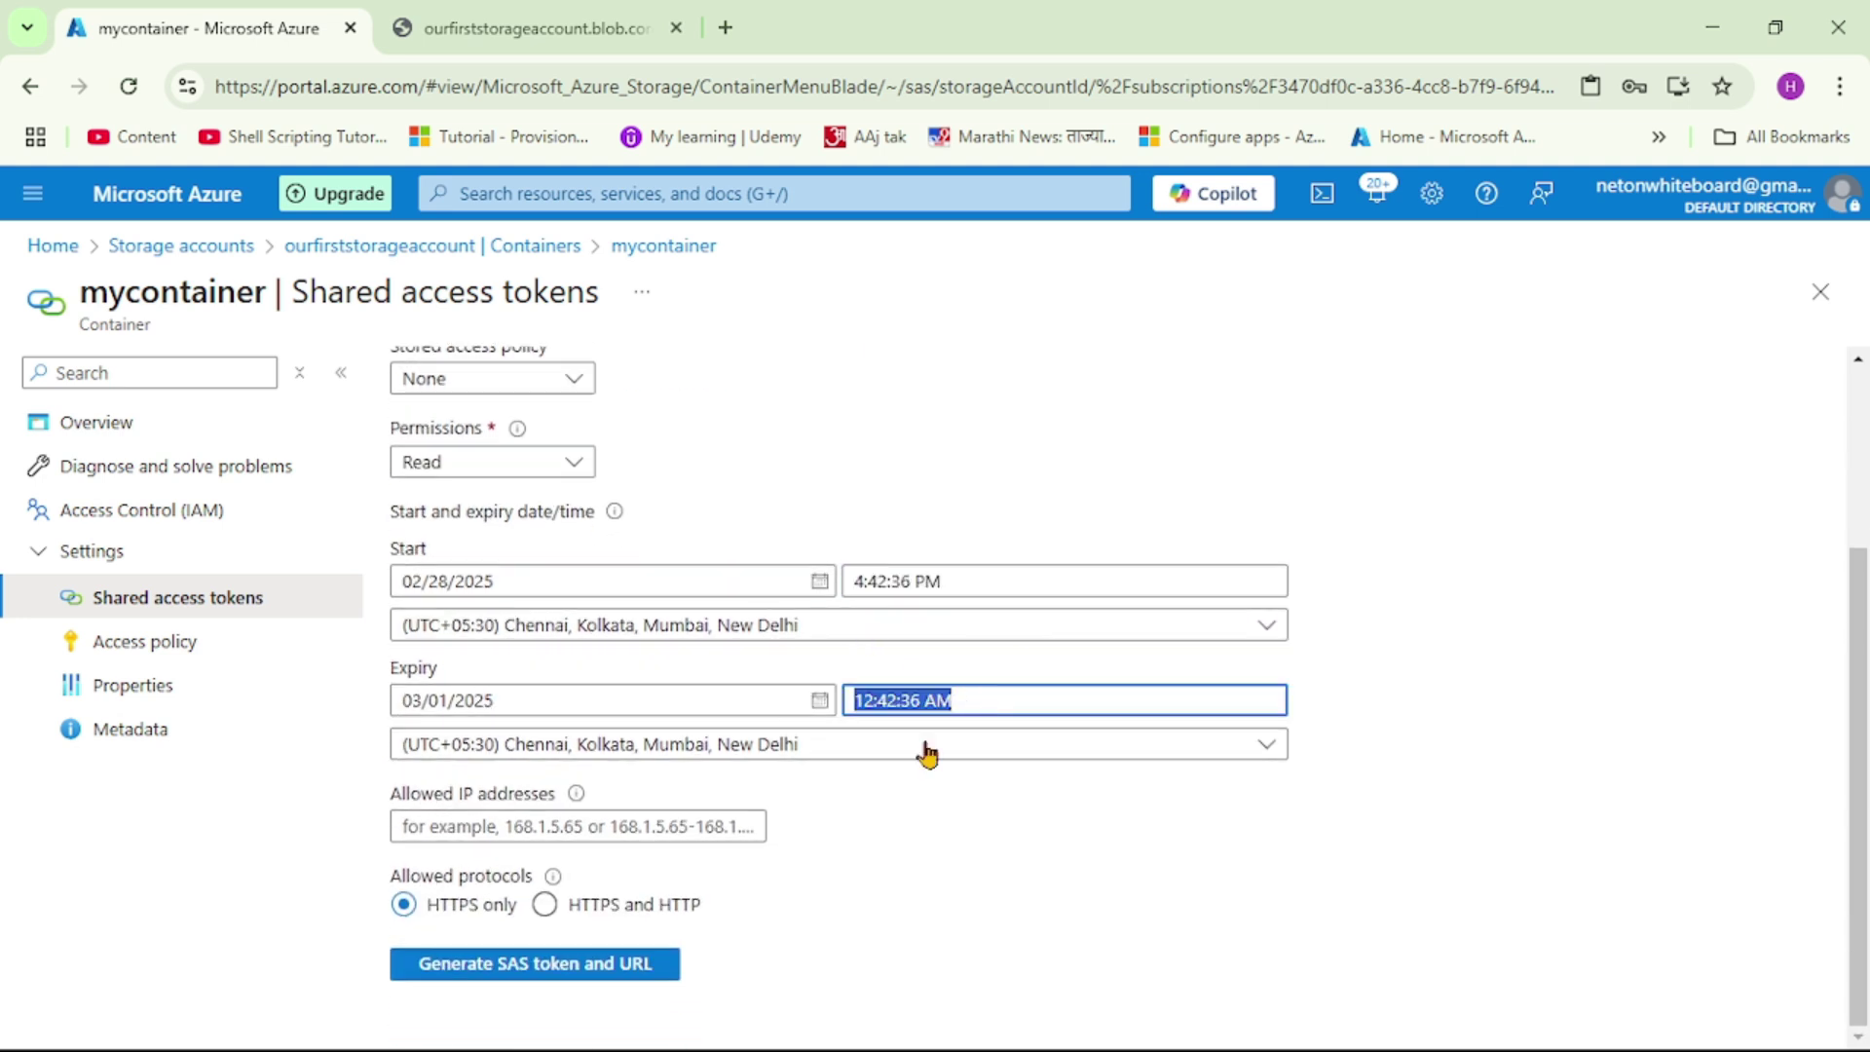
pyautogui.hotkey('ctrl', 'v')
pyautogui.press('Left')
pyautogui.press('Left')
pyautogui.press('Left')
pyautogui.press('Left')
pyautogui.press('Left')
pyautogui.press('Left')
pyautogui.press('BackSpace')
pyautogui.press('BackSpace')
pyautogui.write('57')
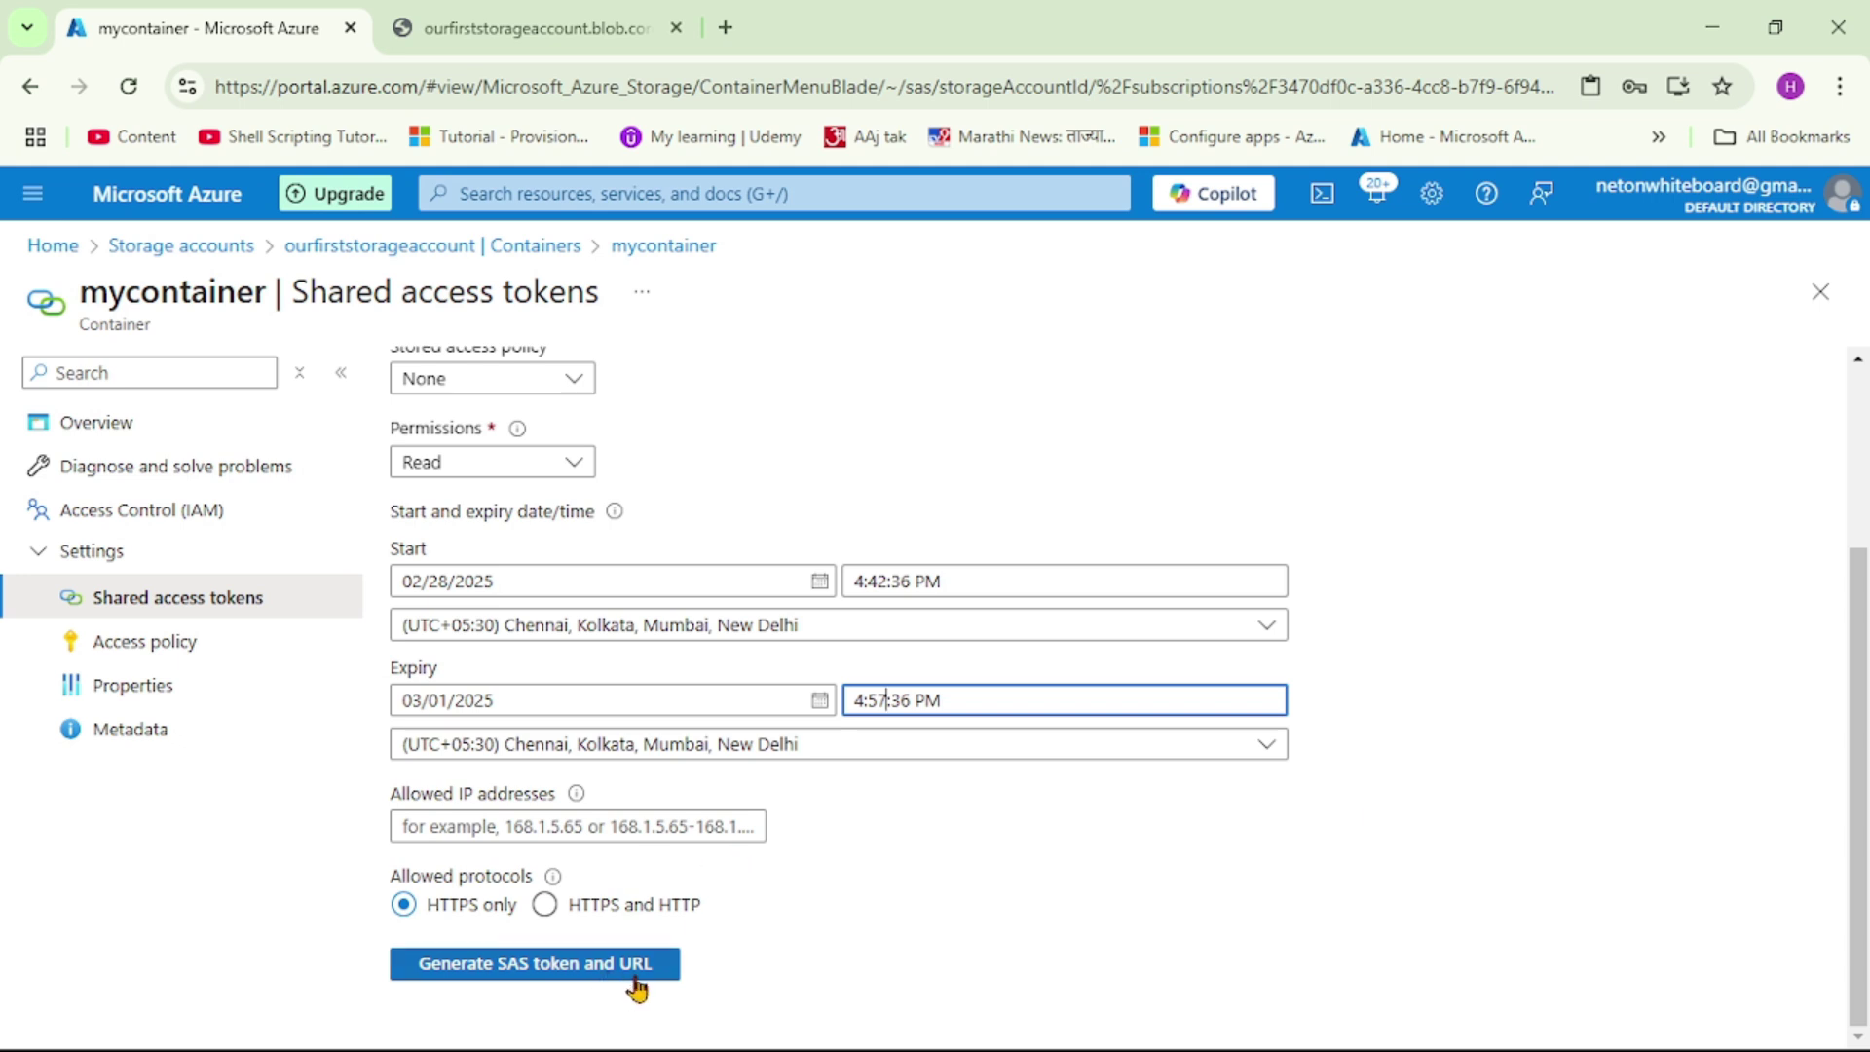
# Generate the SAS token and URL for mycontainer and copy the blob SAS token.
pyautogui.click(528, 974)
pyautogui.scroll(-2, 1007, 900)
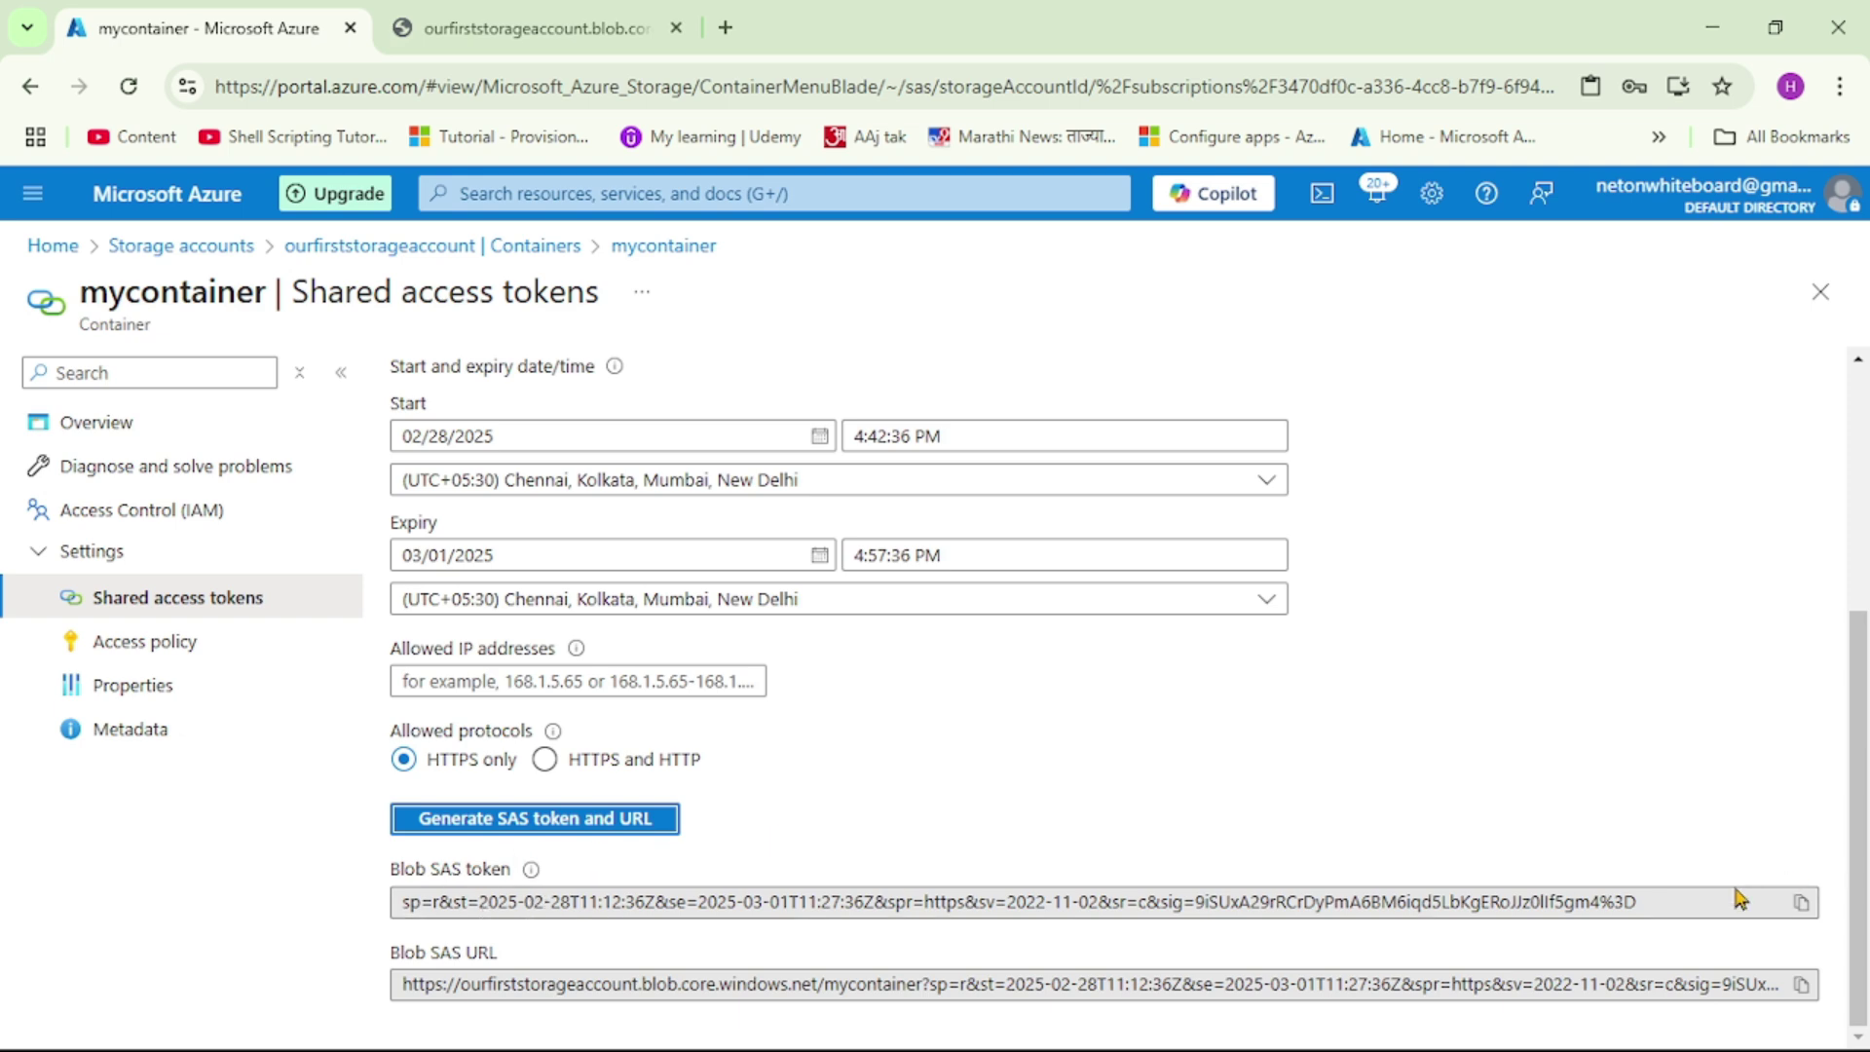
pyautogui.click(1803, 903)
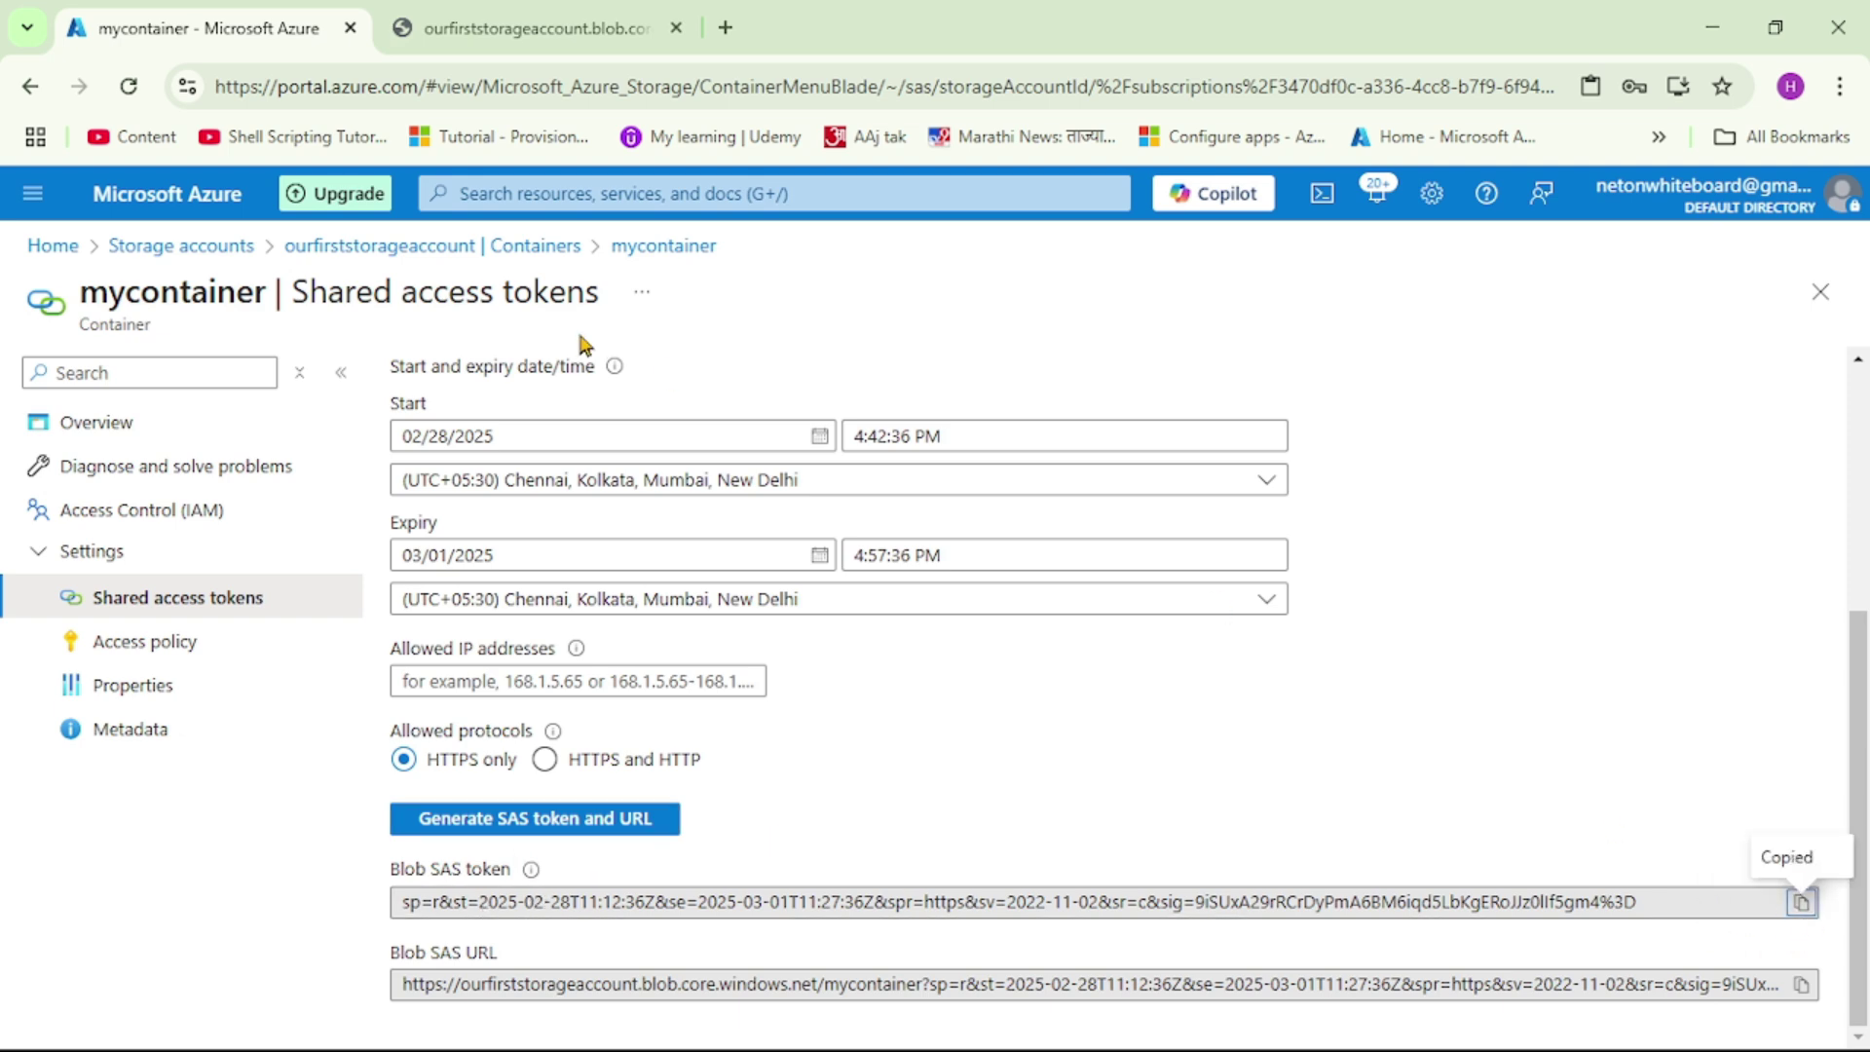
# Append "?" and the copied container SAS token to the Car_1.jpg blob URL and load the image.
pyautogui.click(545, 30)
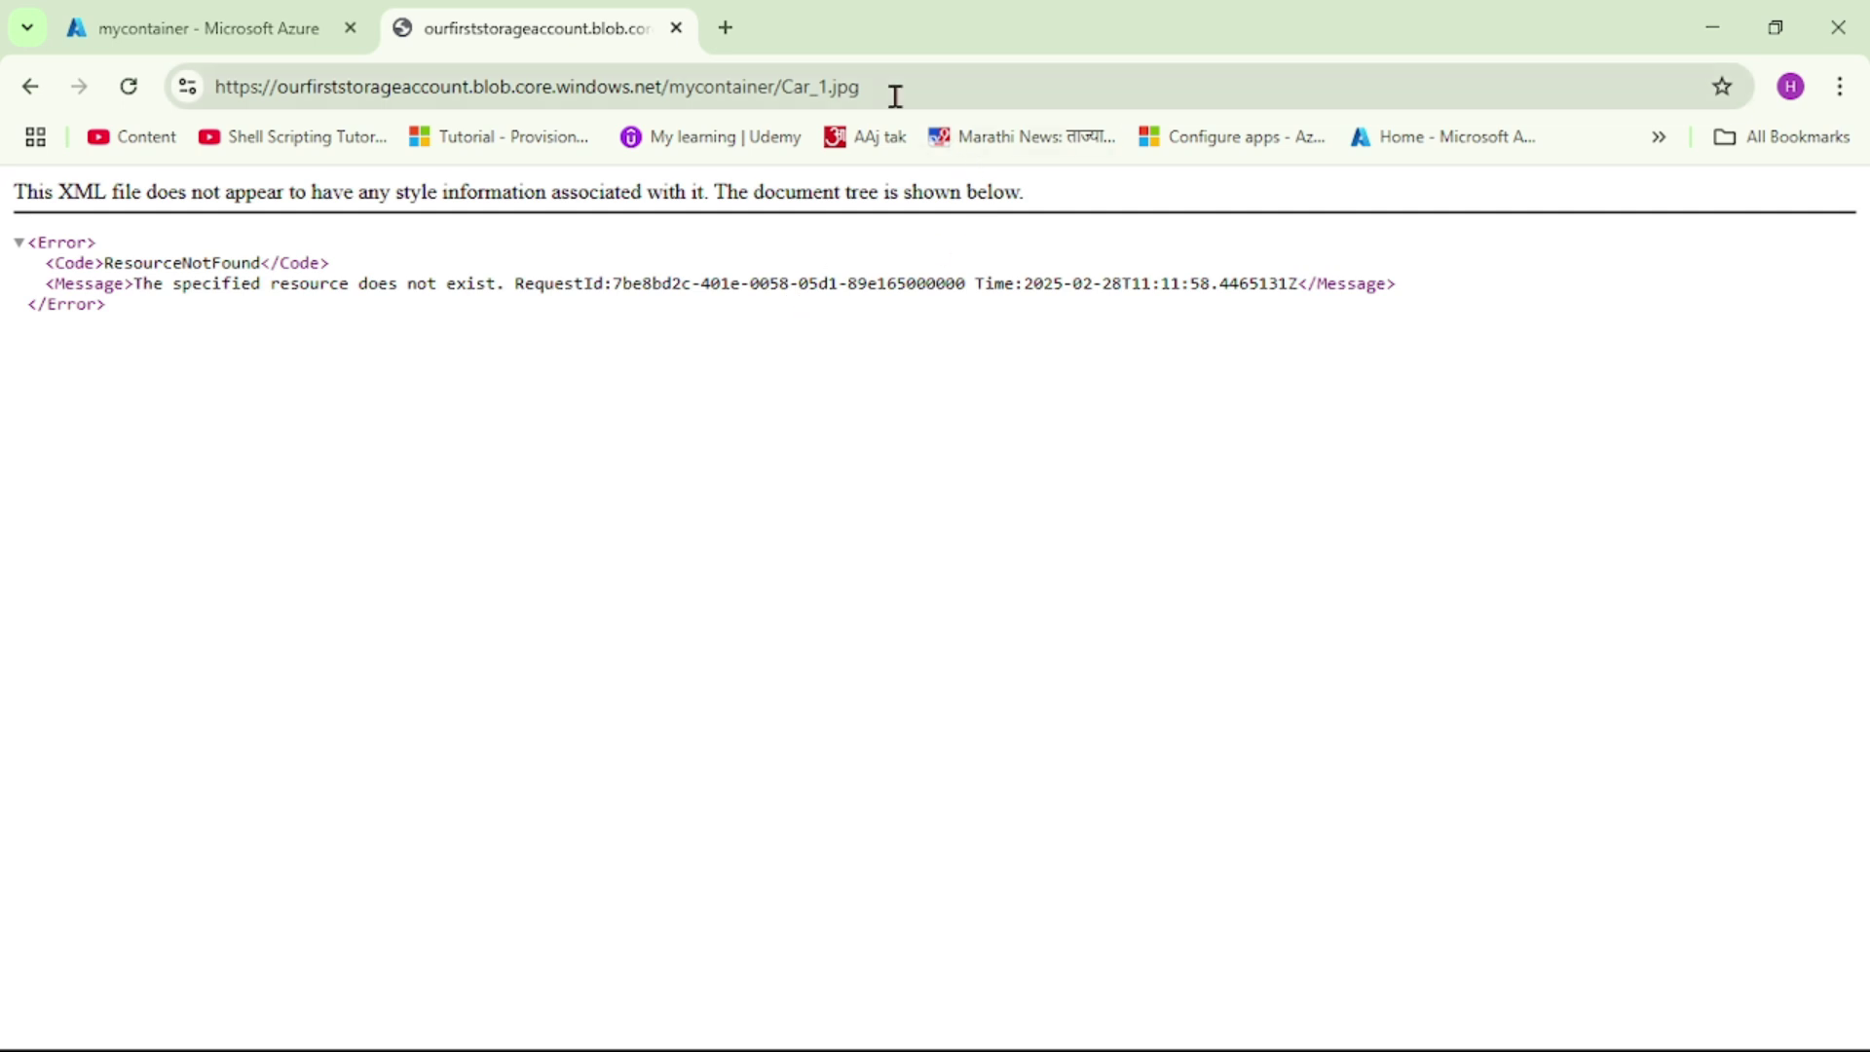
pyautogui.click(1019, 84)
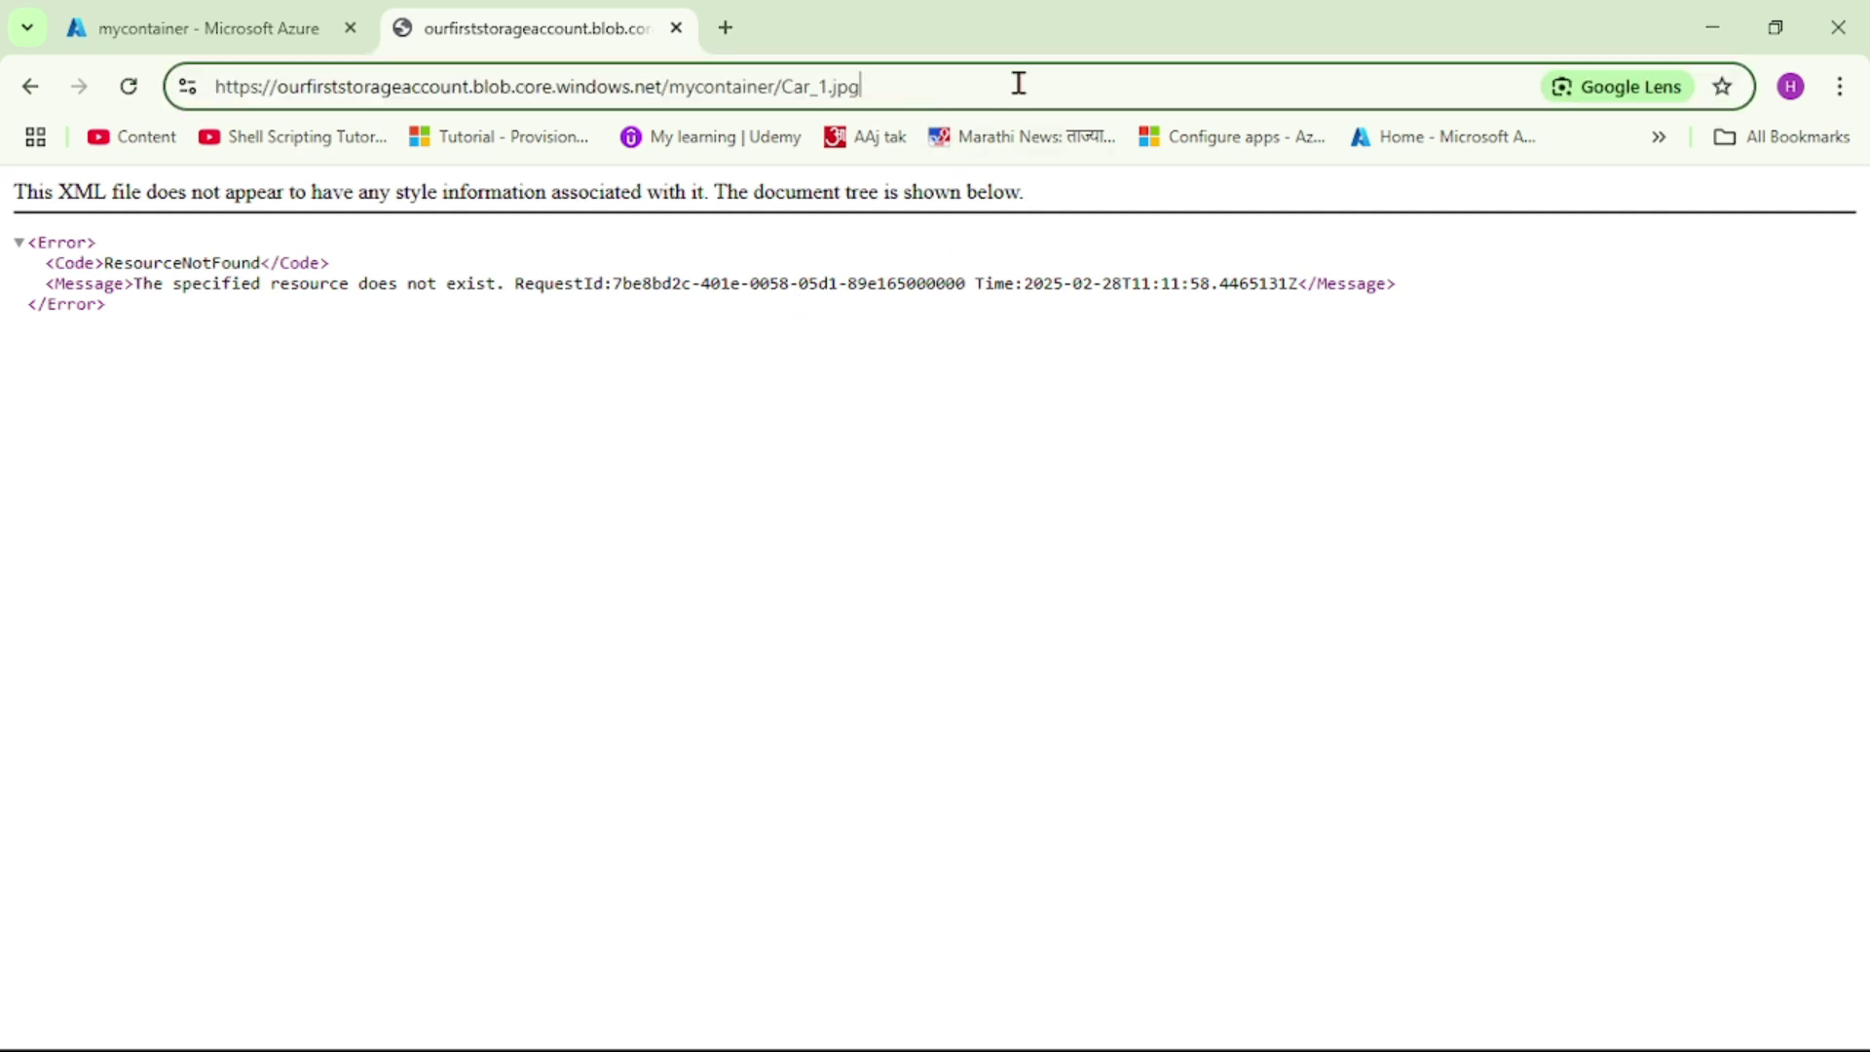
pyautogui.write('?')
pyautogui.press('BackSpace')
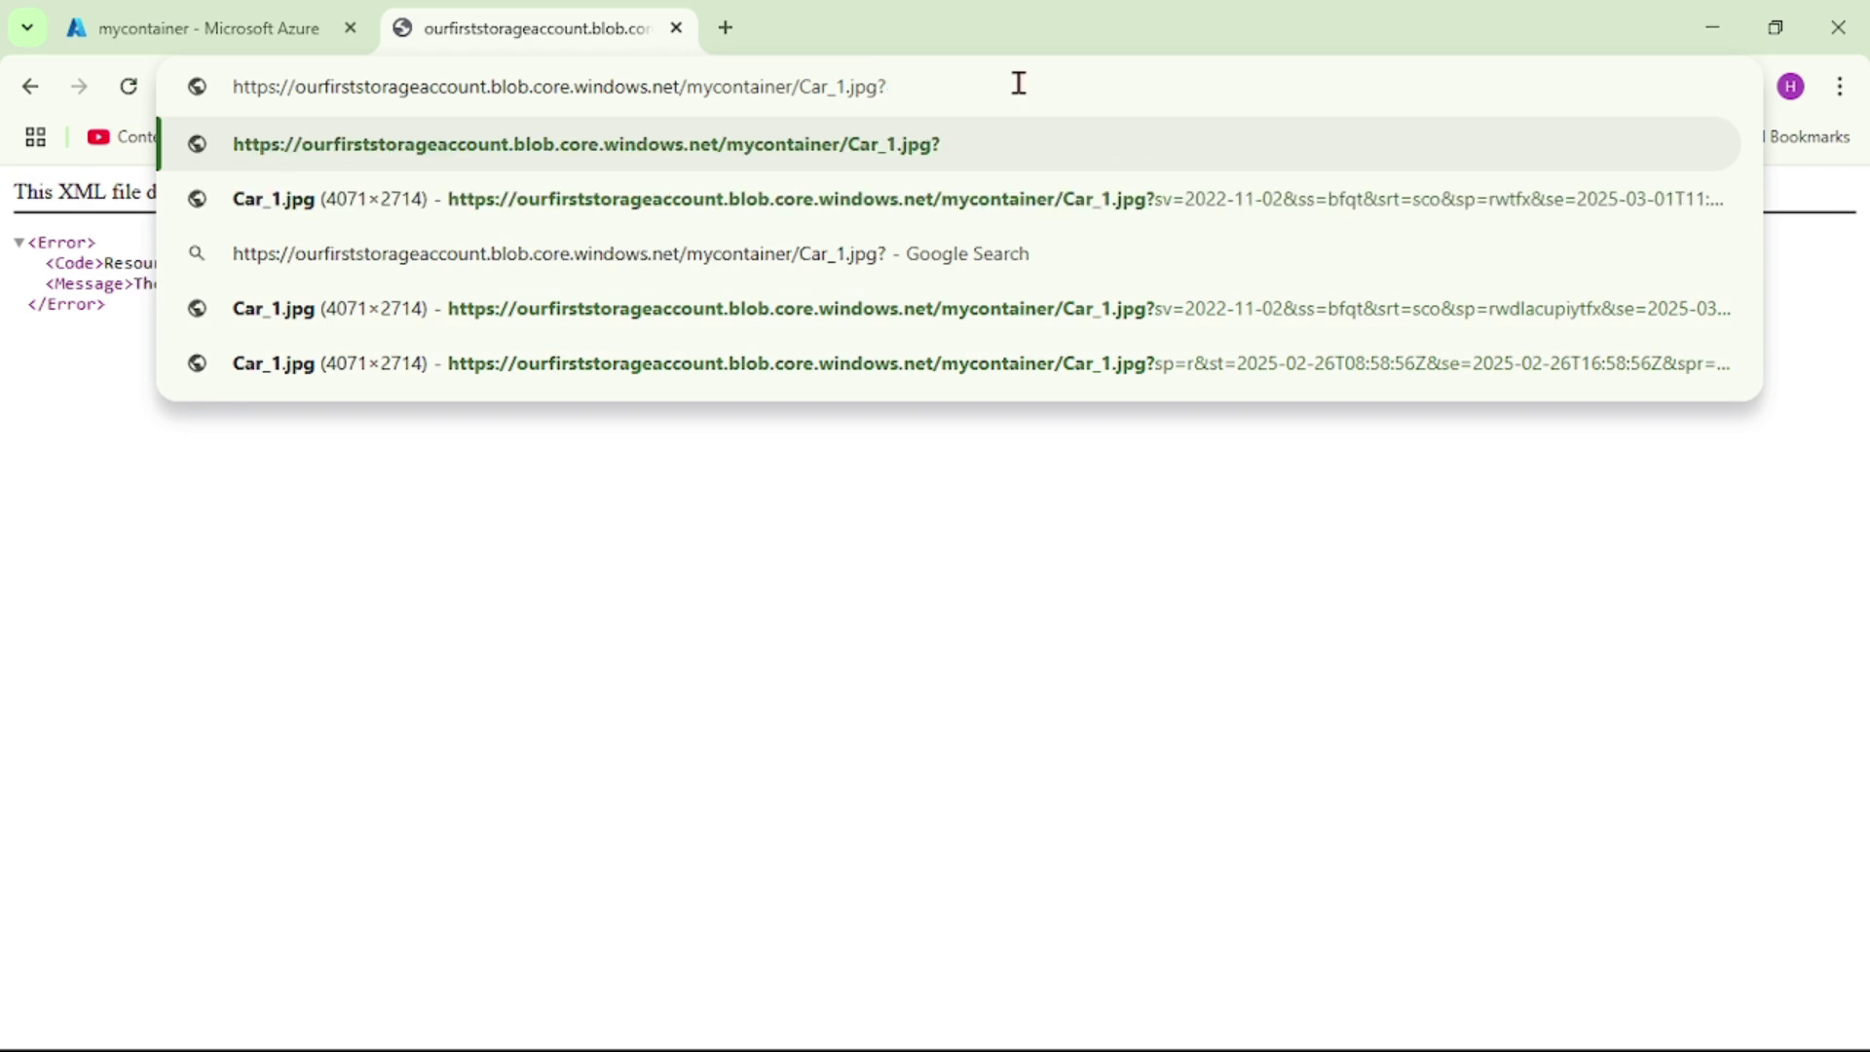
pyautogui.hotkey('ctrl', 'v')
pyautogui.press('Return')
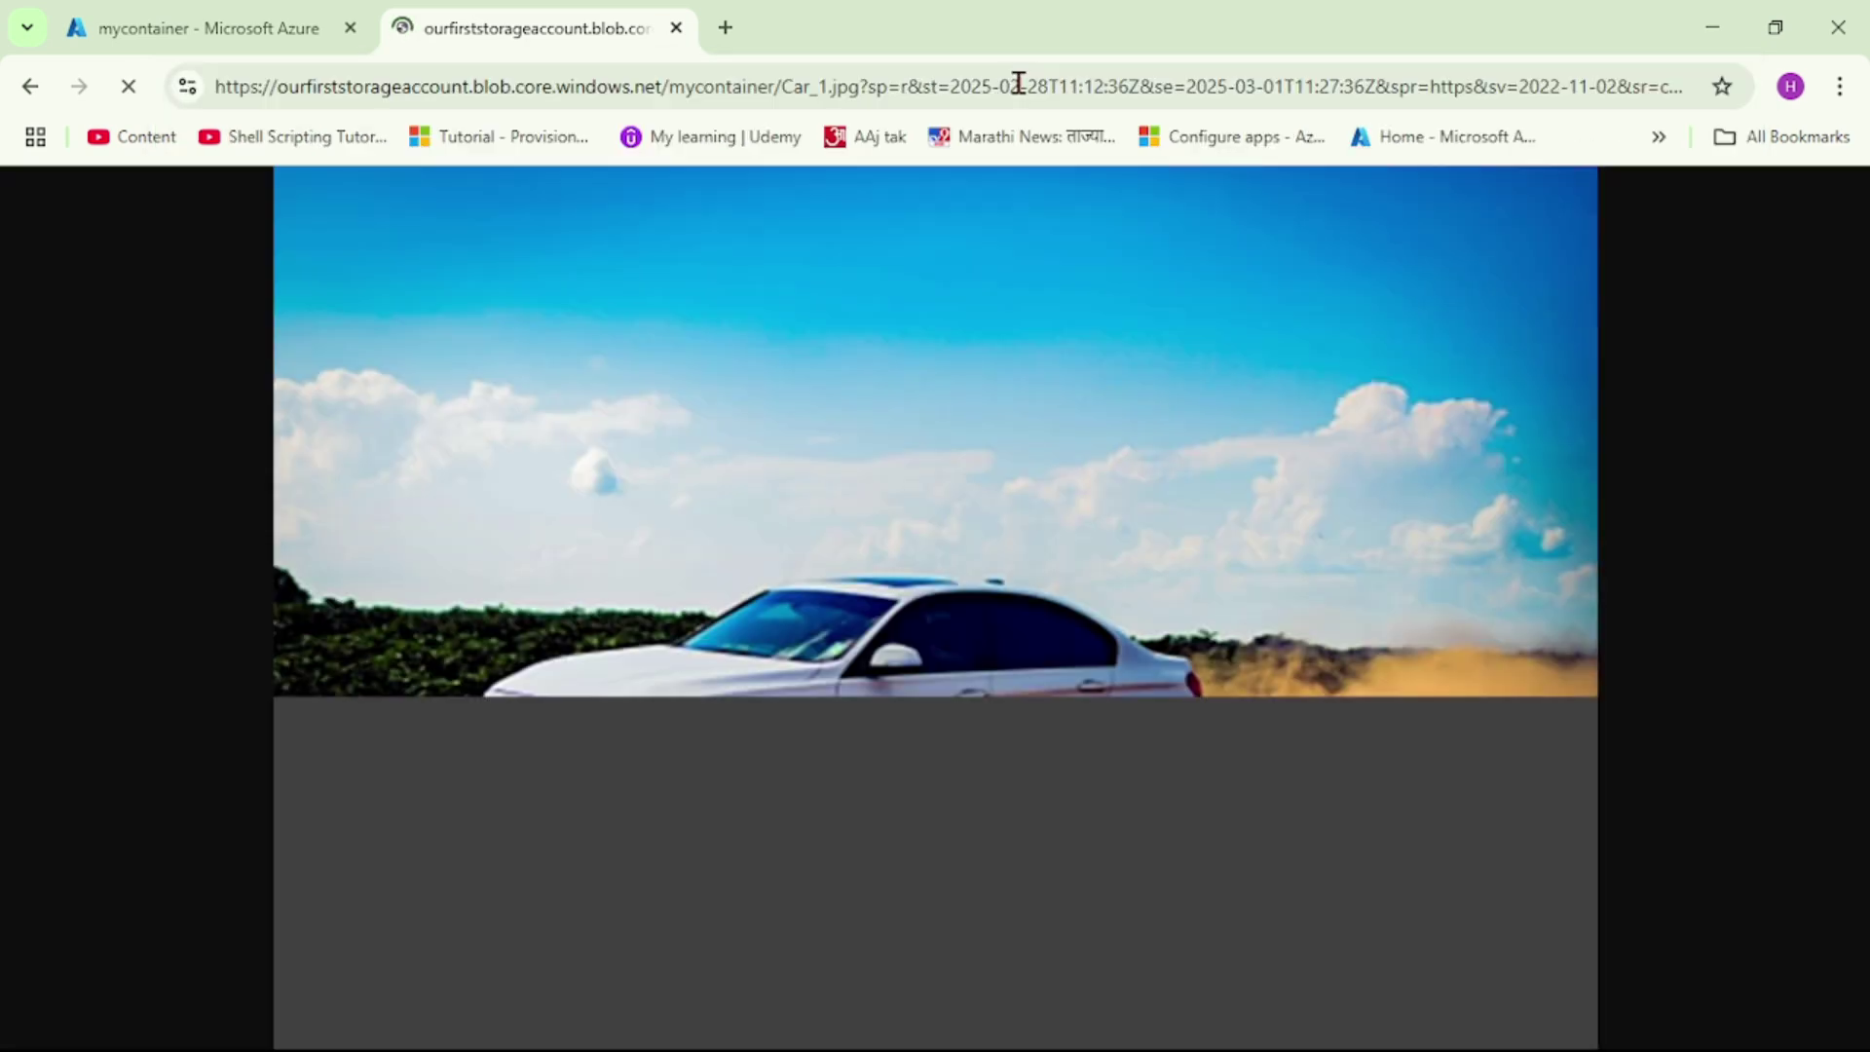
# Load the Car_1.jpg URL without its container SAS token, and return to the container list of ourfirststorageaccount in the portal.
pyautogui.click(940, 90)
pyautogui.press('Return')
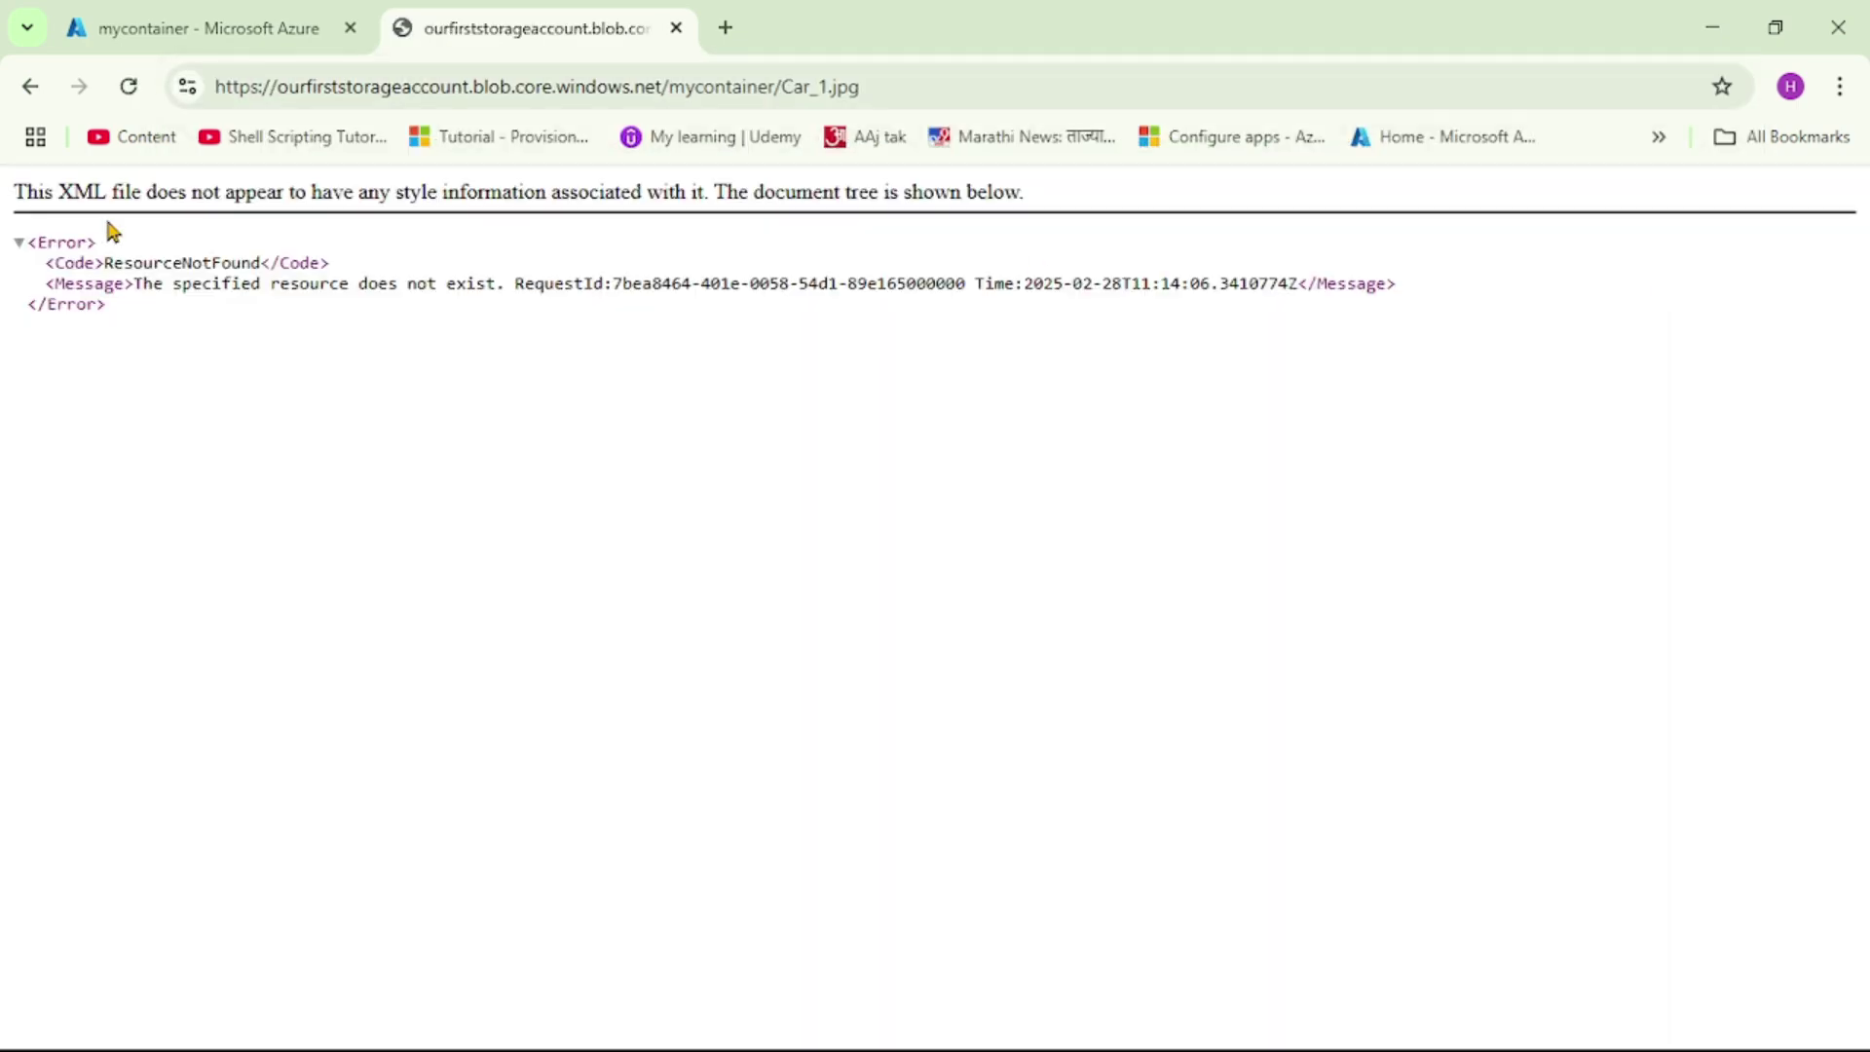
pyautogui.click(216, 28)
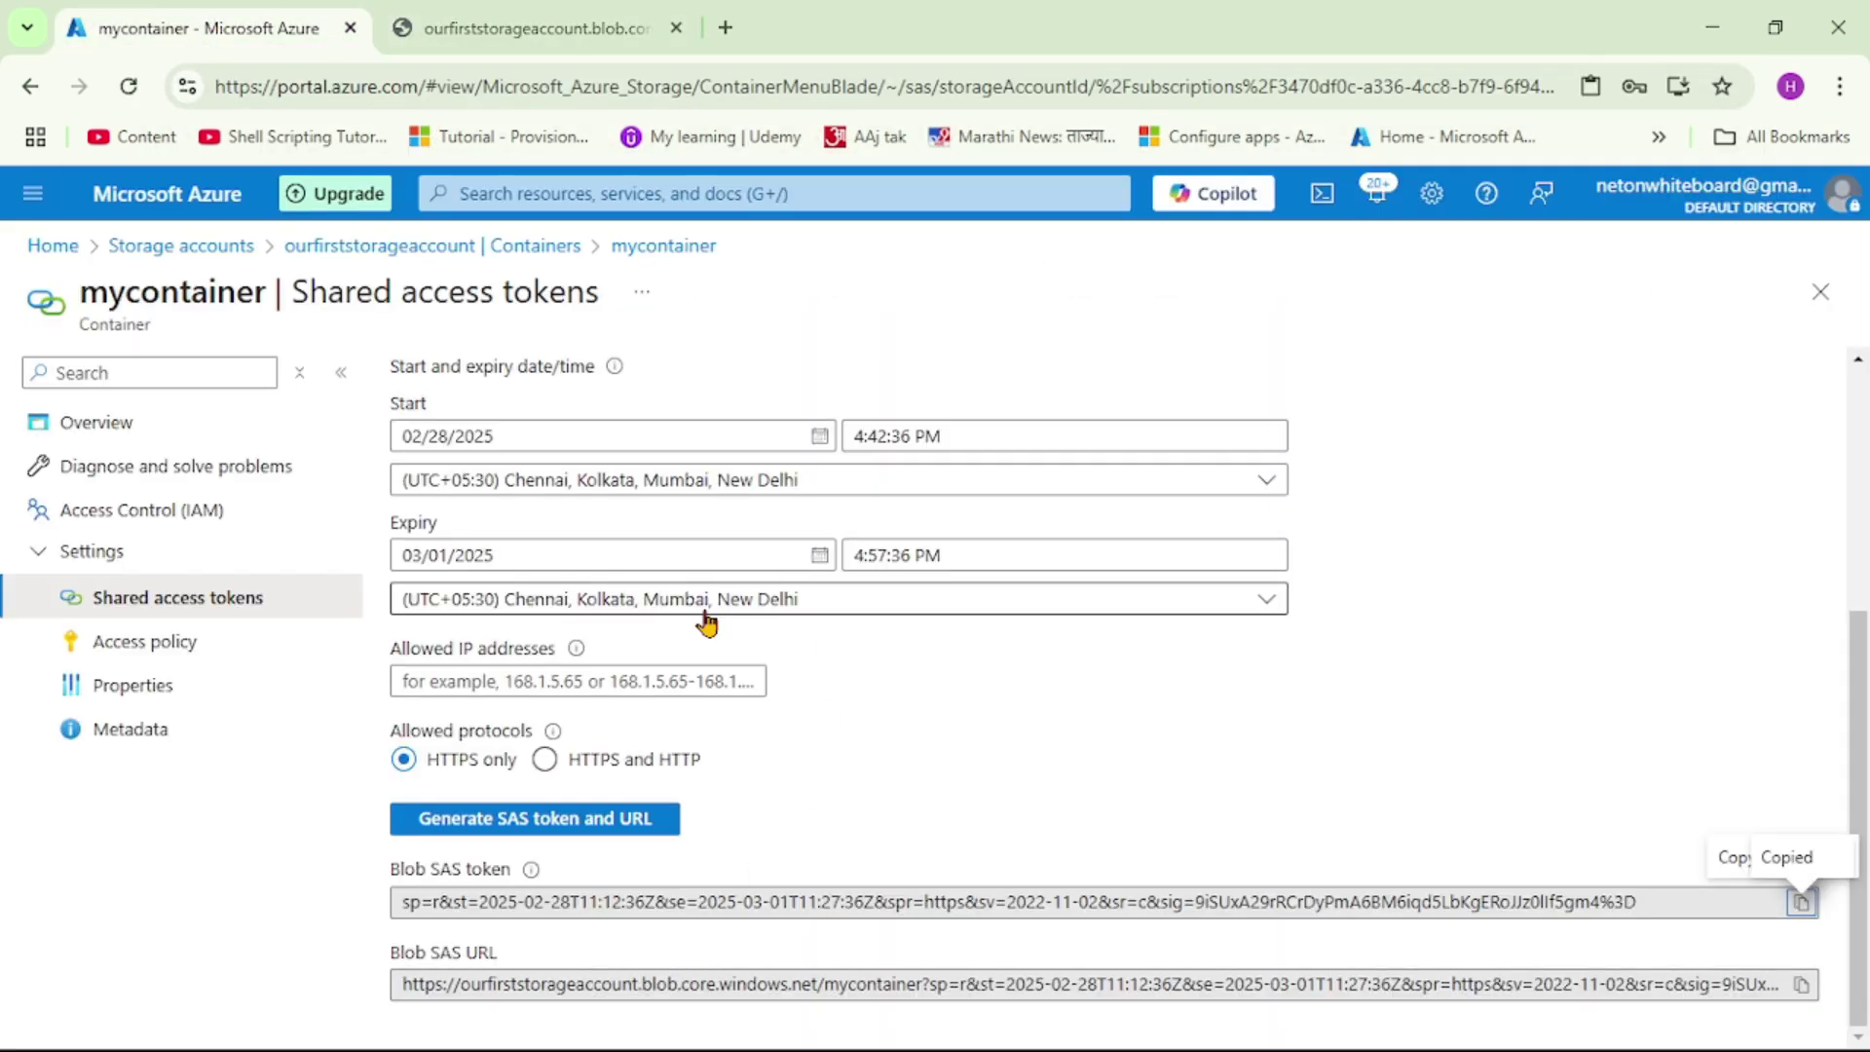
pyautogui.click(1820, 292)
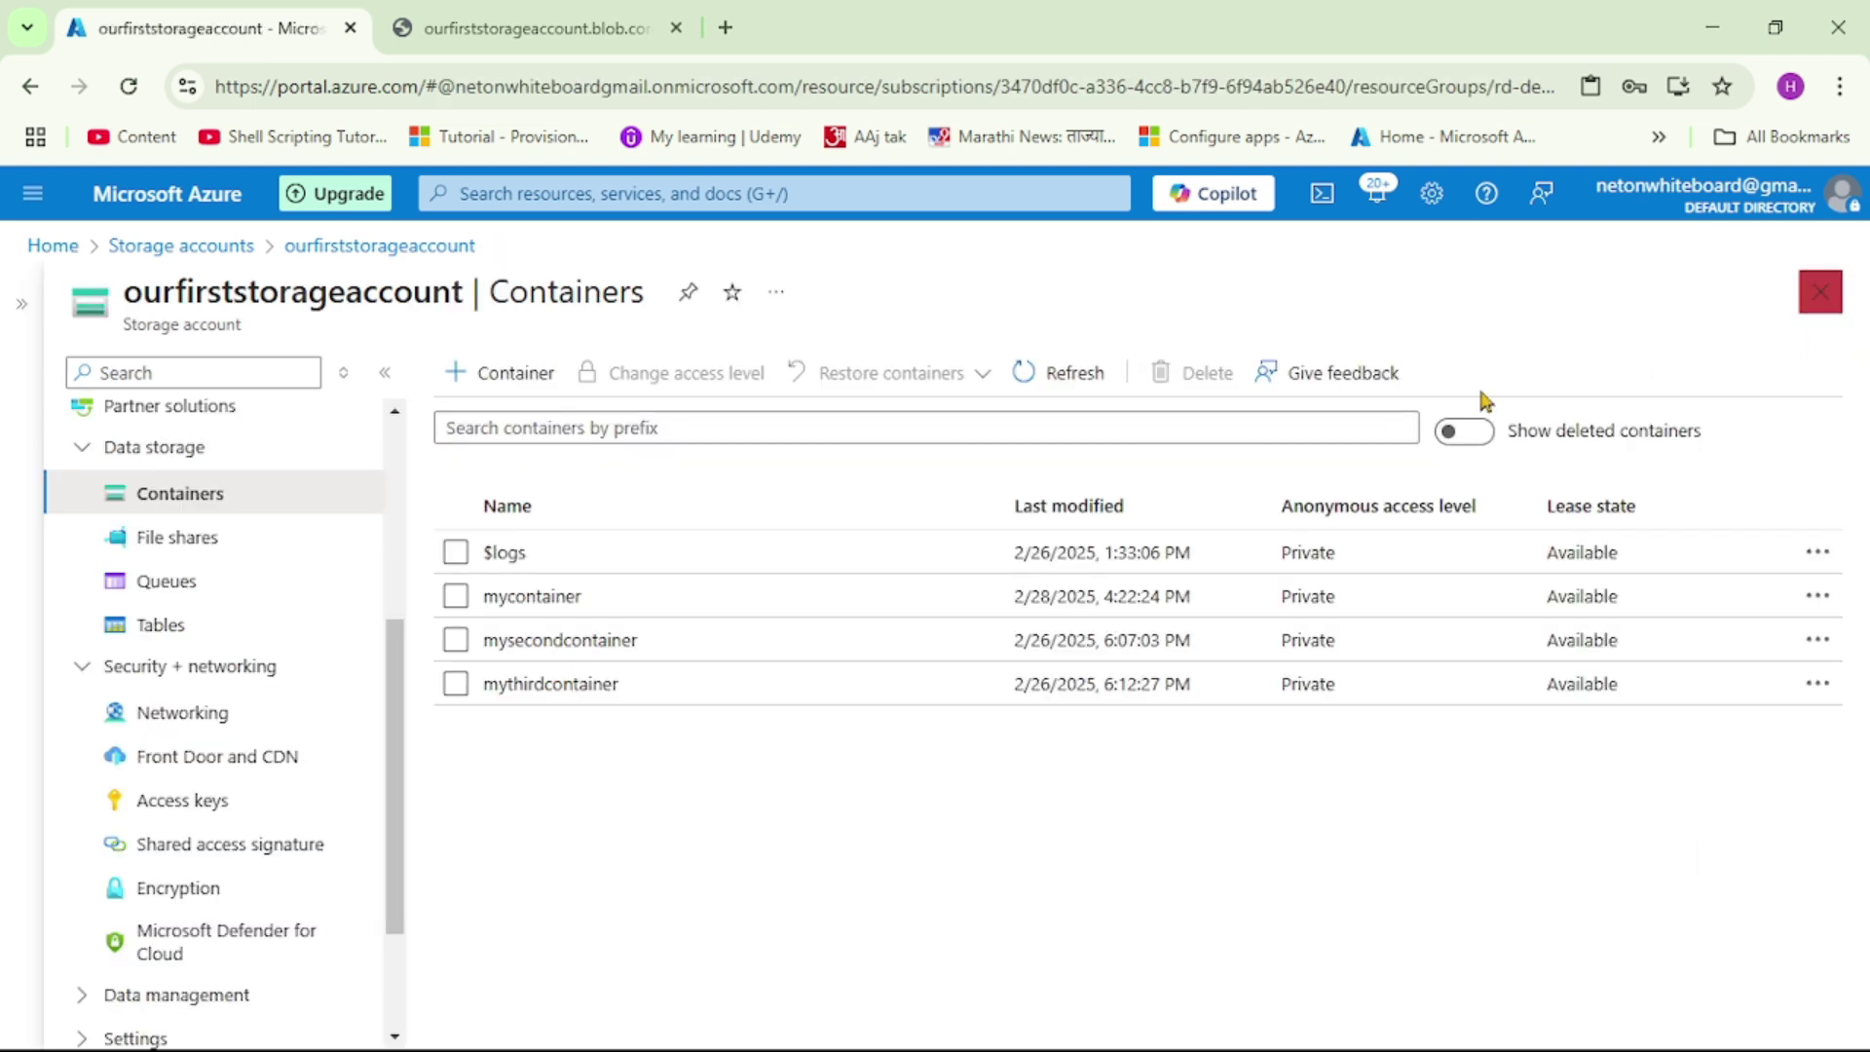
# Open the SAS generation settings for the Car_1.jpg blob in mycontainer and set the expiry time to 4:59:24 PM.
pyautogui.click(536, 598)
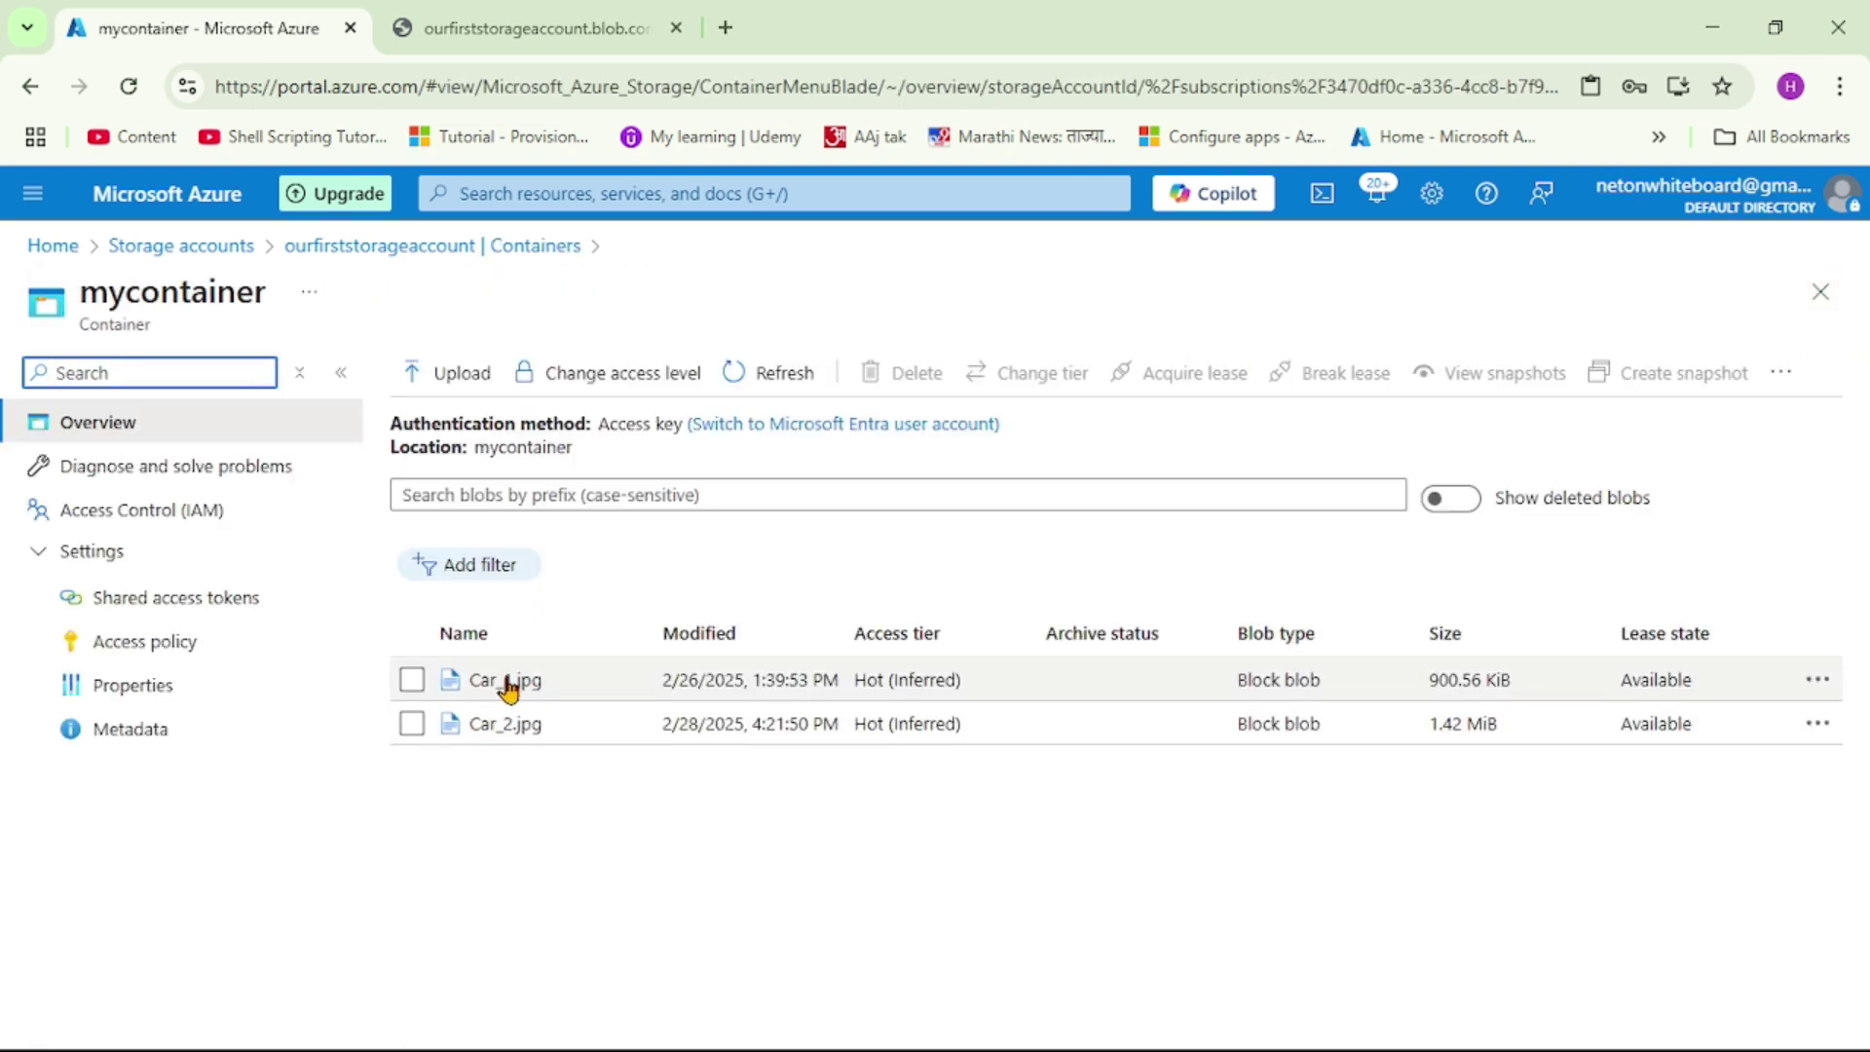
pyautogui.click(503, 686)
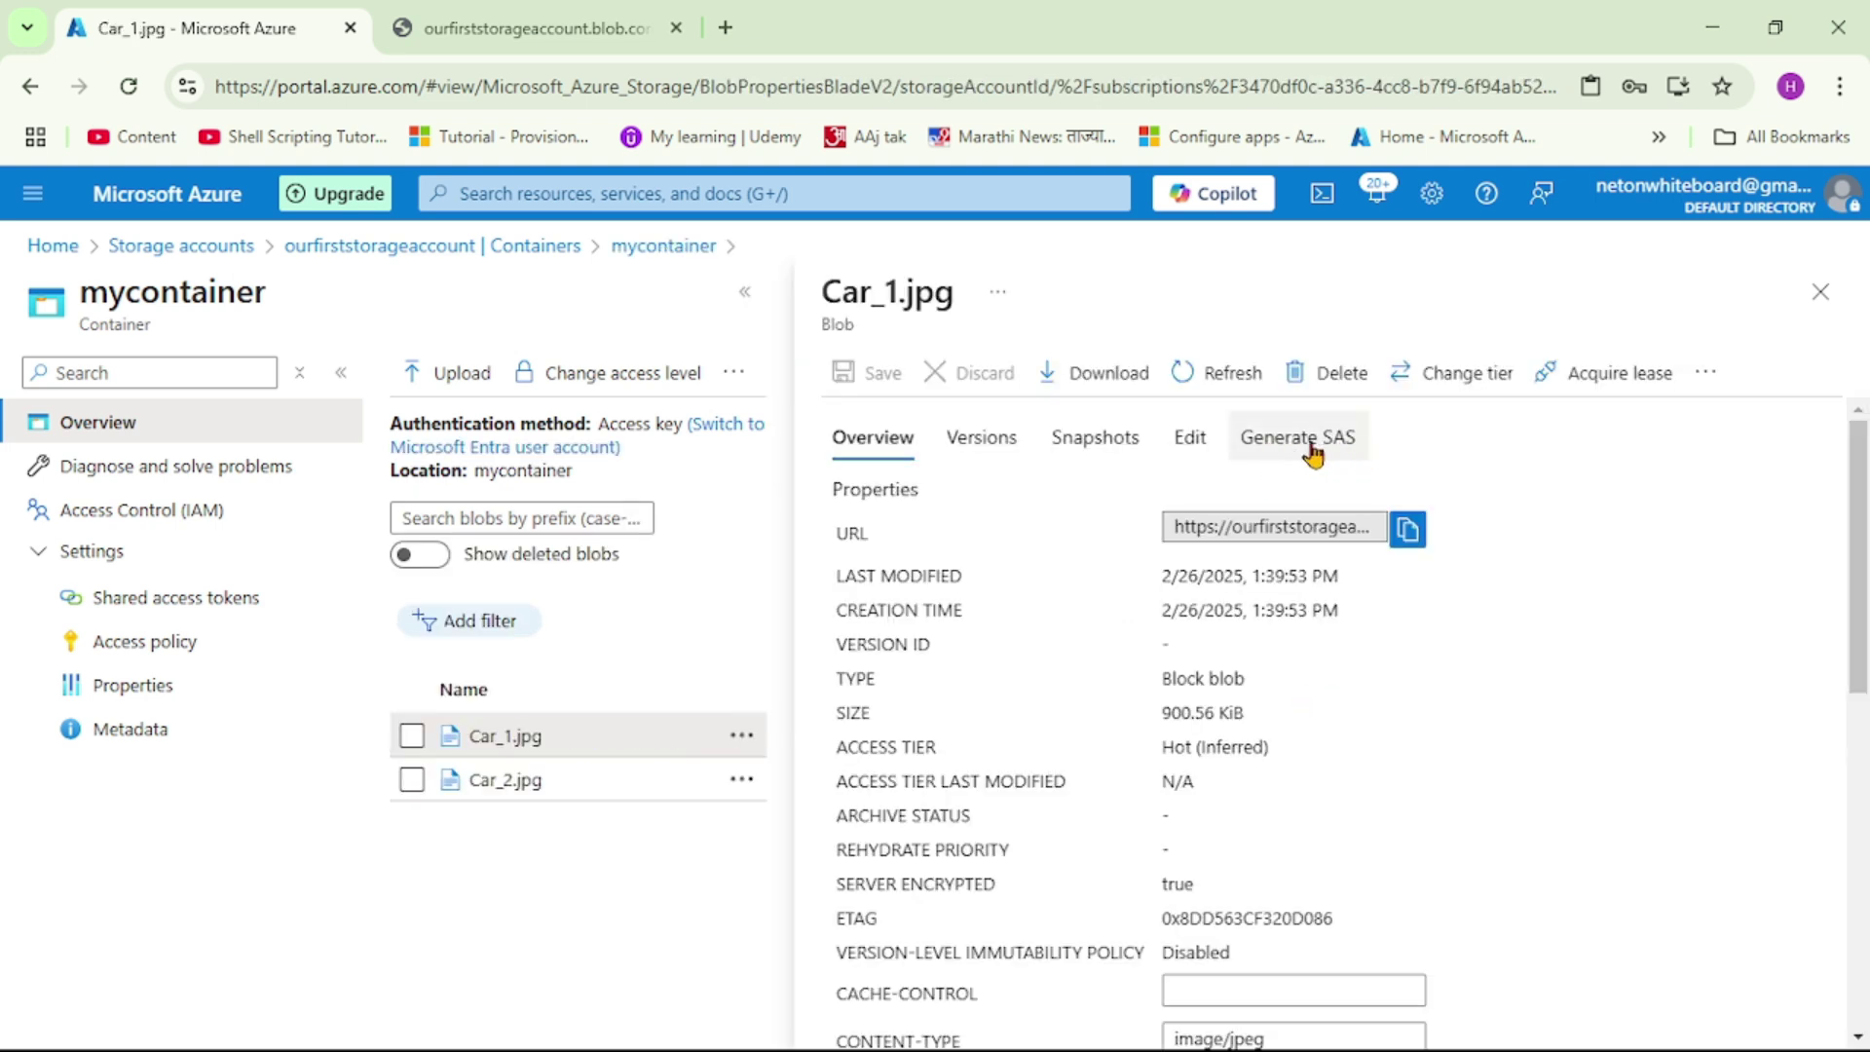
pyautogui.click(1321, 450)
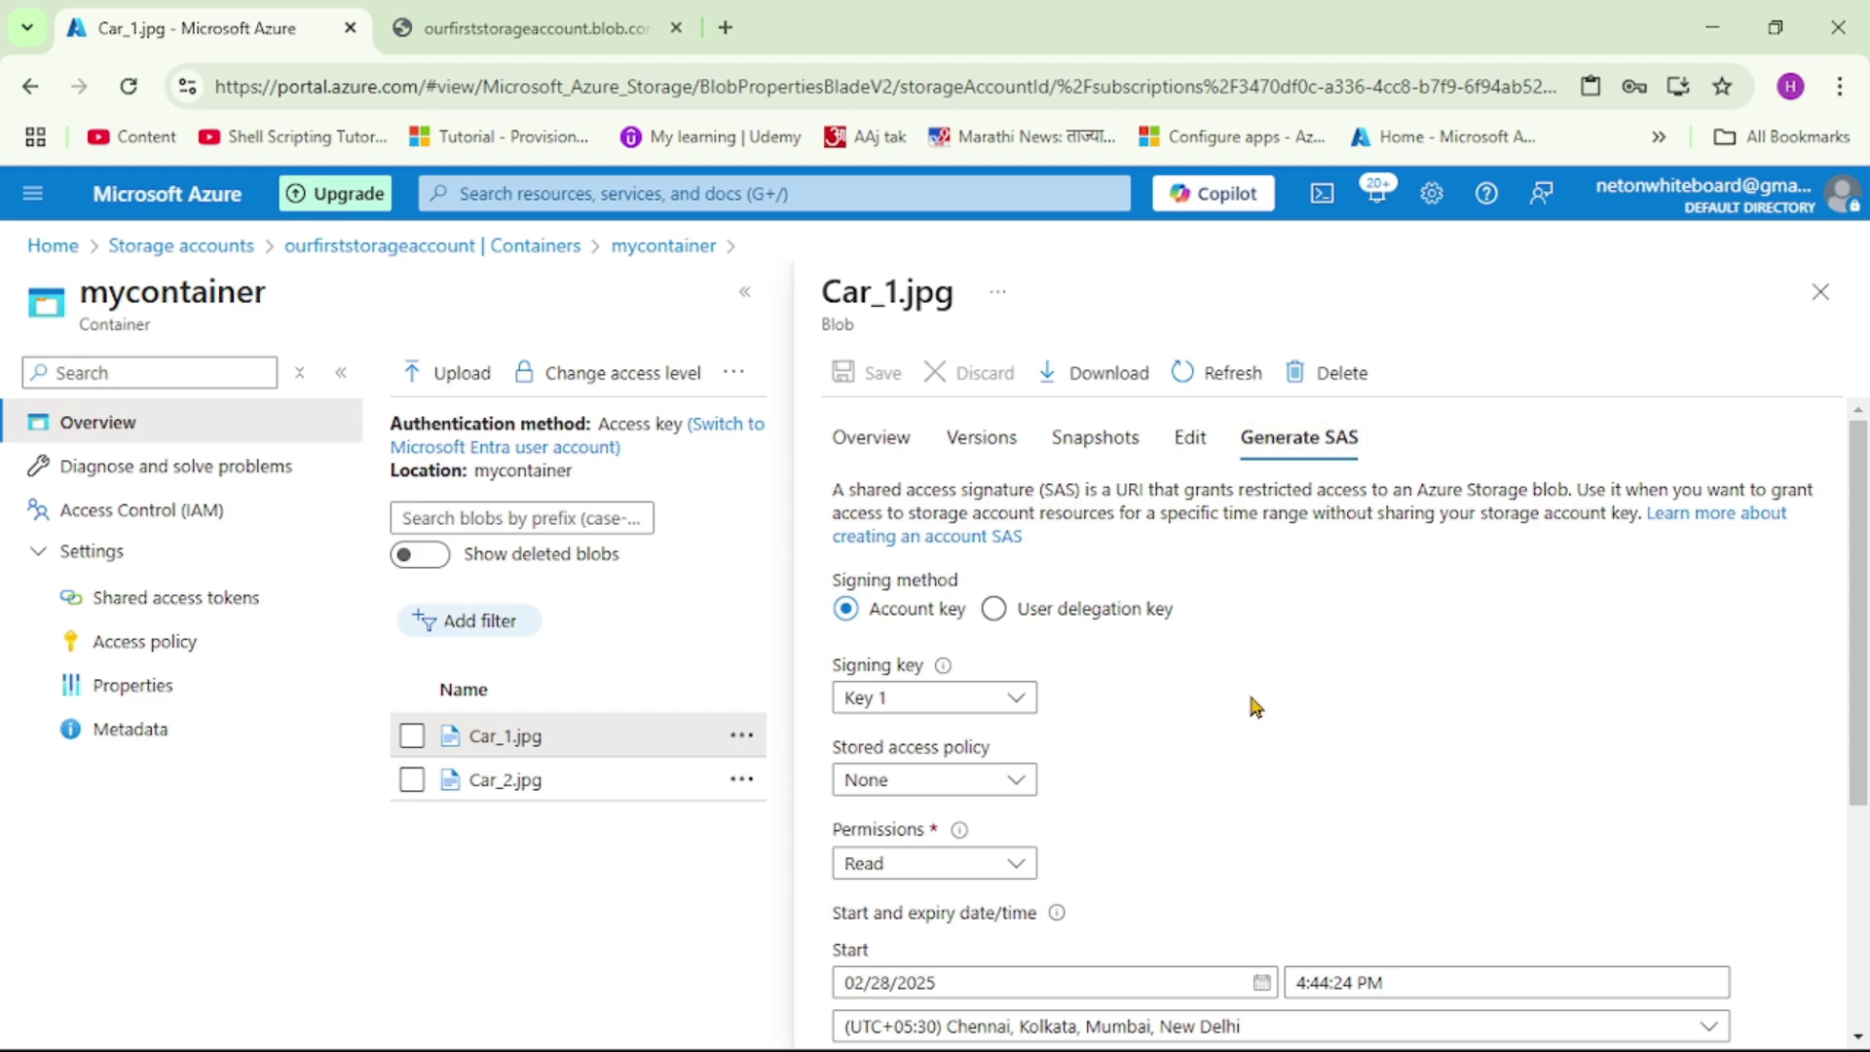
pyautogui.scroll(-4, 1254, 701)
pyautogui.click(1305, 726)
pyautogui.write('4:59:24 PM')
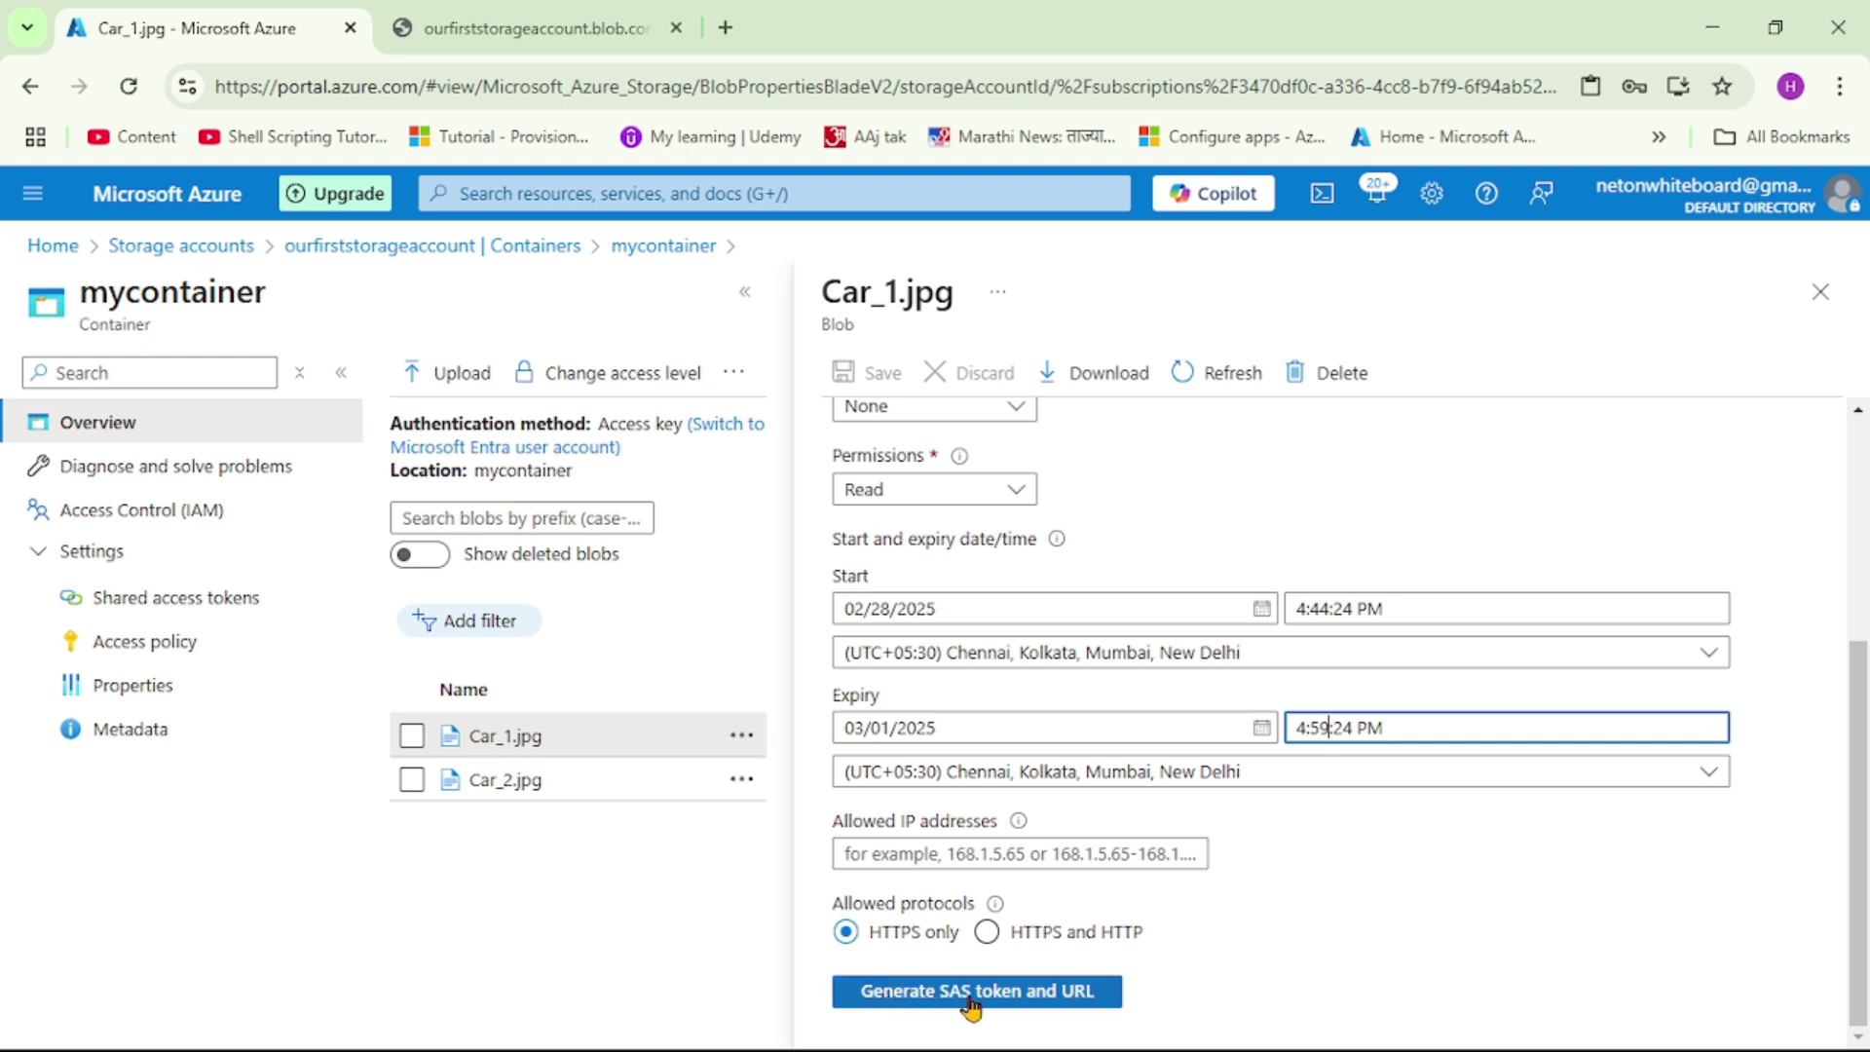
# Generate the SAS token and URL for Car_1.jpg and copy the blob SAS token.
pyautogui.click(998, 1001)
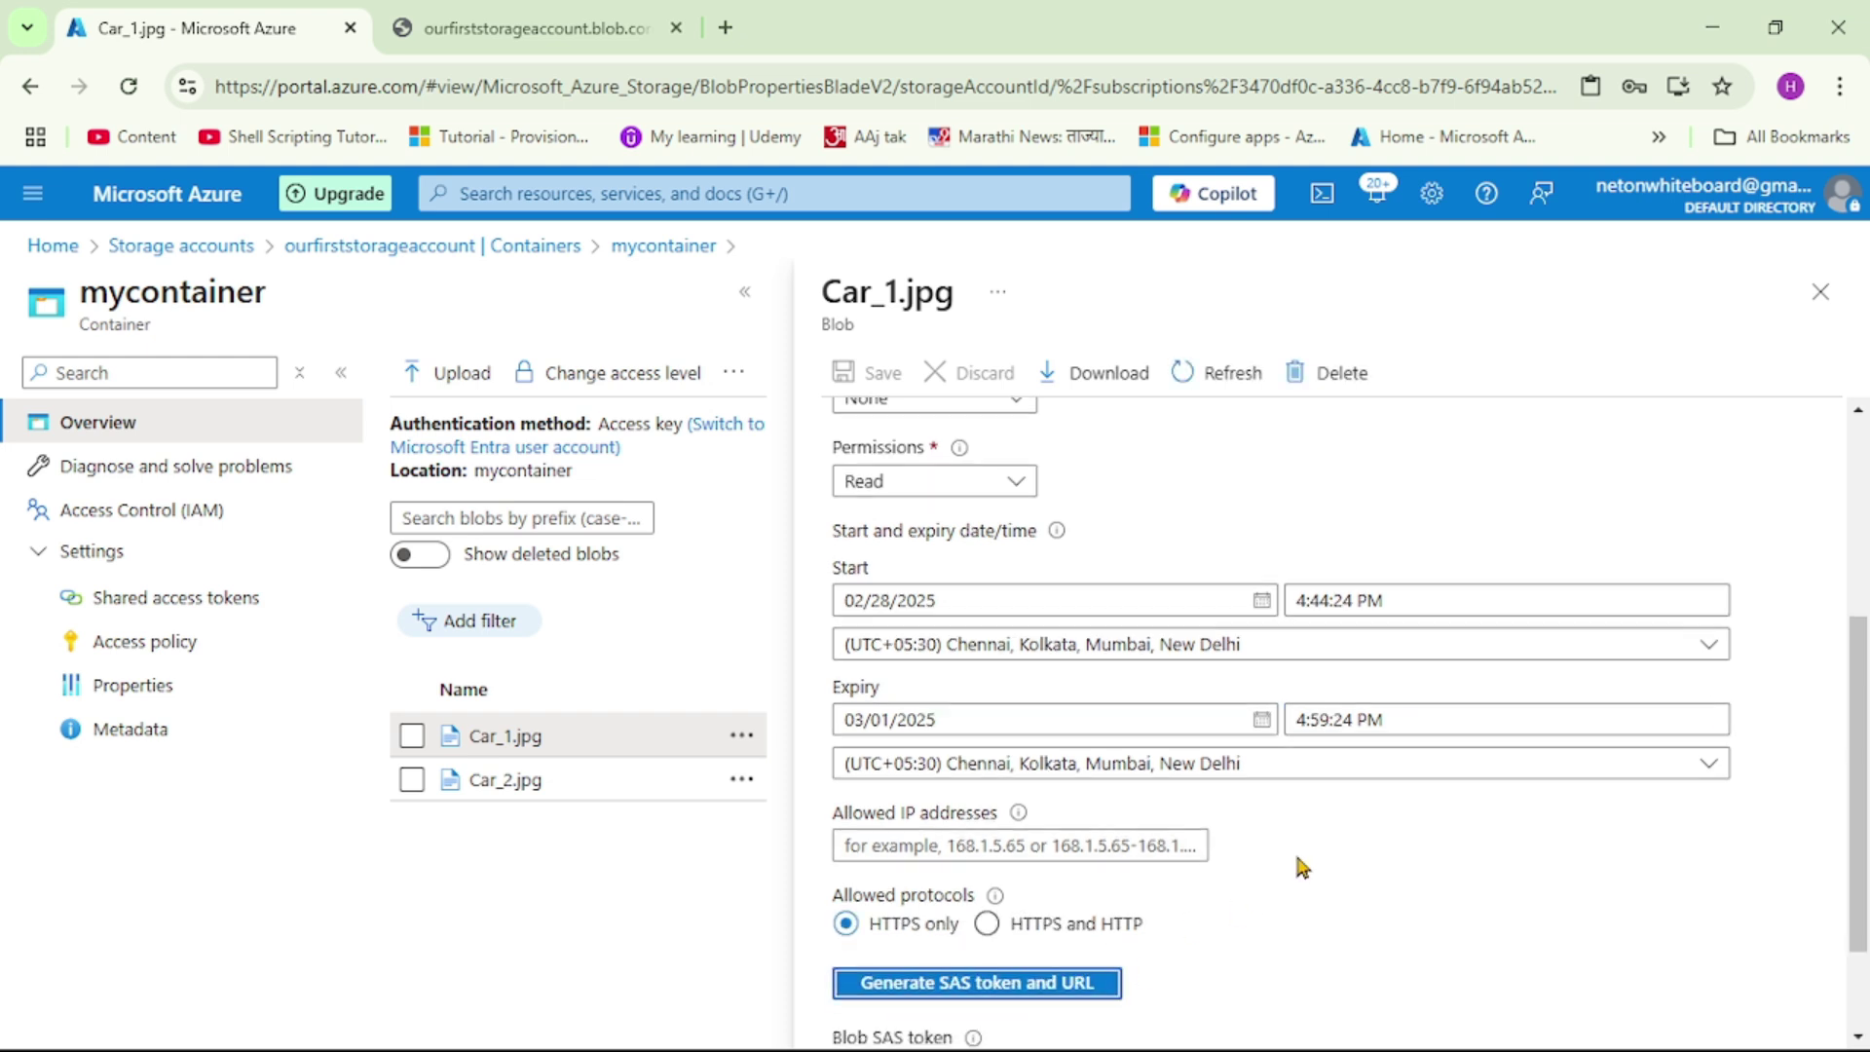
pyautogui.scroll(-2, 1298, 867)
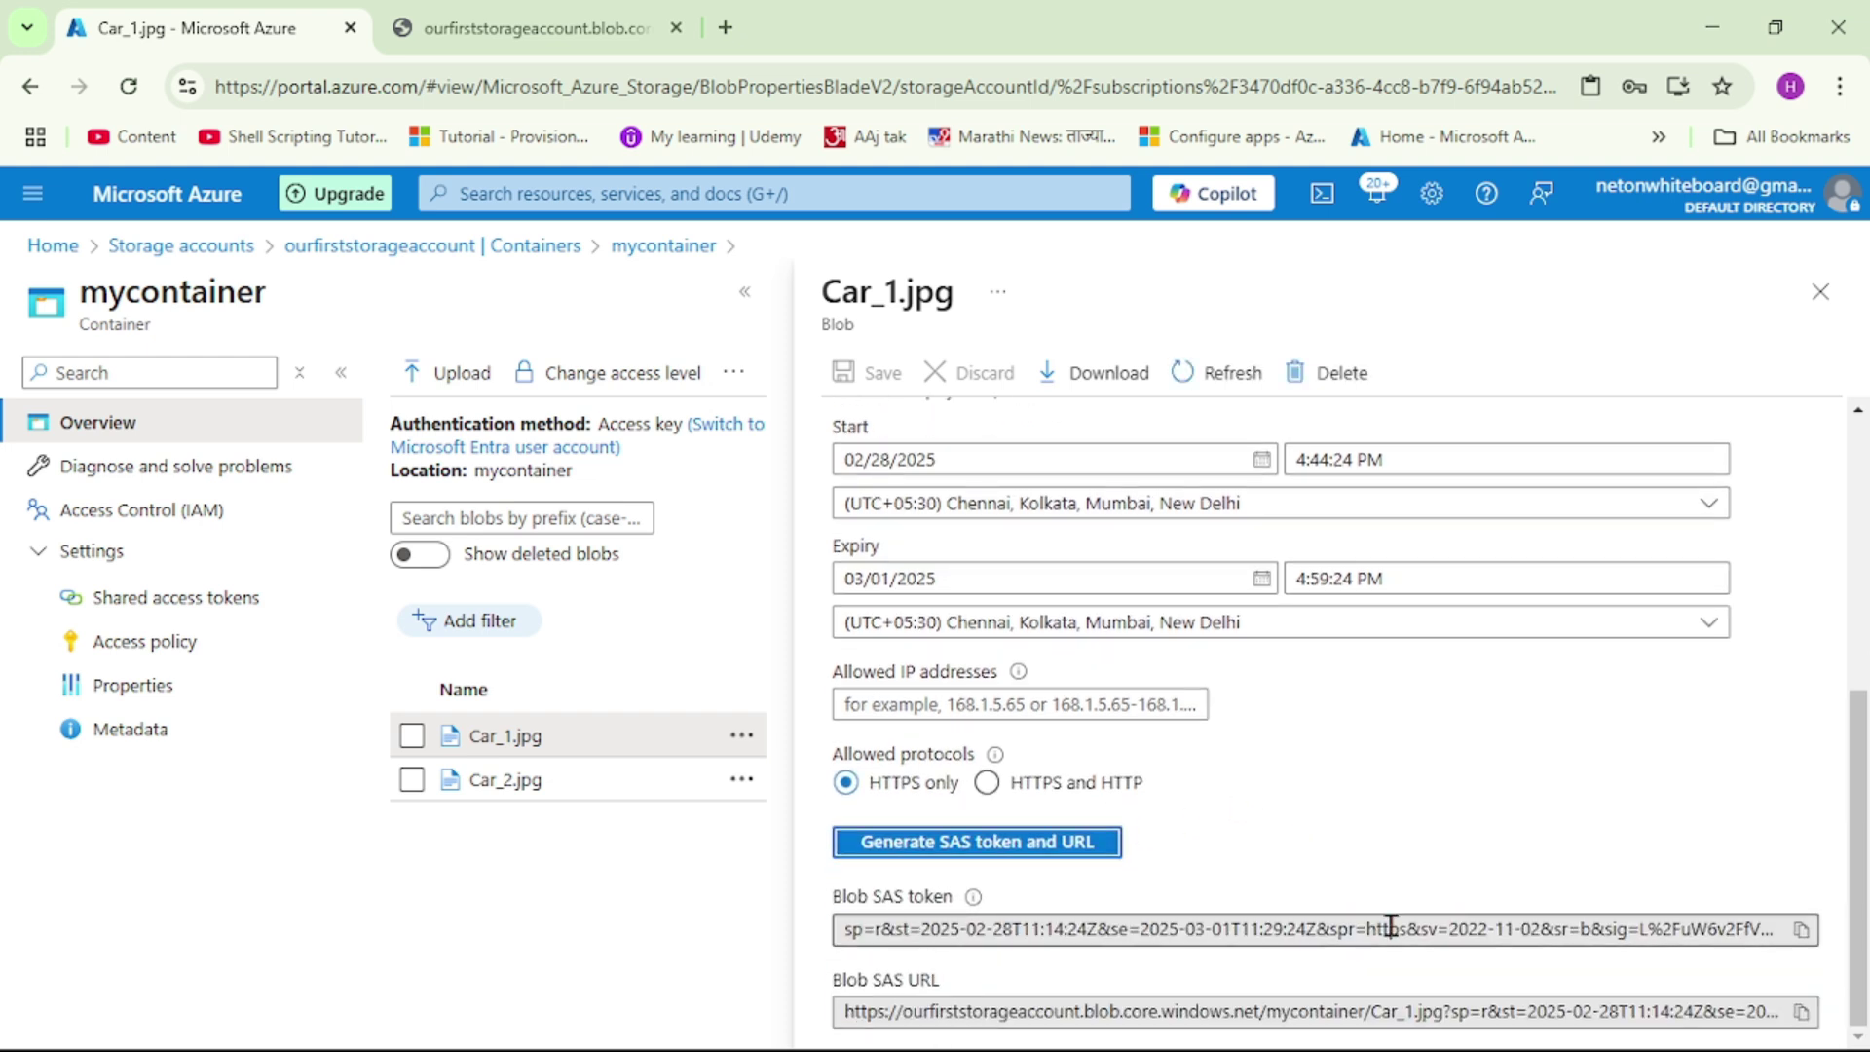
pyautogui.click(1801, 932)
pyautogui.click(1800, 932)
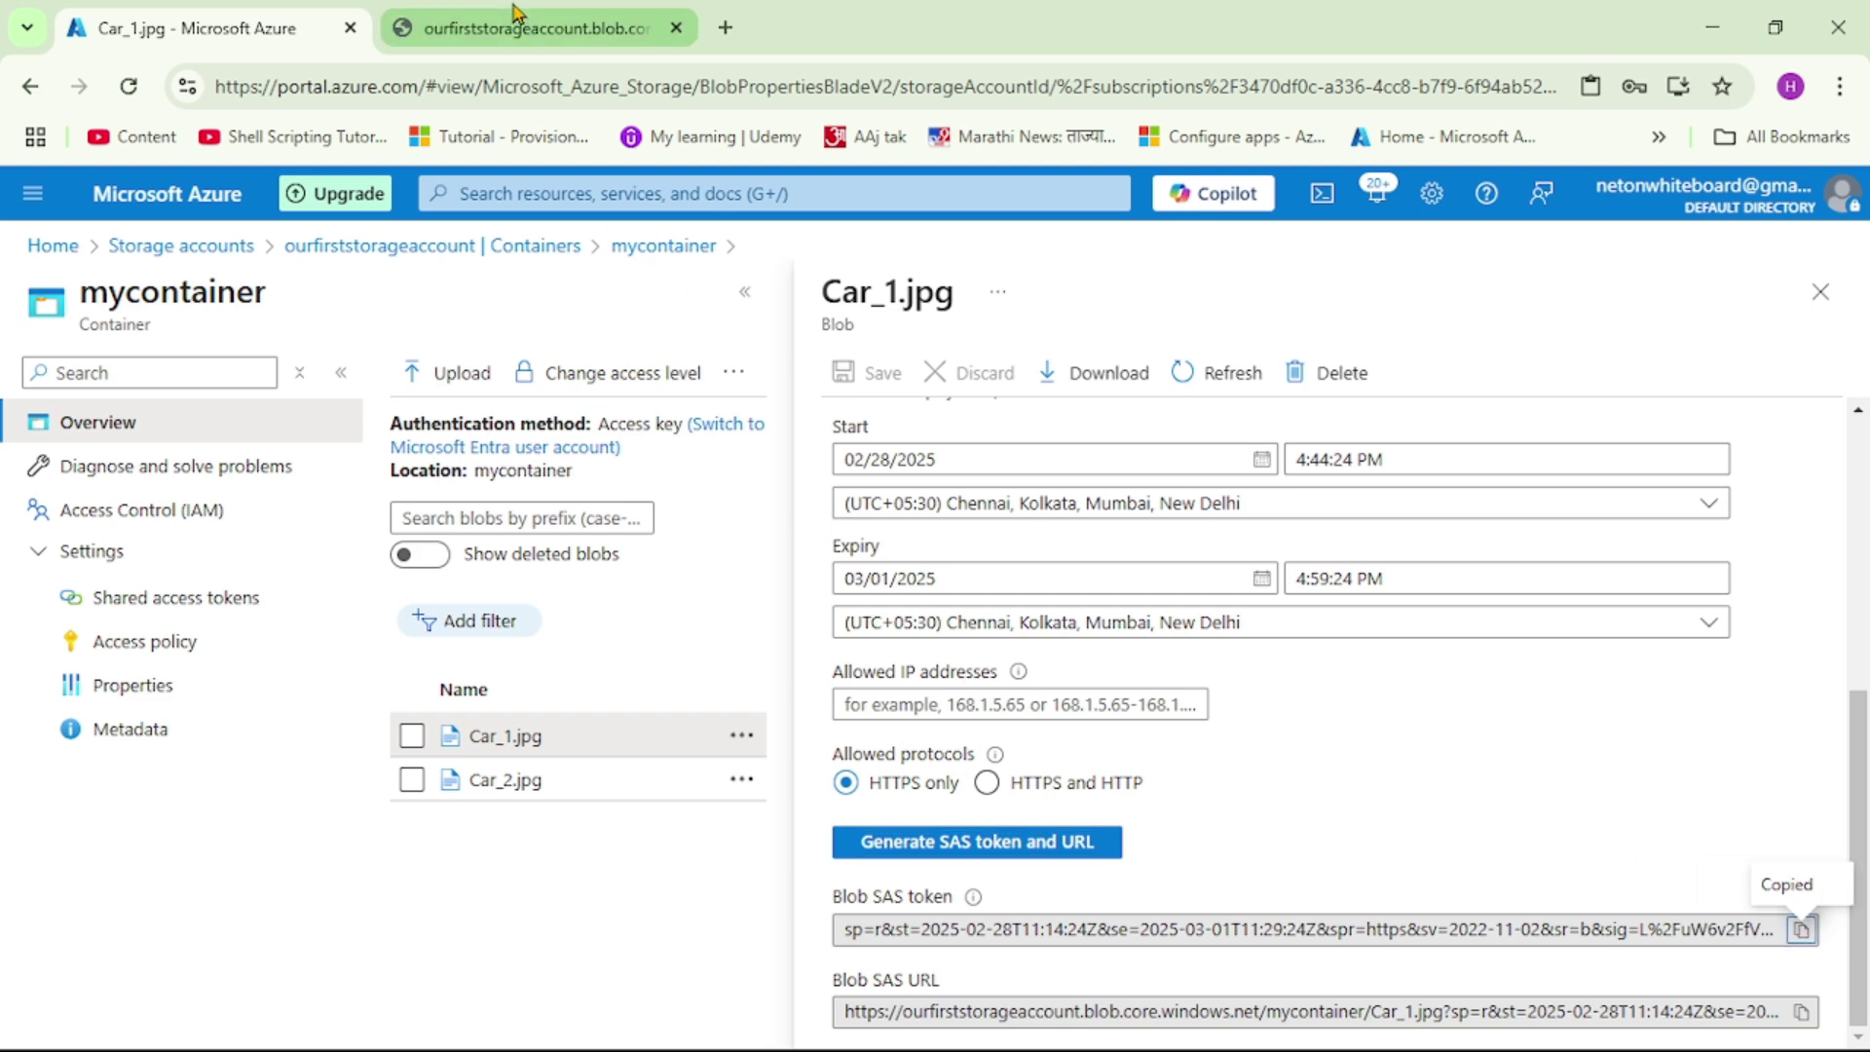
# Append "?" and the copied blob-level SAS token to the Car_1.jpg URL in the other browser tab and load the image.
pyautogui.click(520, 27)
pyautogui.click(915, 85)
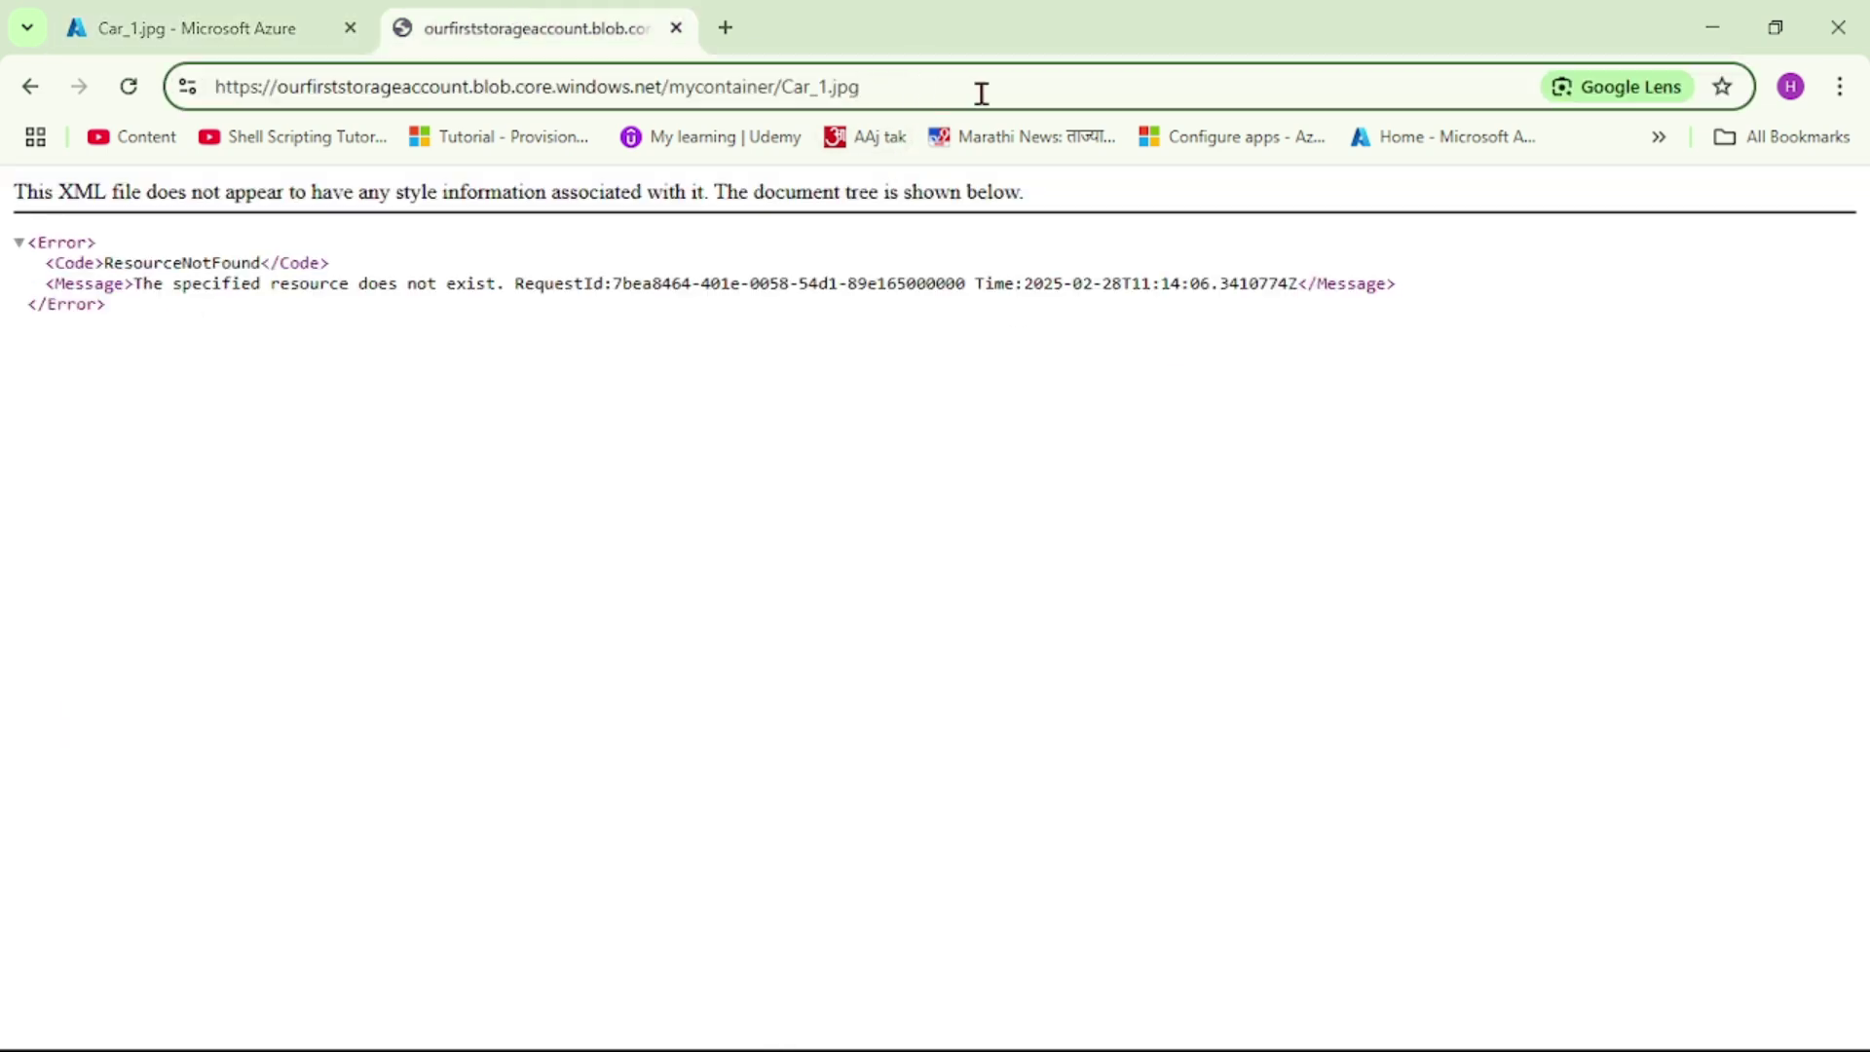
pyautogui.write('?')
pyautogui.press('Delete')
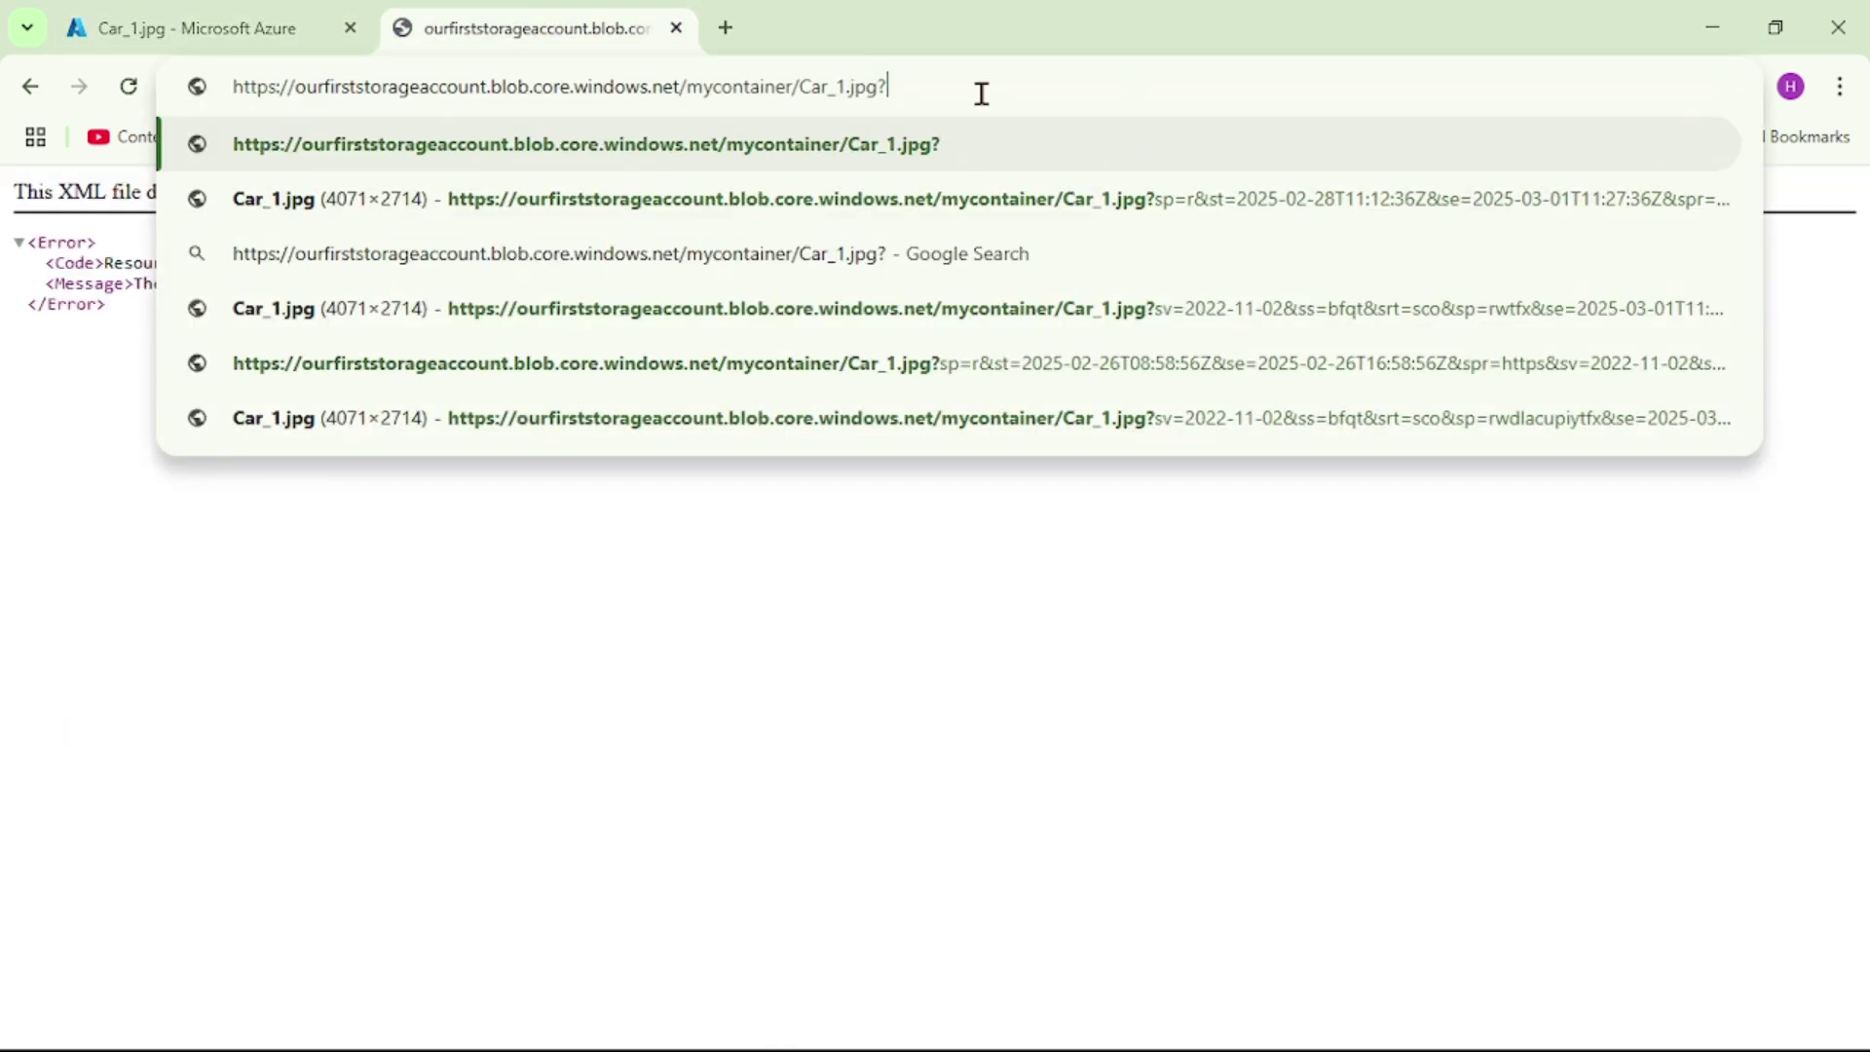
pyautogui.hotkey('ctrl', 'v')
pyautogui.press('Return')
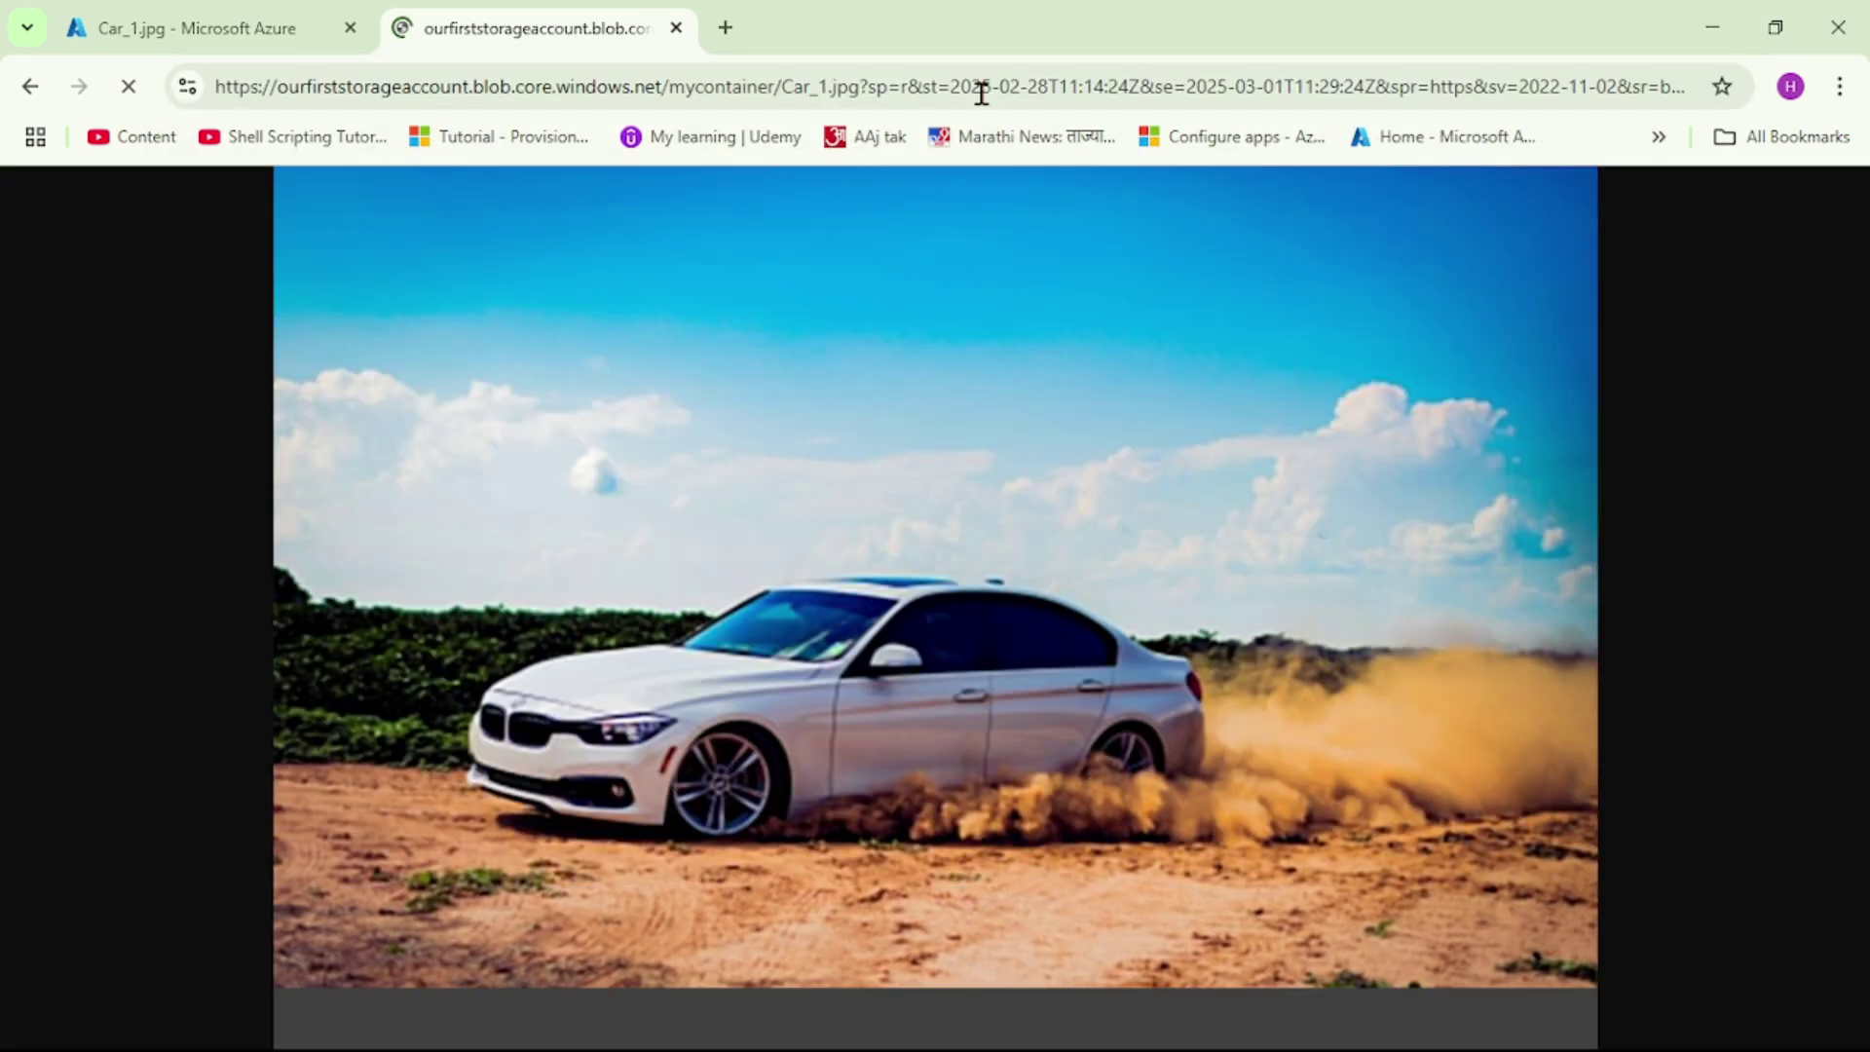